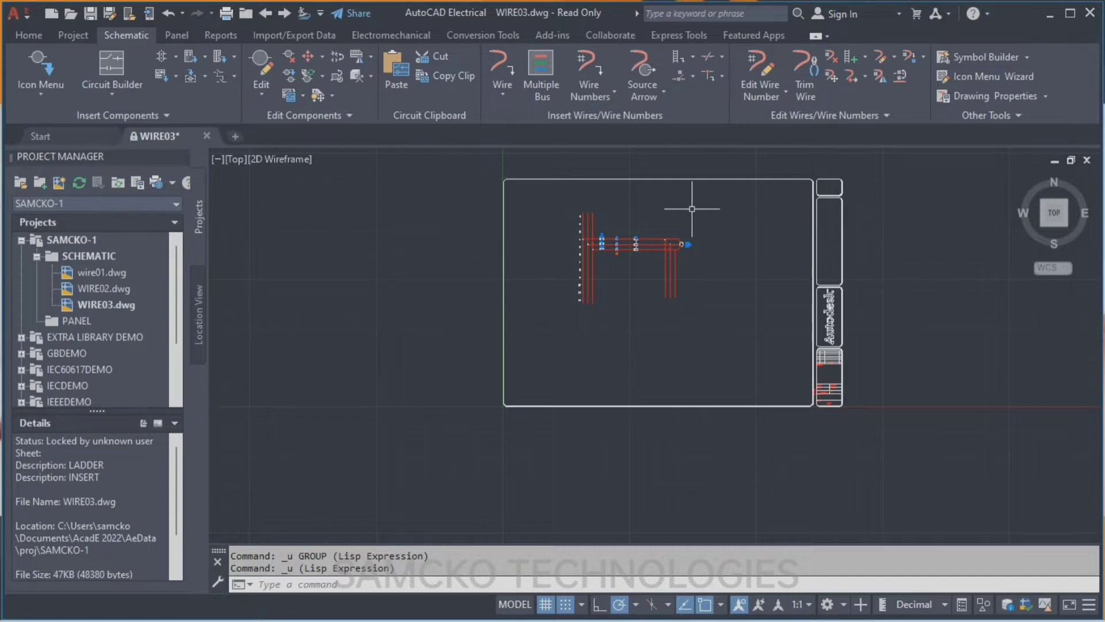
Step: Replace the Endpoint object snap with Node and use Move/Show Attribute to place the R1 description just right of the top contact's CR tag
{"action": "scroll", "coordinate": [699, 202], "scroll_direction": "up", "scroll_amount": 3}
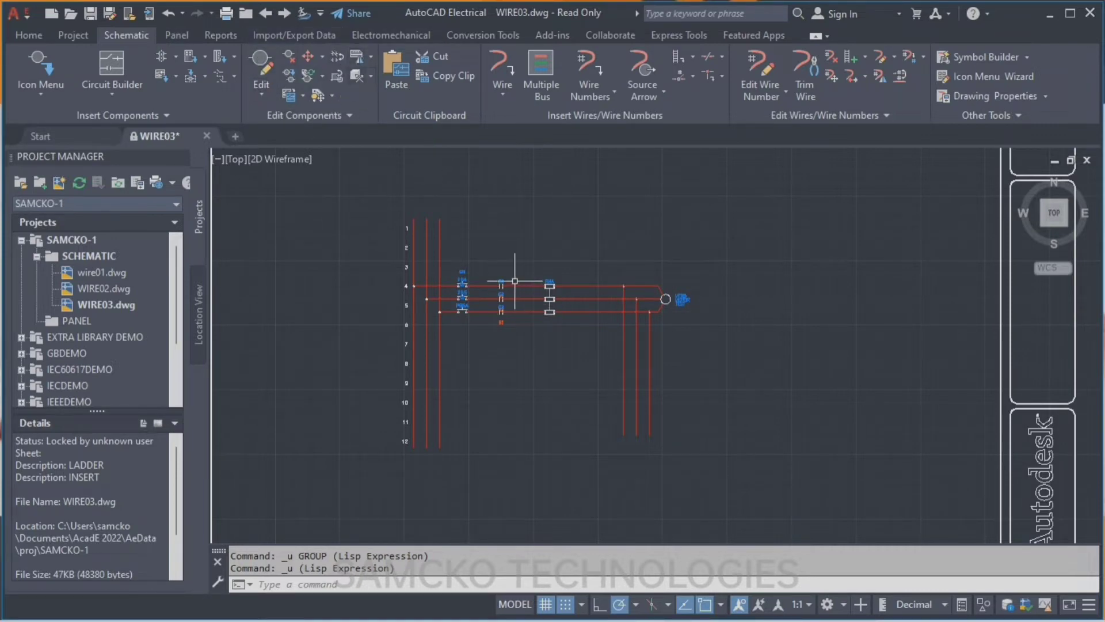
{"action": "scroll", "coordinate": [514, 283], "scroll_direction": "up", "scroll_amount": 4}
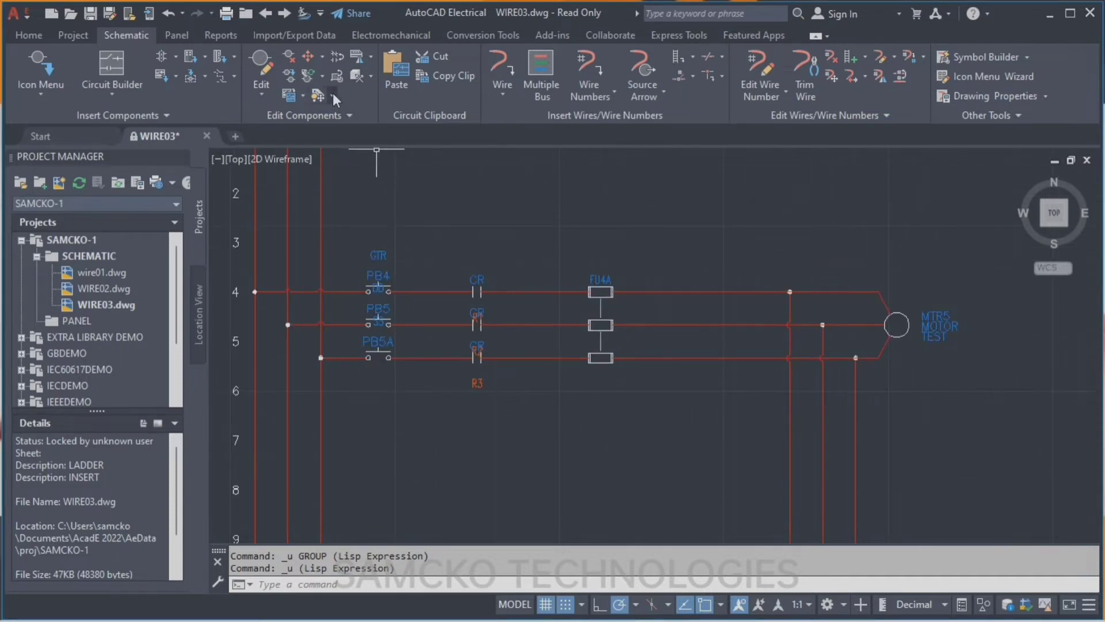
{"action": "left_click", "coordinate": [333, 94]}
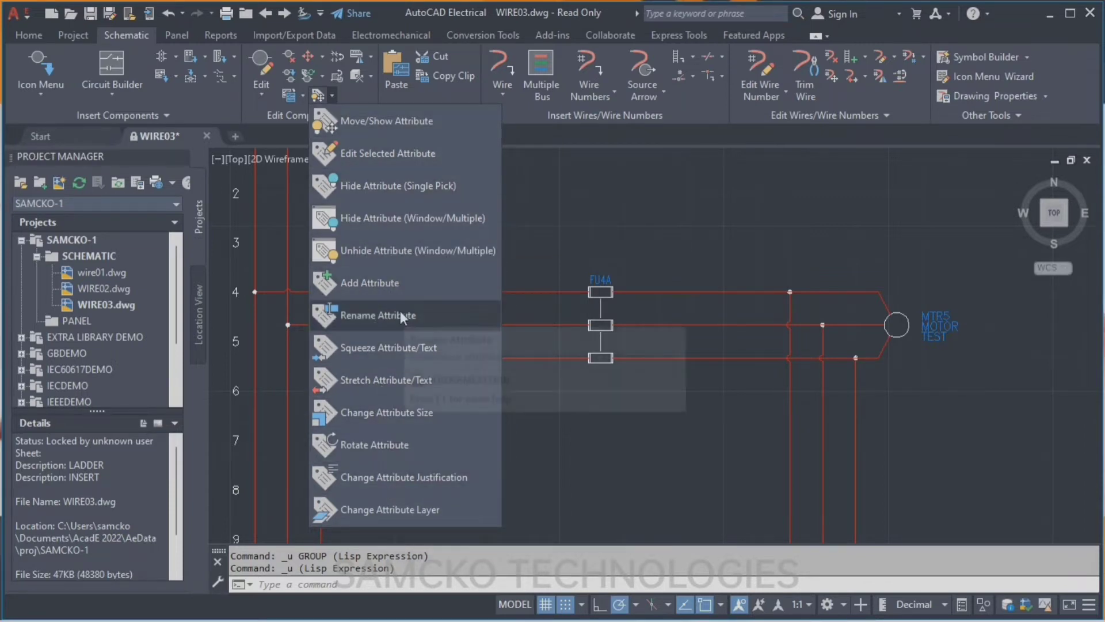
{"action": "left_click", "coordinate": [354, 120]}
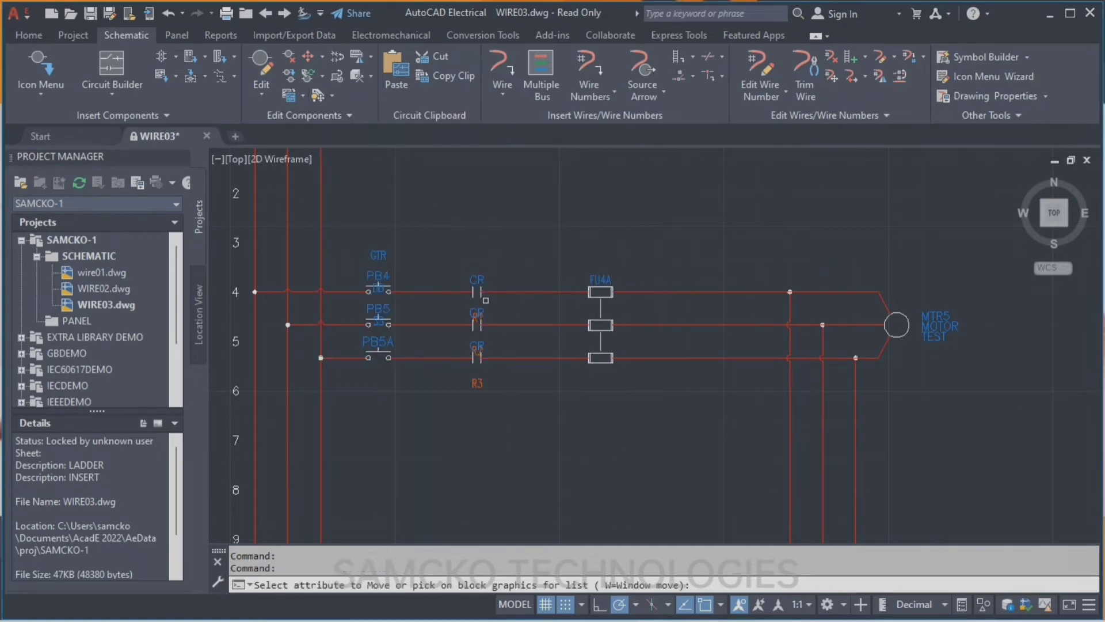
{"action": "scroll", "coordinate": [470, 308], "scroll_direction": "up", "scroll_amount": 6}
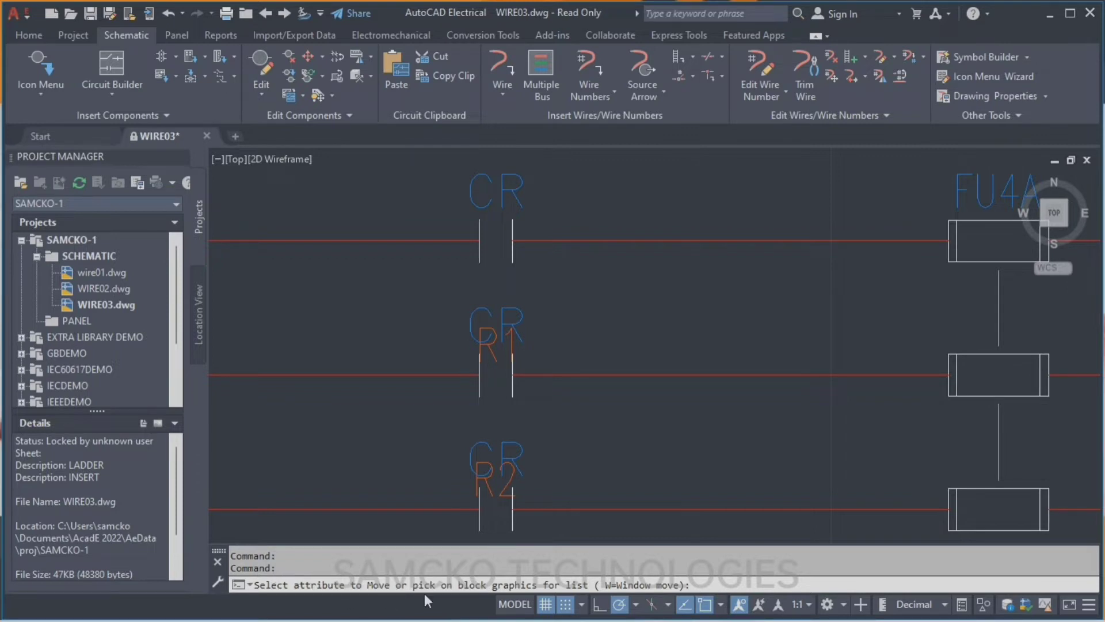
{"action": "left_click", "coordinate": [496, 341]}
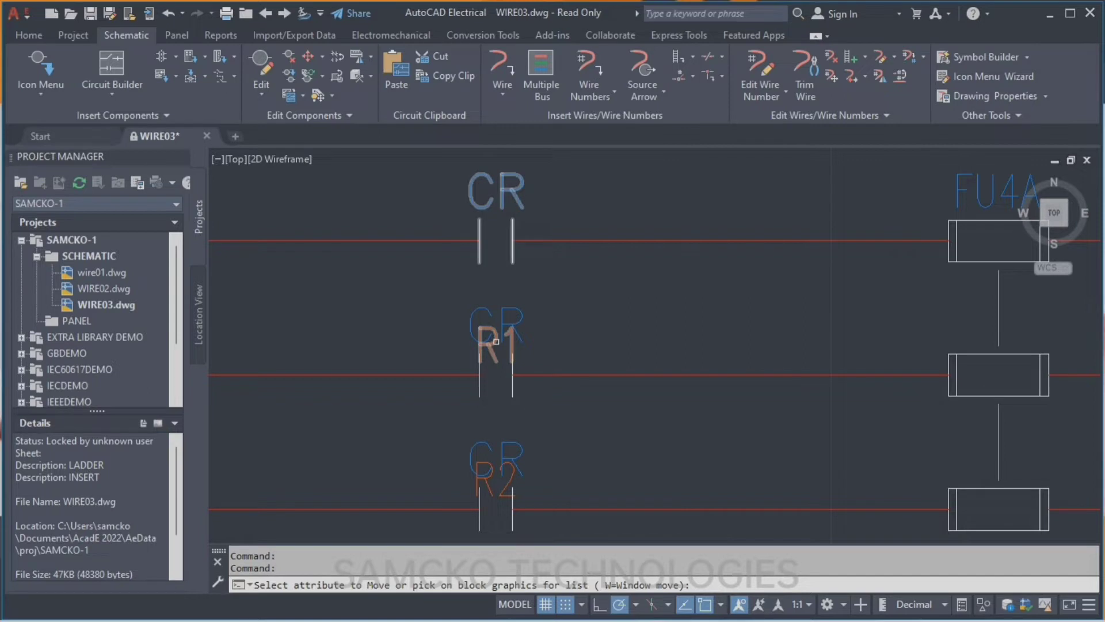
{"action": "left_click", "coordinate": [496, 341]}
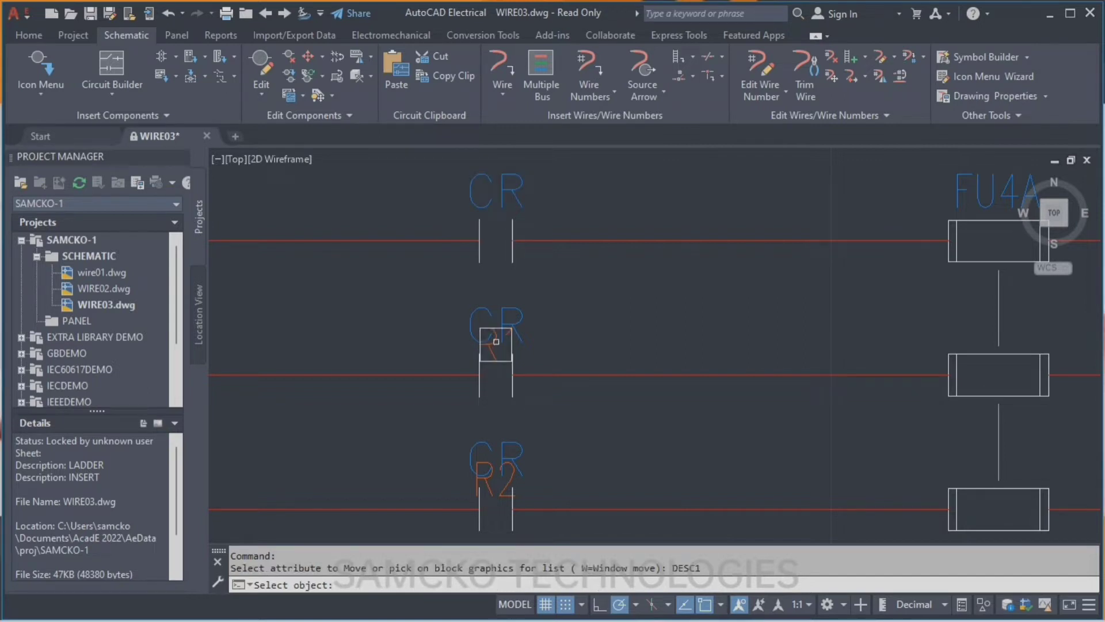
{"action": "left_click", "coordinate": [497, 341]}
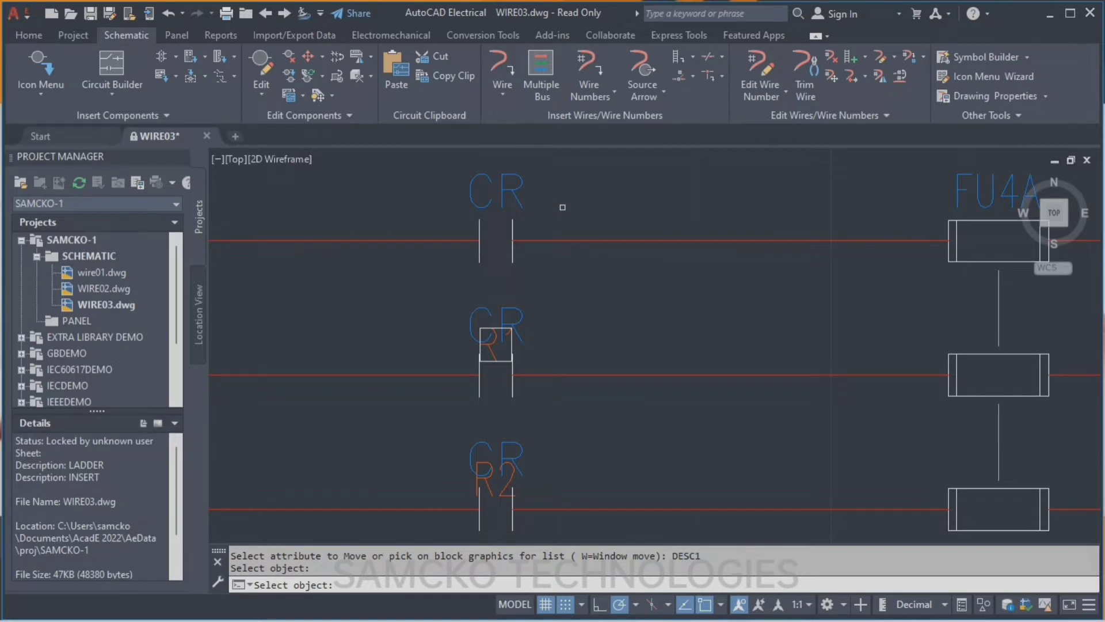
{"action": "left_click", "coordinate": [720, 607]}
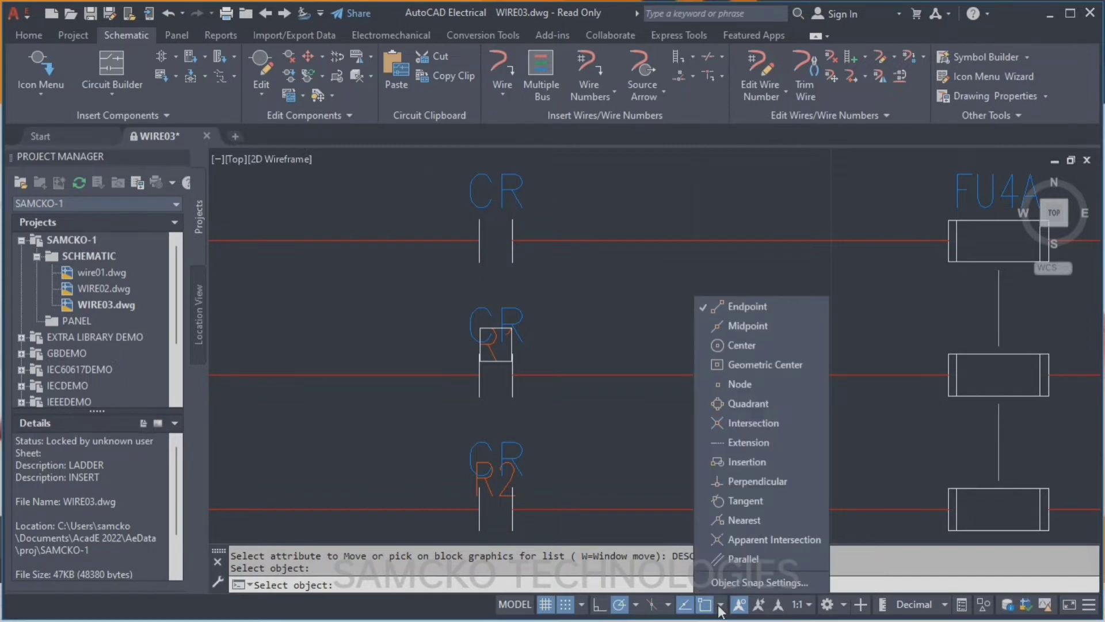
{"action": "left_click", "coordinate": [719, 307]}
{"action": "left_click", "coordinate": [564, 224]}
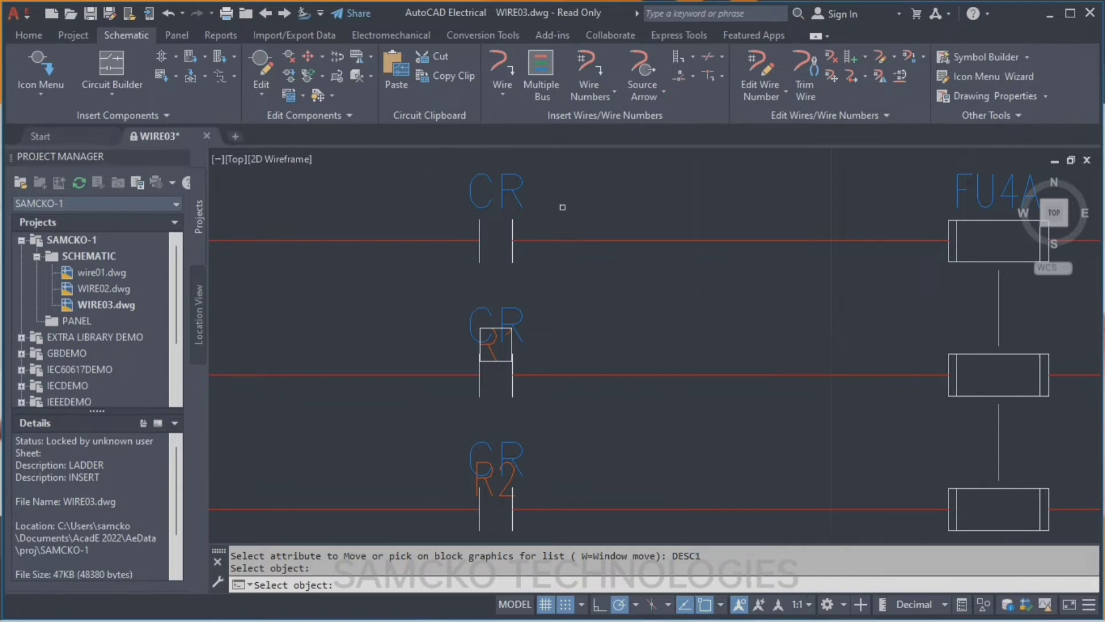
{"action": "key", "text": "Return"}
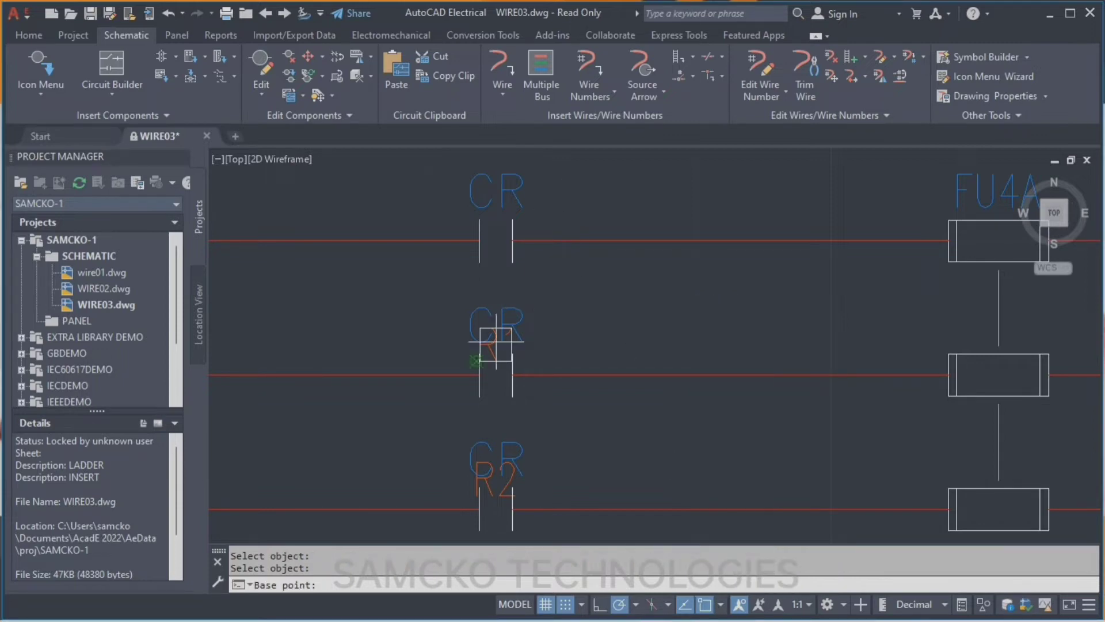
{"action": "left_click", "coordinate": [563, 207]}
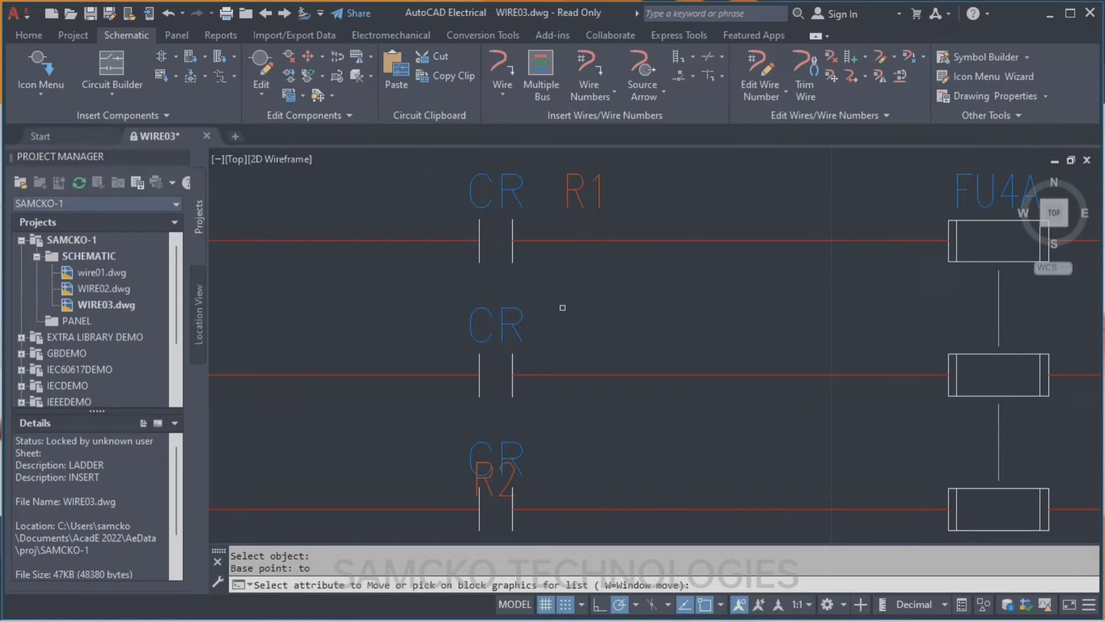
{"action": "key", "text": "Escape"}
Step: Move the R2 description attribute to the right of the middle contact's CR tag, aligned under R1
{"action": "scroll", "coordinate": [532, 302], "scroll_direction": "down", "scroll_amount": 2}
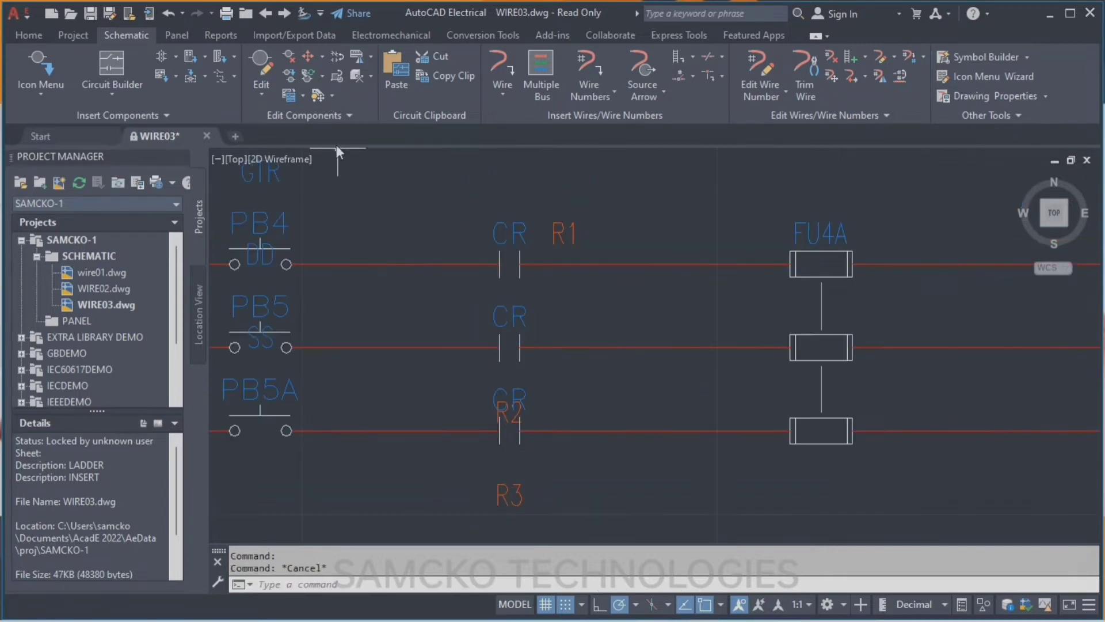
{"action": "left_click", "coordinate": [320, 96]}
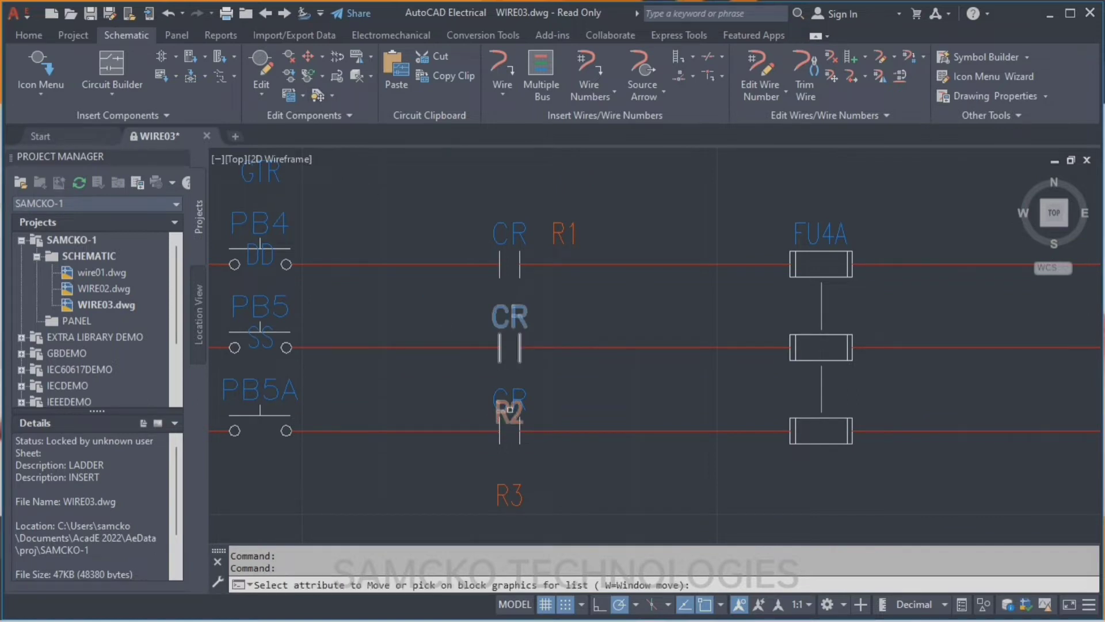
{"action": "left_click", "coordinate": [510, 410]}
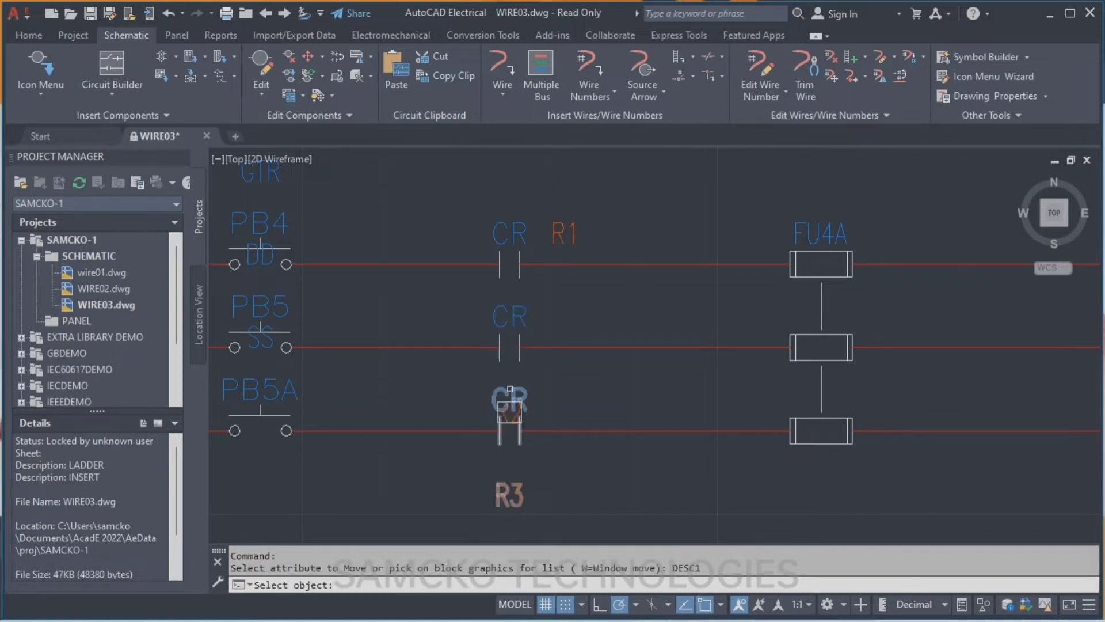
{"action": "left_click", "coordinate": [510, 391]}
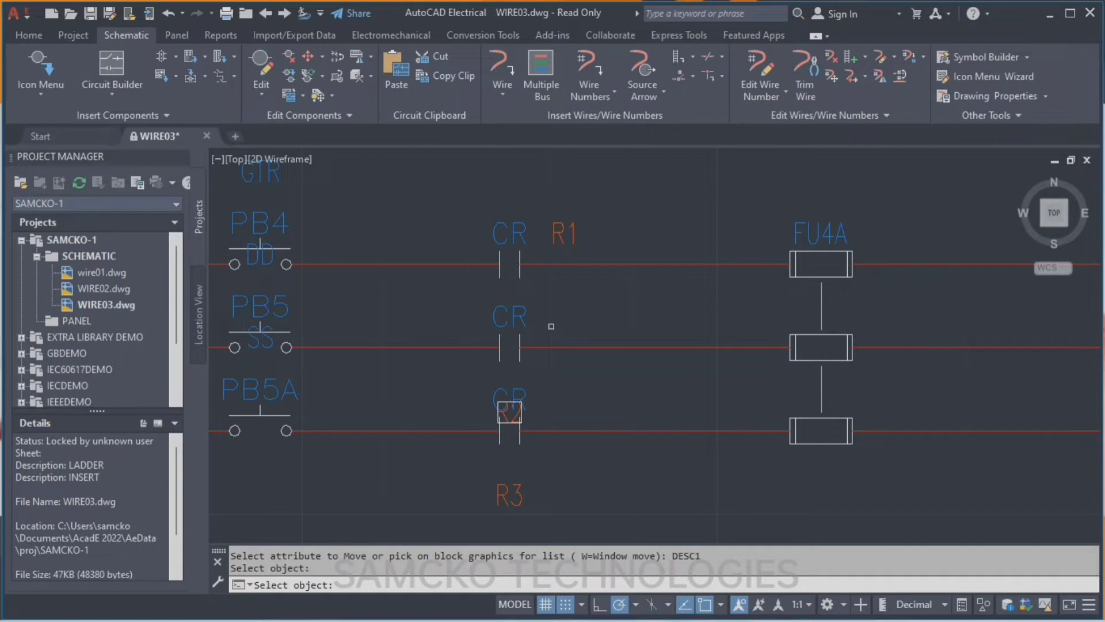
{"action": "key", "text": "Return"}
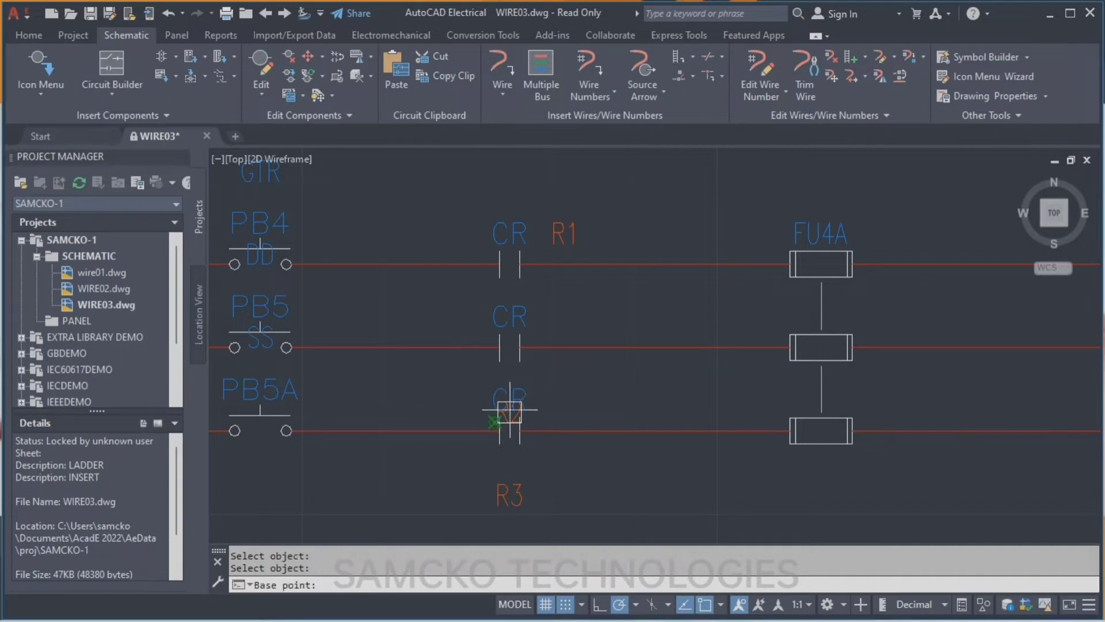
{"action": "left_click", "coordinate": [510, 413]}
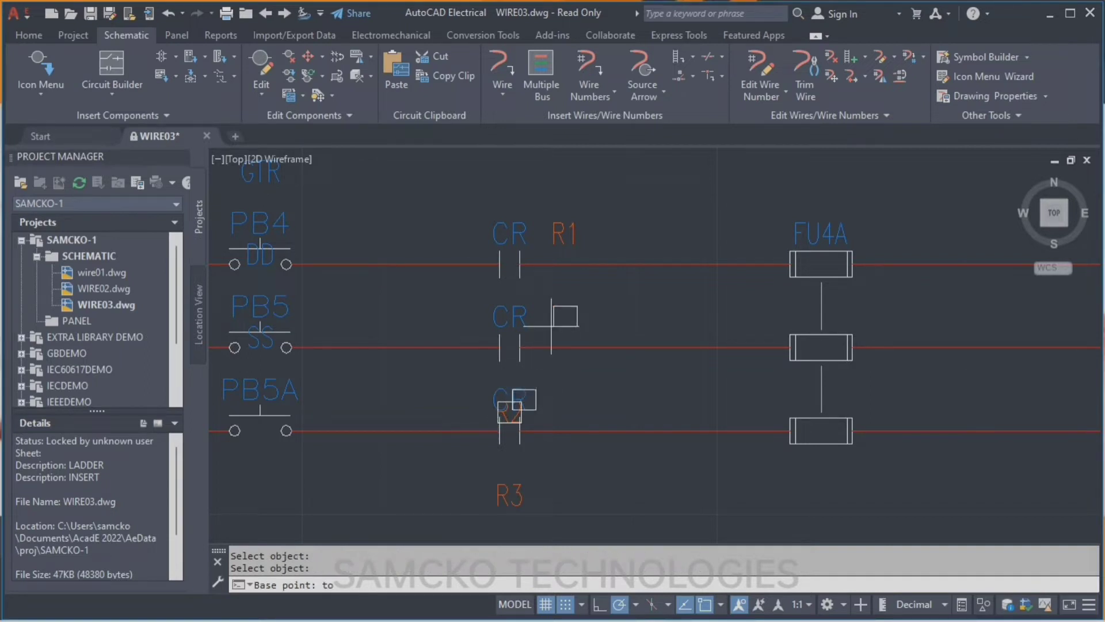
{"action": "left_click", "coordinate": [552, 326]}
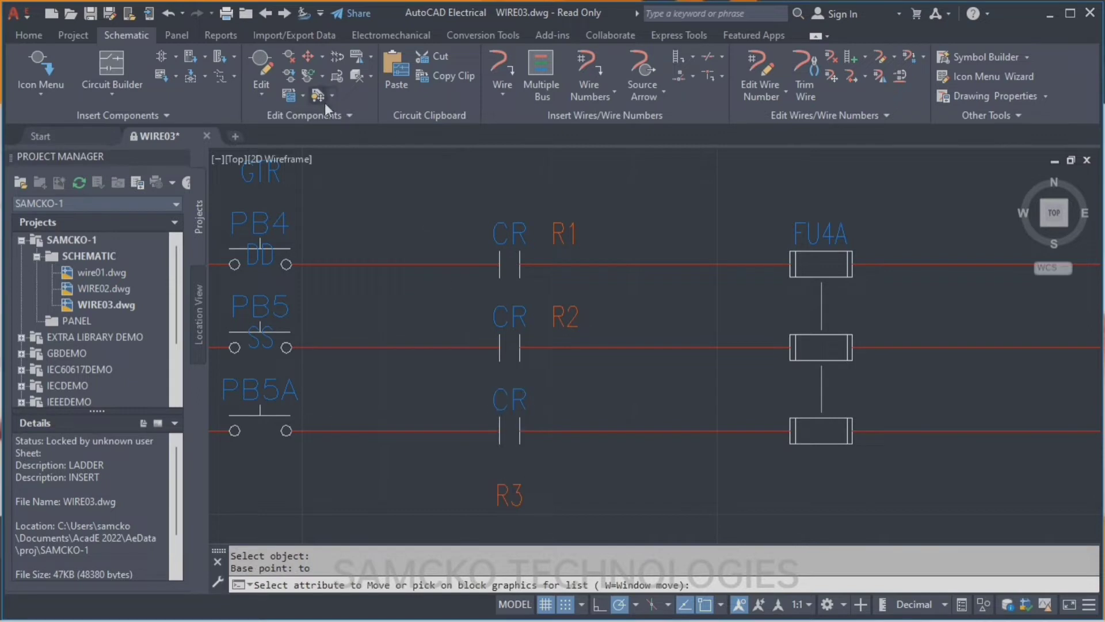
Step: Move the R3 description attribute from below the circuit to the right of the lowest contact's CR tag
{"action": "left_click", "coordinate": [510, 493]}
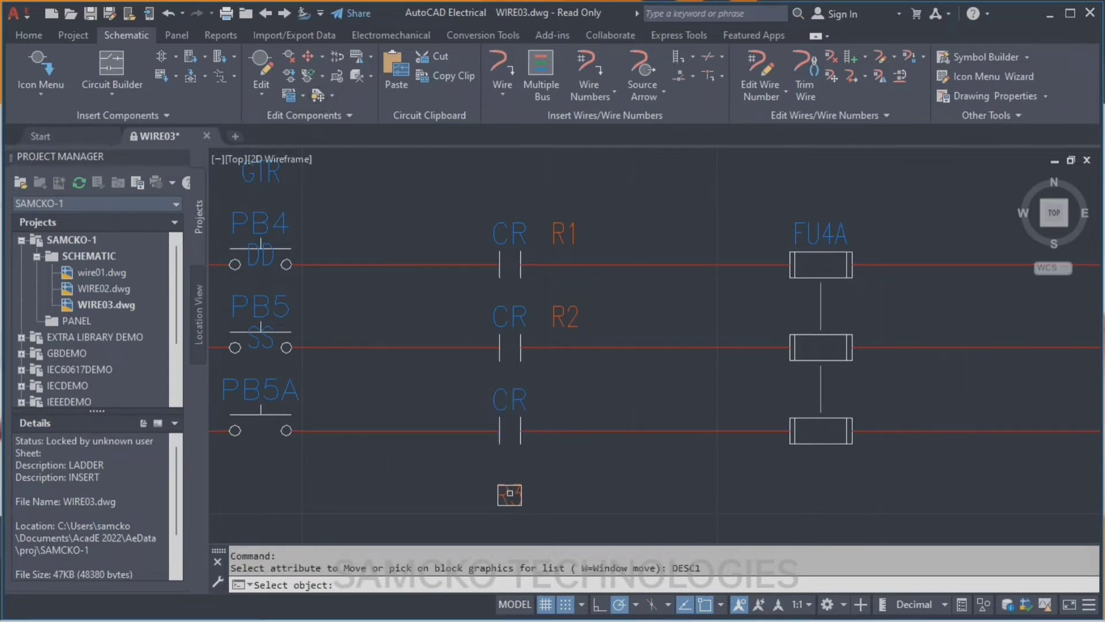
{"action": "key", "text": "Return"}
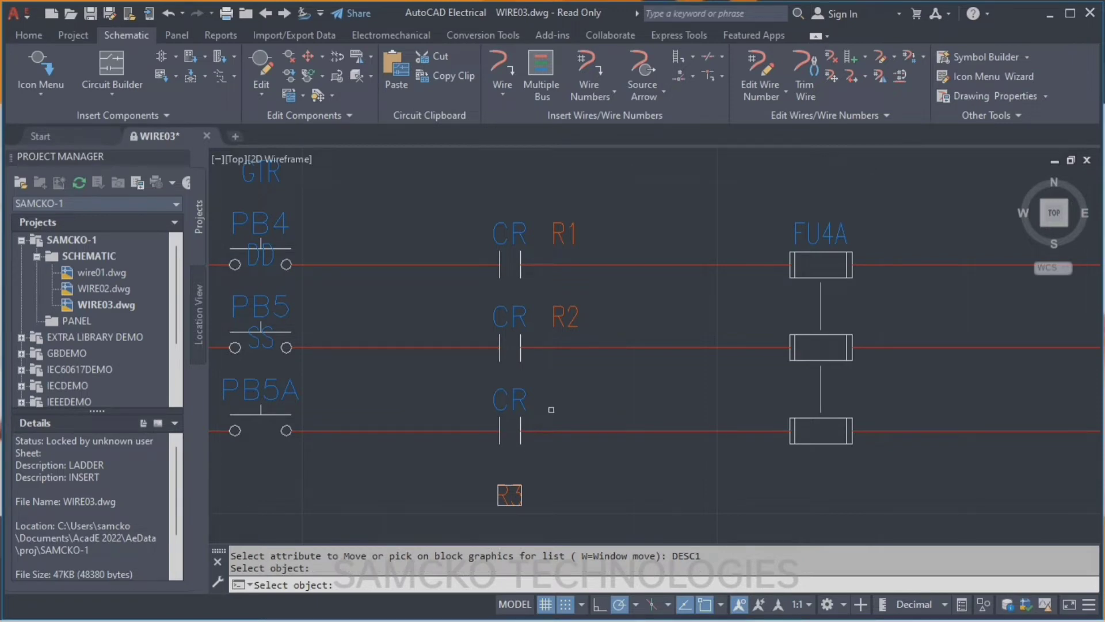
{"action": "key", "text": "Return"}
{"action": "left_click", "coordinate": [510, 492]}
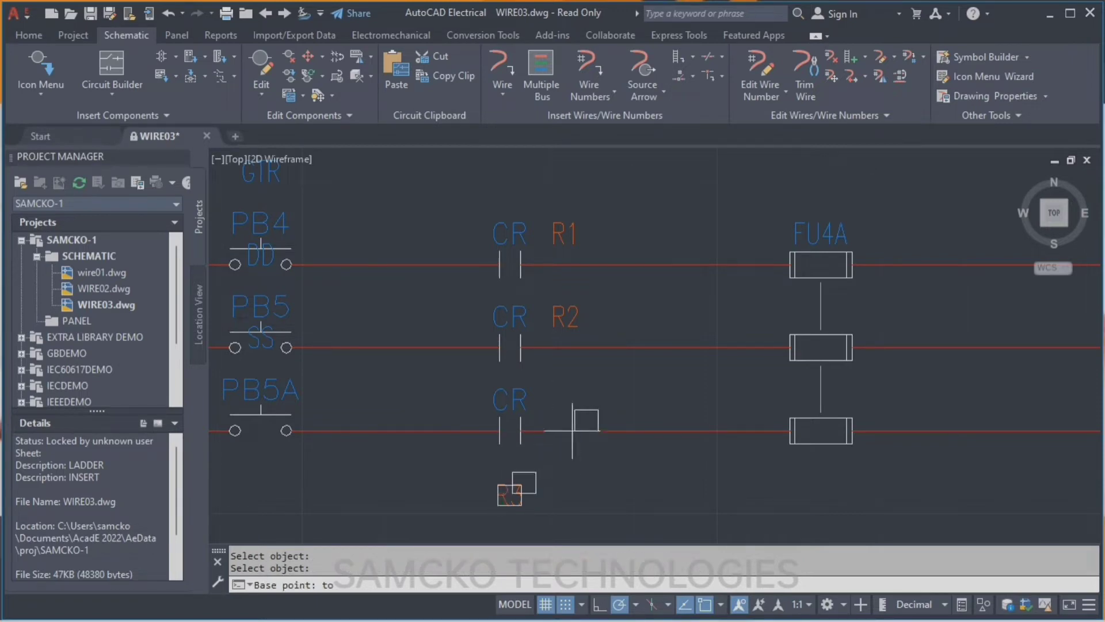
{"action": "left_click", "coordinate": [566, 399]}
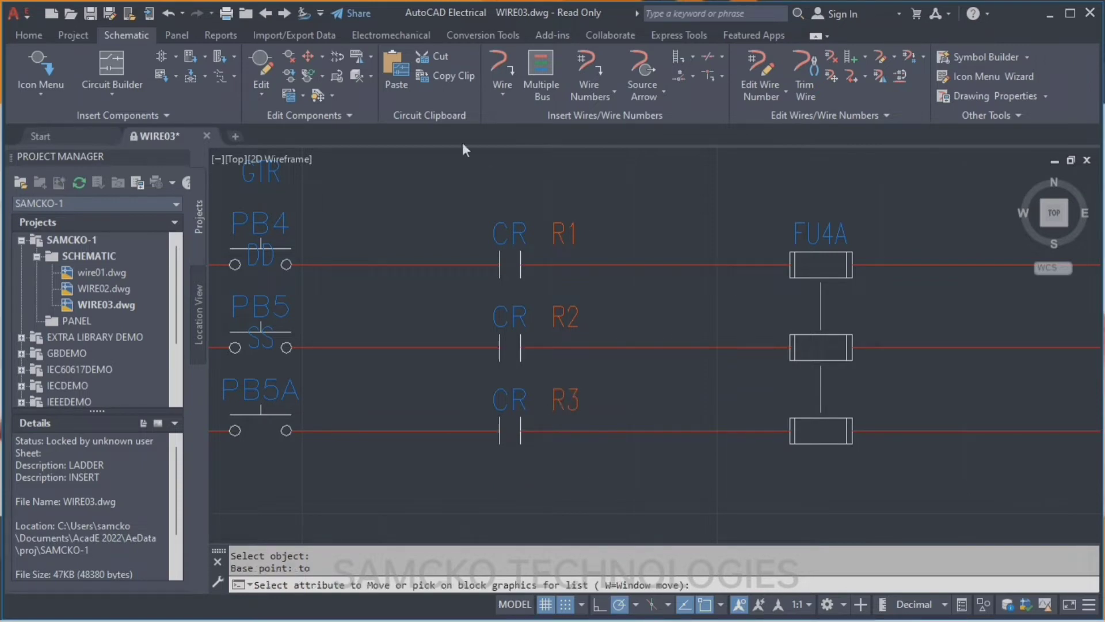
Step: Move the R1 description attribute away from its contact to a spot just above and left of the FU4A fuse tag
{"action": "key", "text": "Return"}
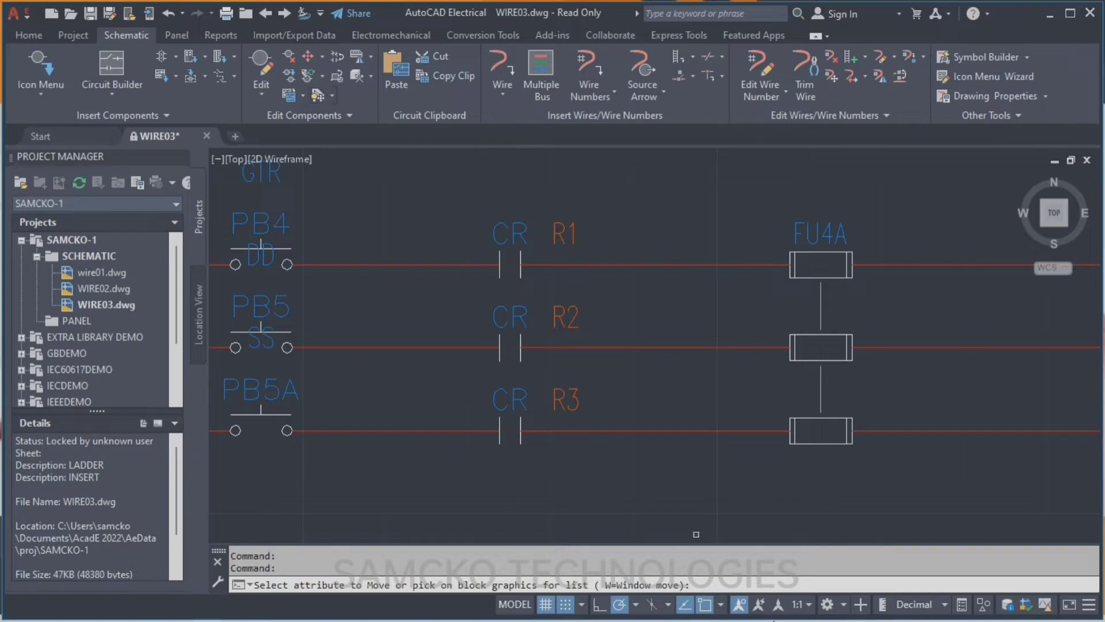
{"action": "left_click", "coordinate": [721, 605]}
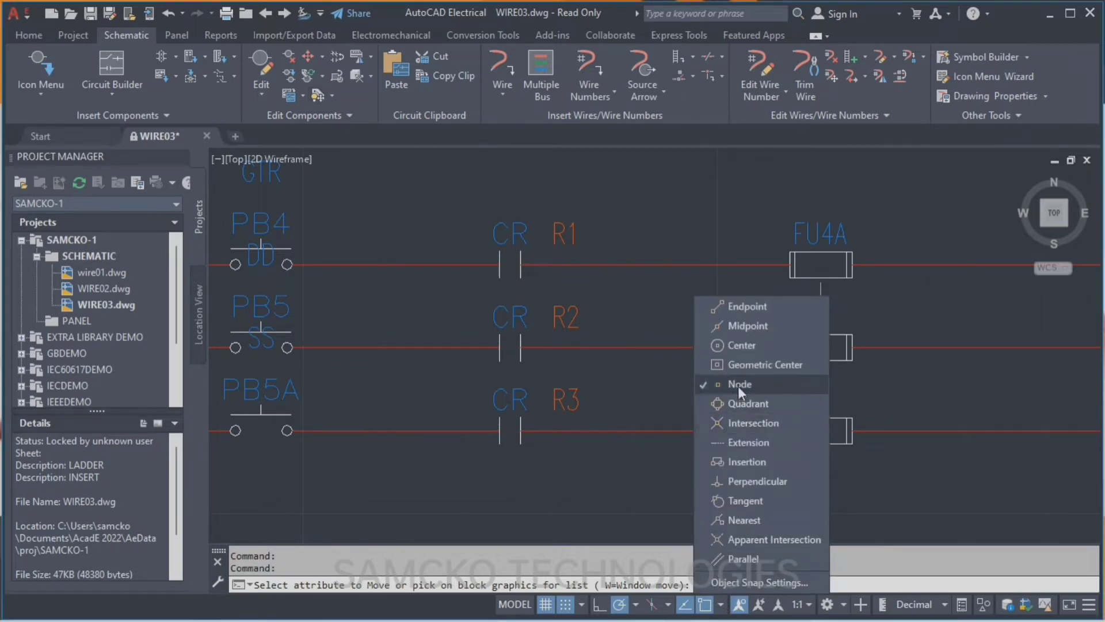
{"action": "left_click", "coordinate": [649, 478]}
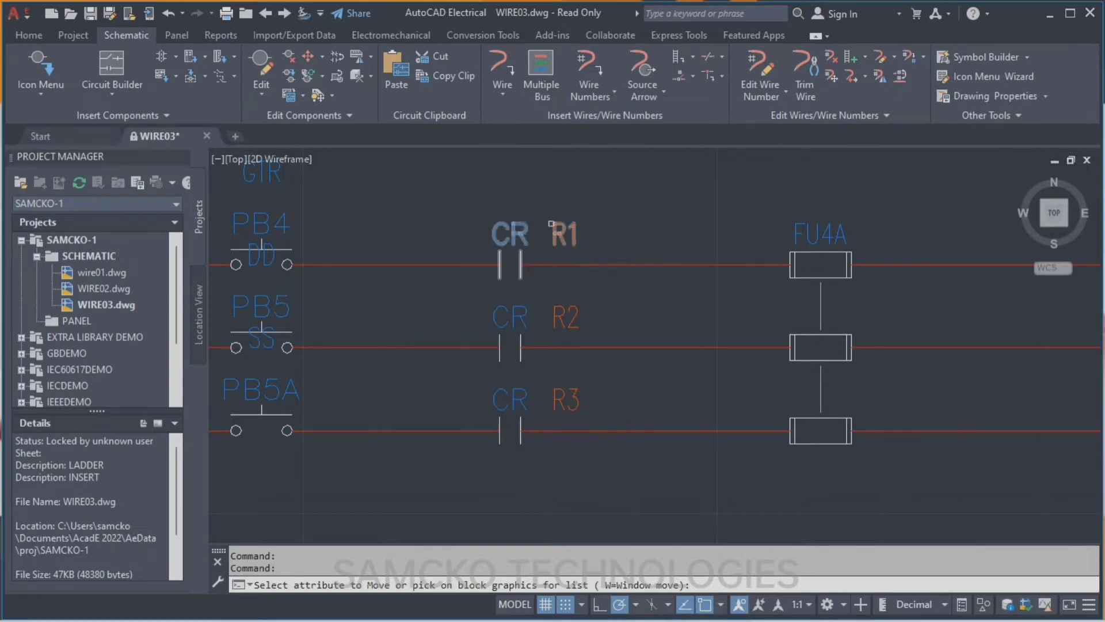
{"action": "left_click", "coordinate": [572, 224]}
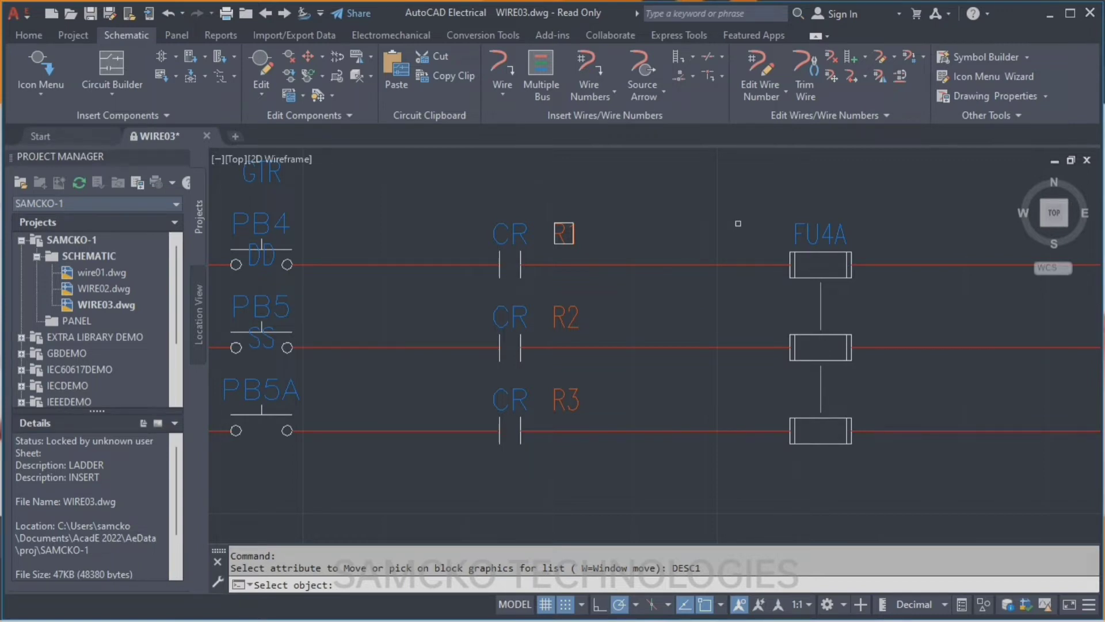
{"action": "key", "text": "Return"}
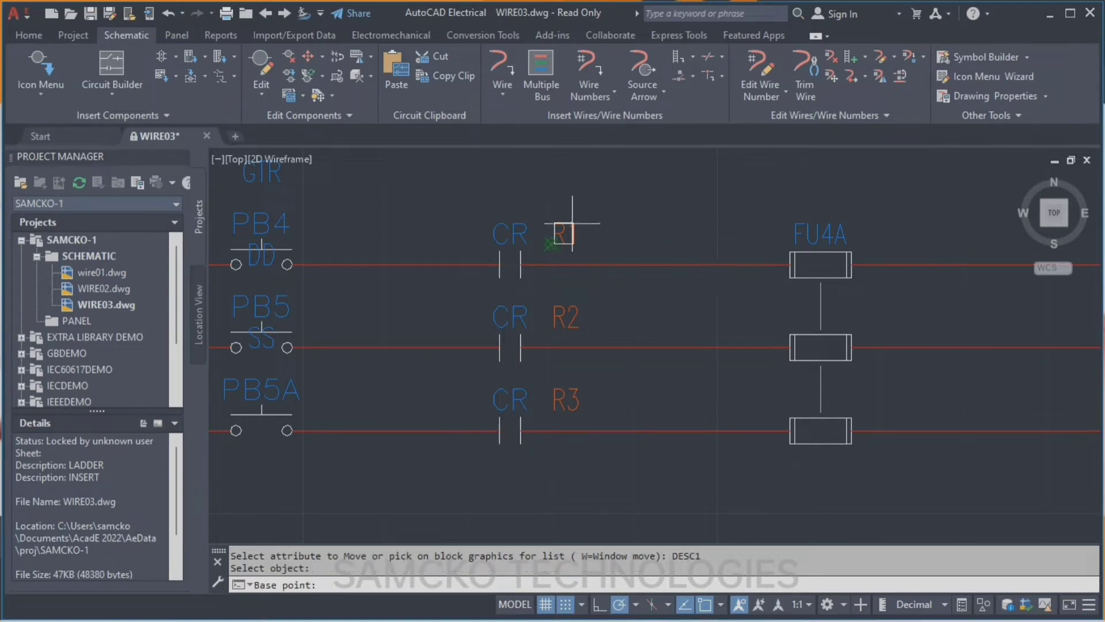
{"action": "left_click", "coordinate": [738, 223]}
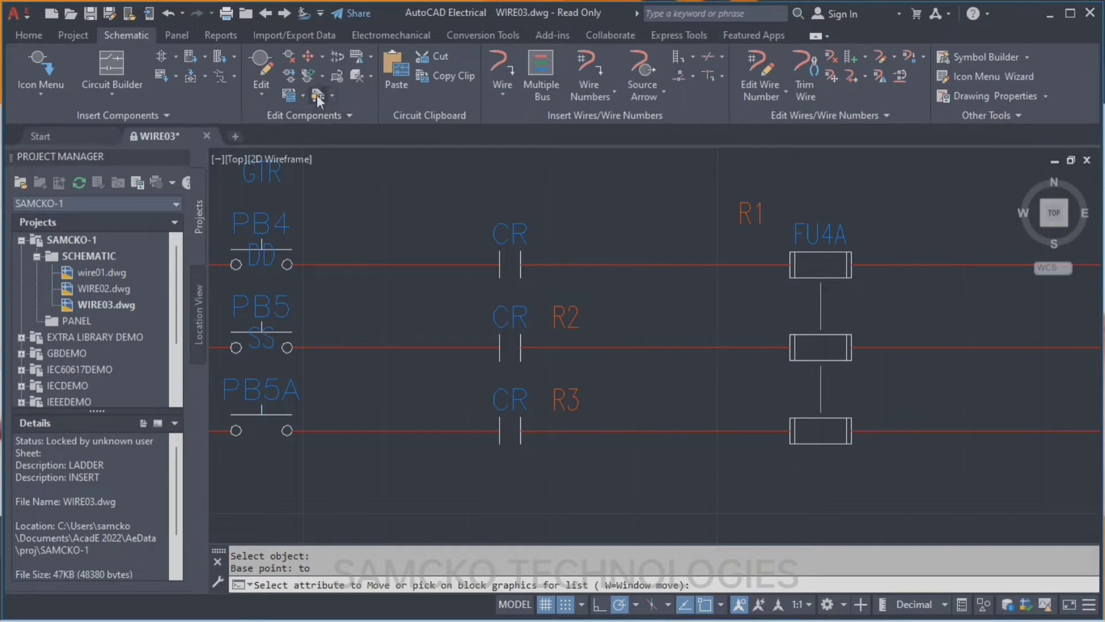
{"action": "left_click", "coordinate": [317, 97]}
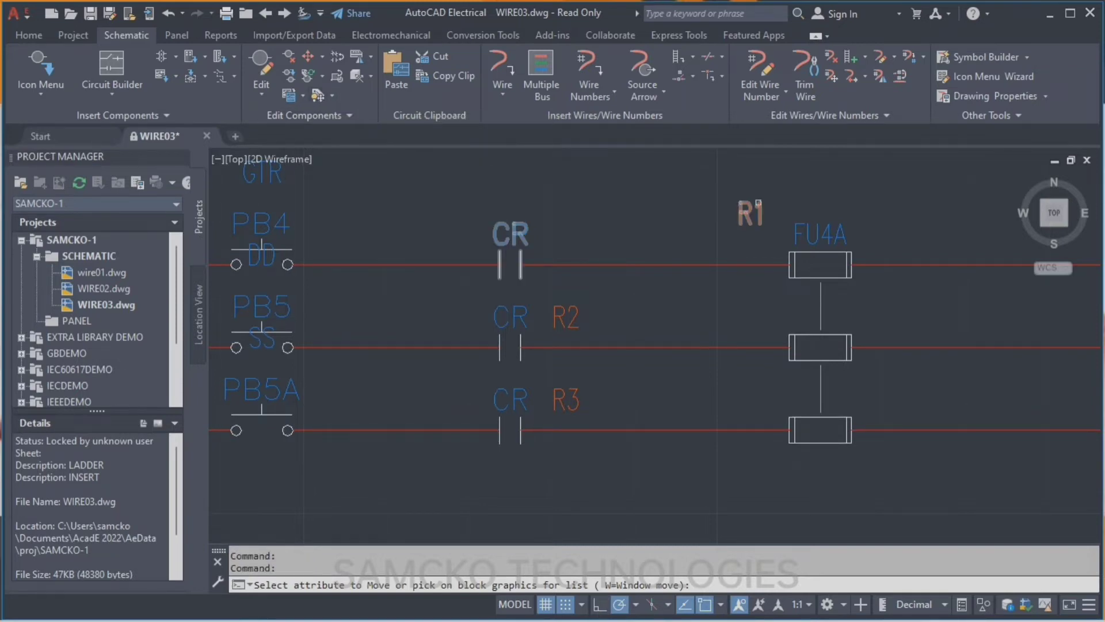
{"action": "left_click", "coordinate": [757, 204]}
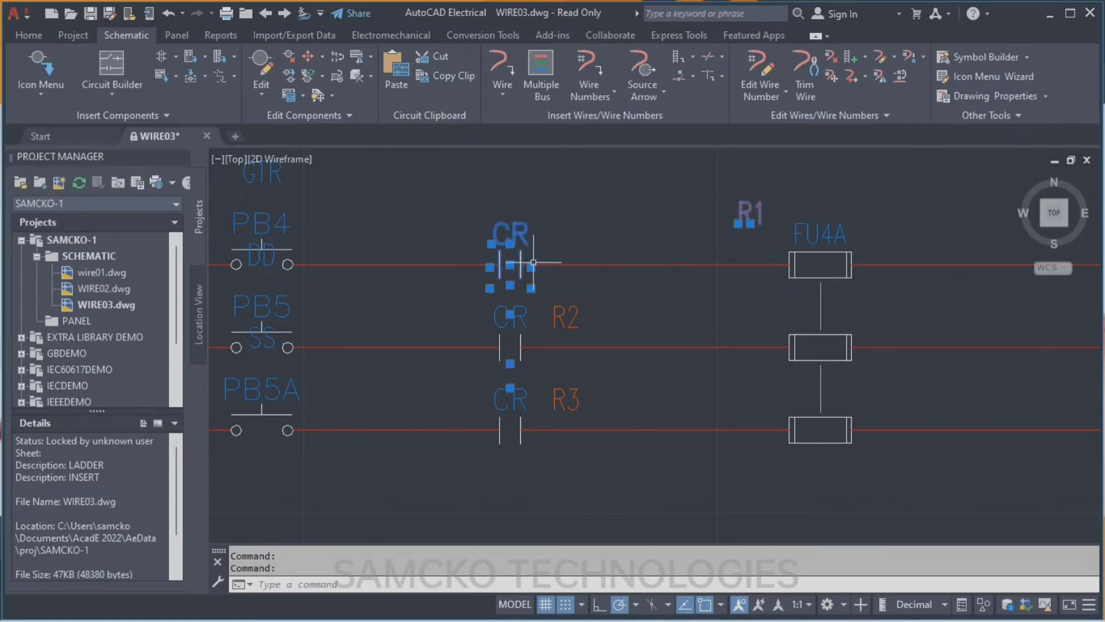
{"action": "key", "text": "Escape"}
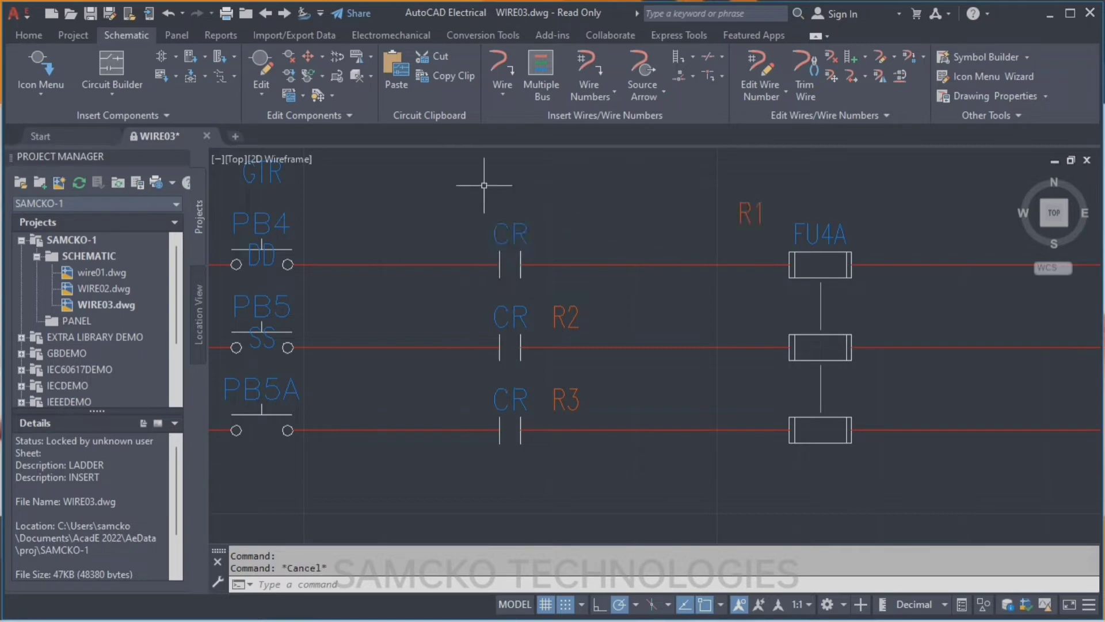
Step: Use Move/Show Attribute to move the R1 description from near the fuse back beside the top contact's CR tag, aligned above R2
{"action": "left_click", "coordinate": [324, 96]}
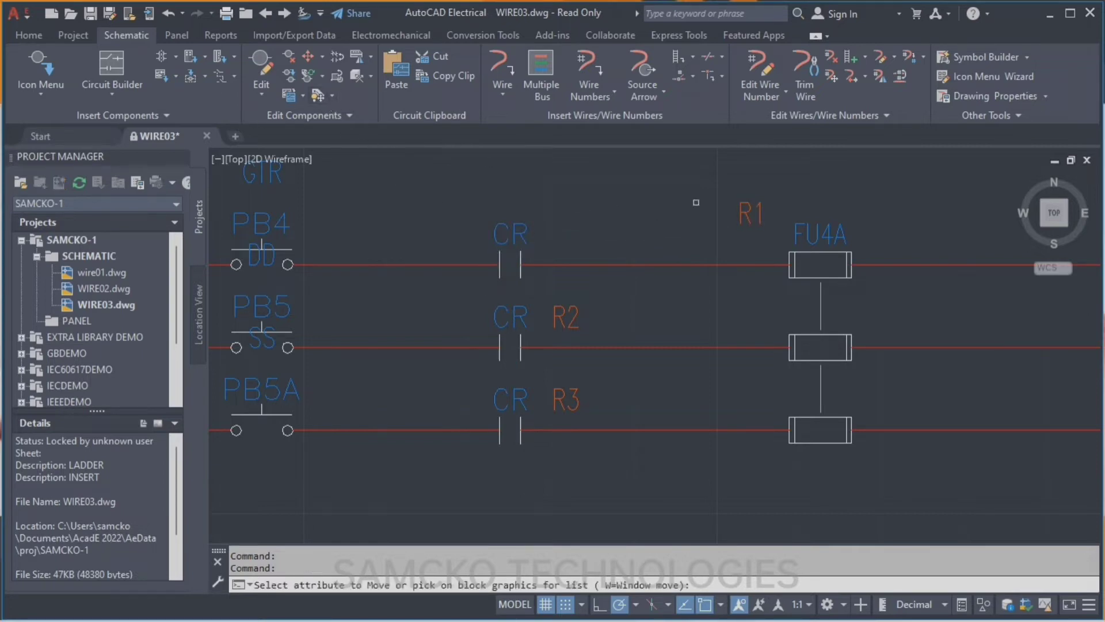
{"action": "left_click", "coordinate": [332, 95]}
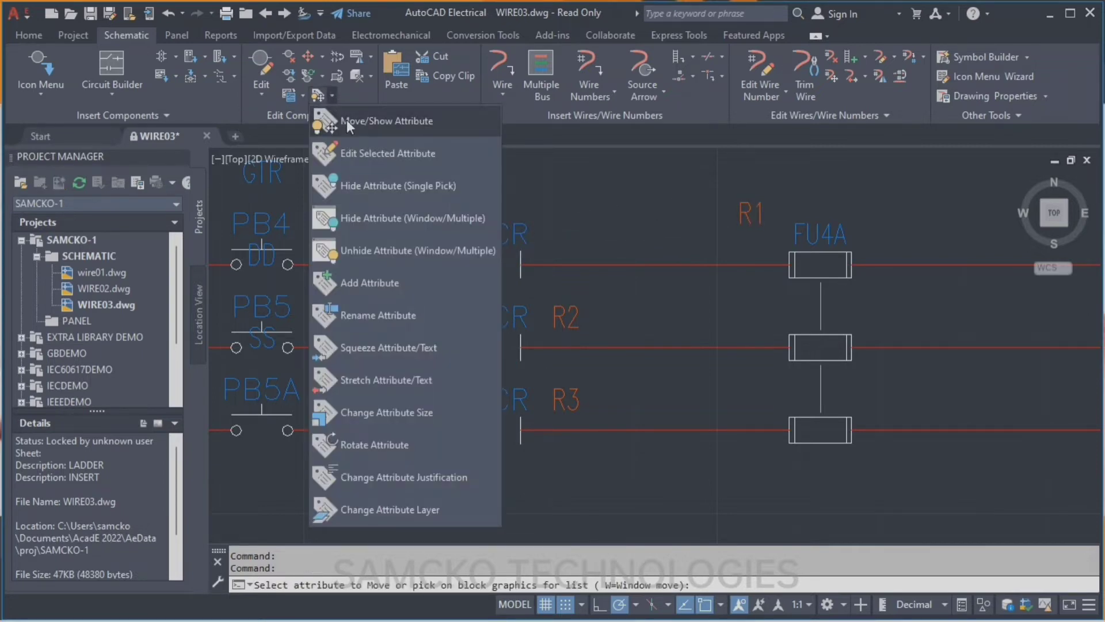
{"action": "left_click", "coordinate": [341, 120]}
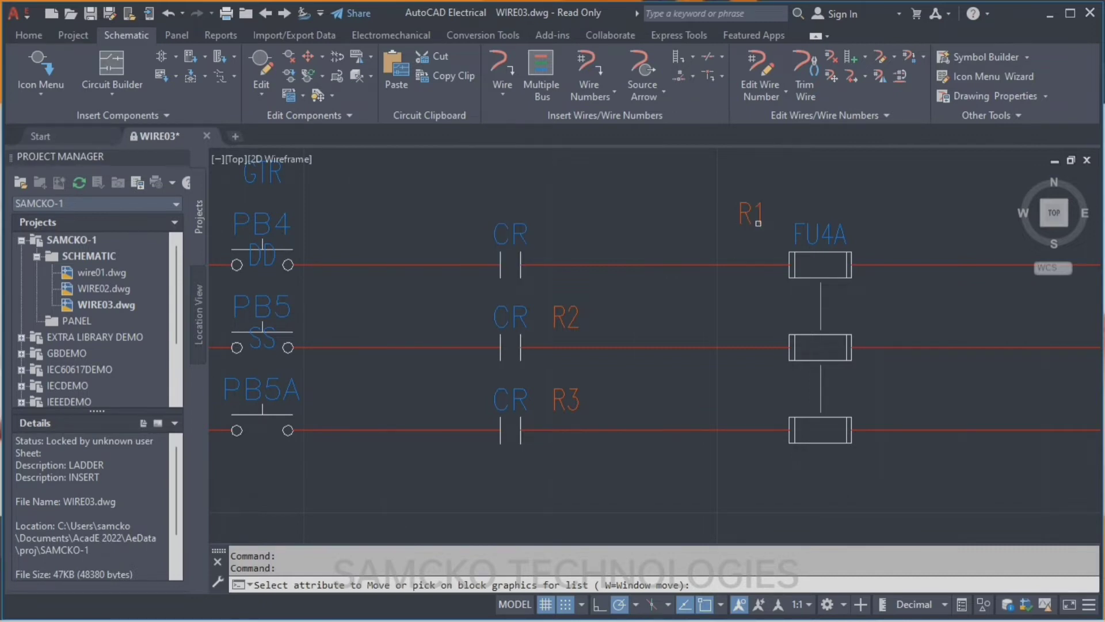
{"action": "left_click", "coordinate": [749, 213]}
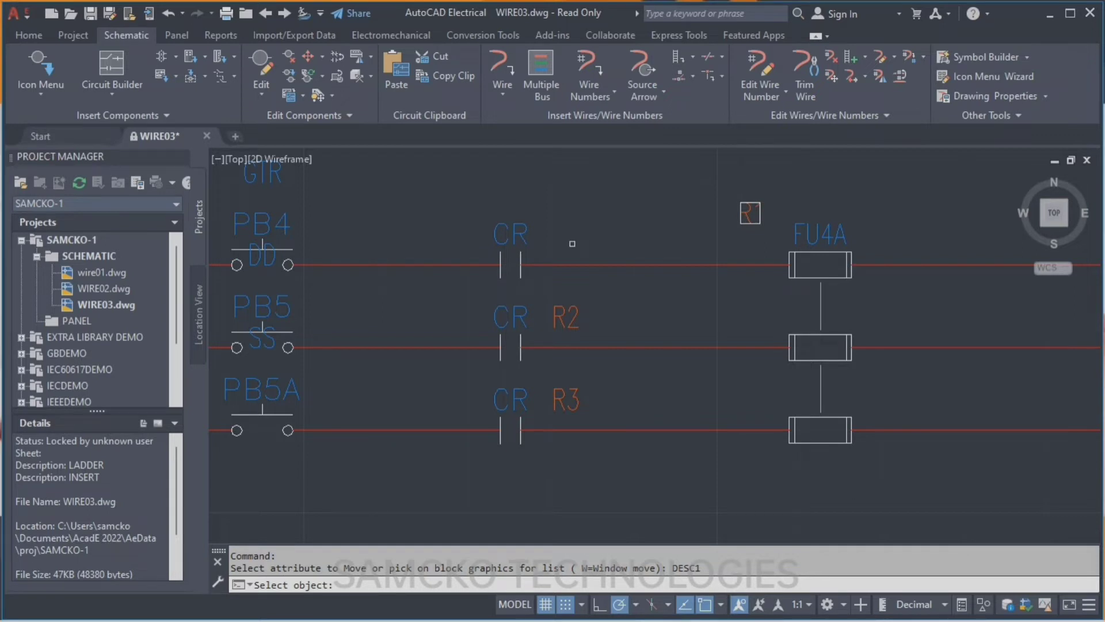
{"action": "key", "text": "Return"}
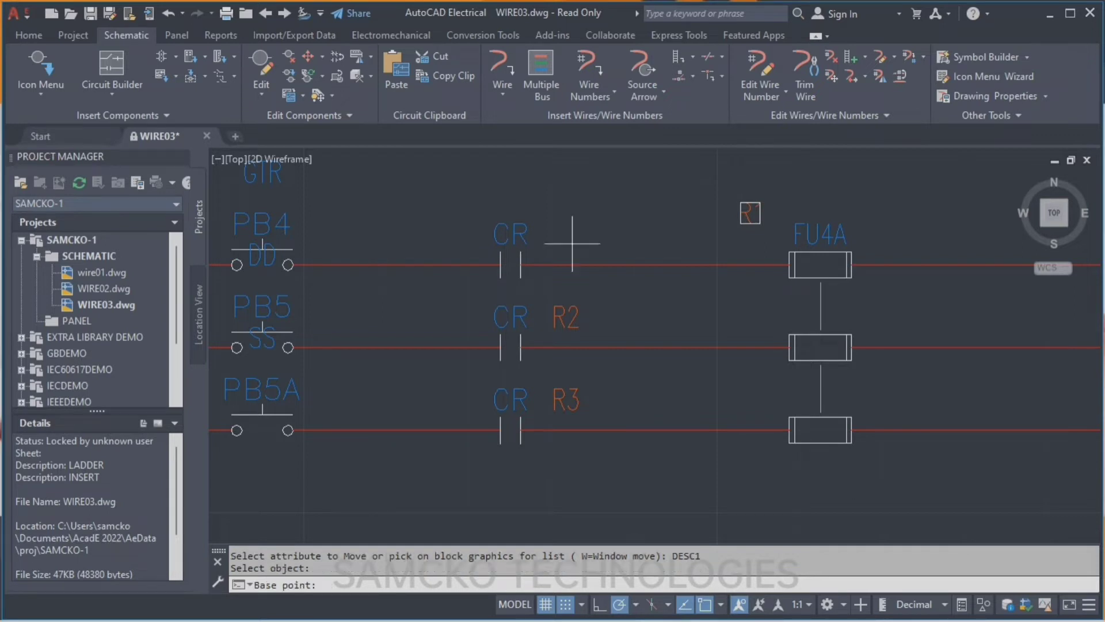
{"action": "left_click", "coordinate": [738, 224]}
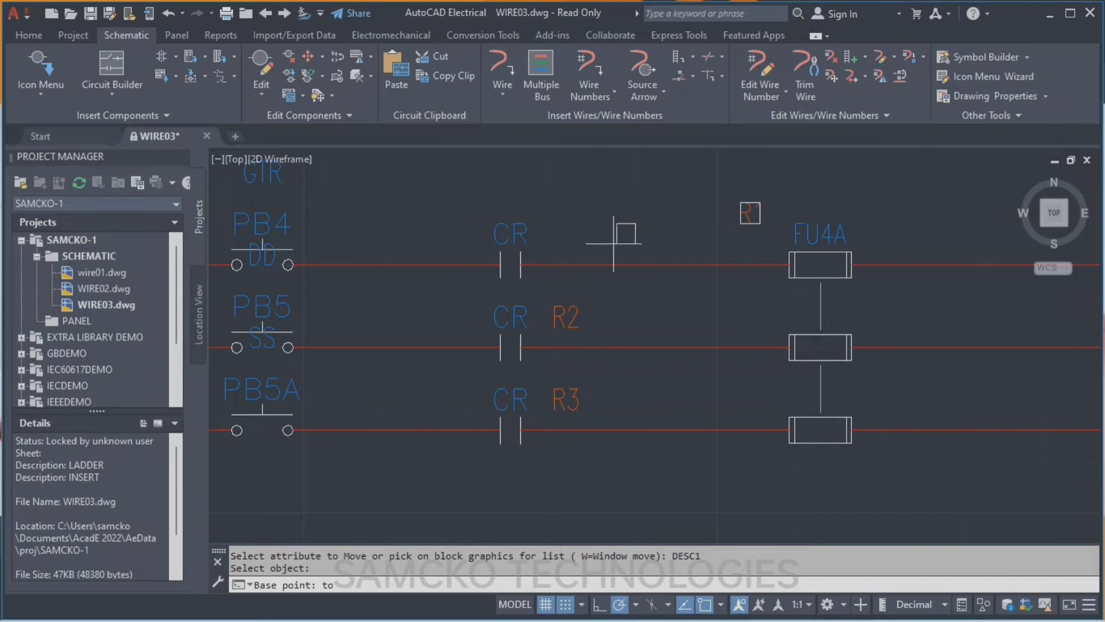
{"action": "left_click", "coordinate": [552, 243]}
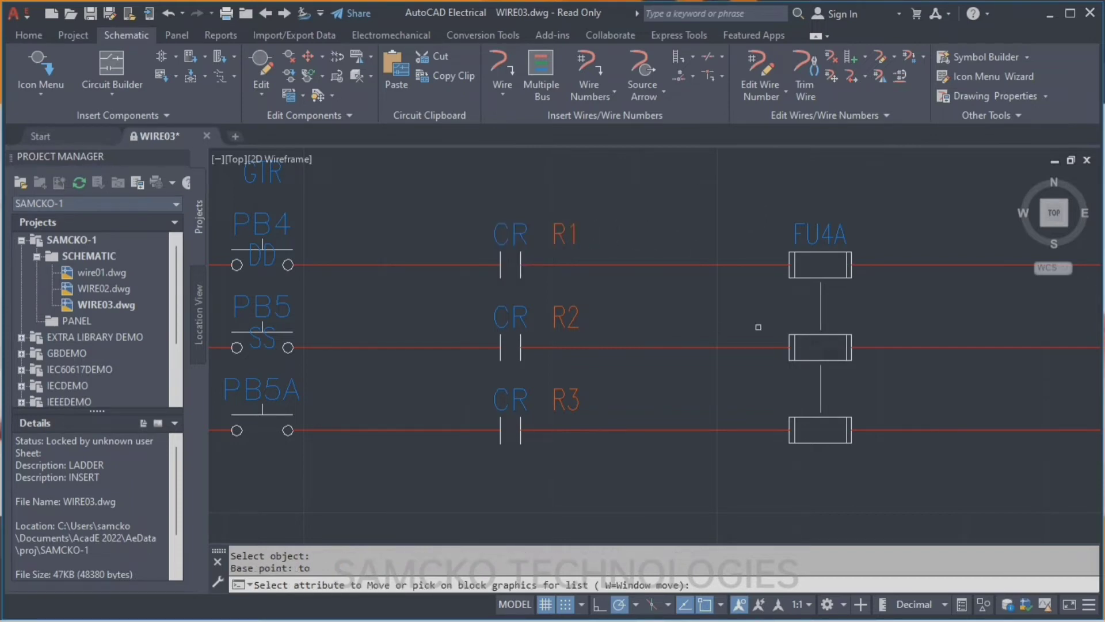
Step: Change the top contact's DESC1 description attribute to R11 with Edit Selected Attribute
{"action": "scroll", "coordinate": [678, 429], "scroll_direction": "down", "scroll_amount": 3}
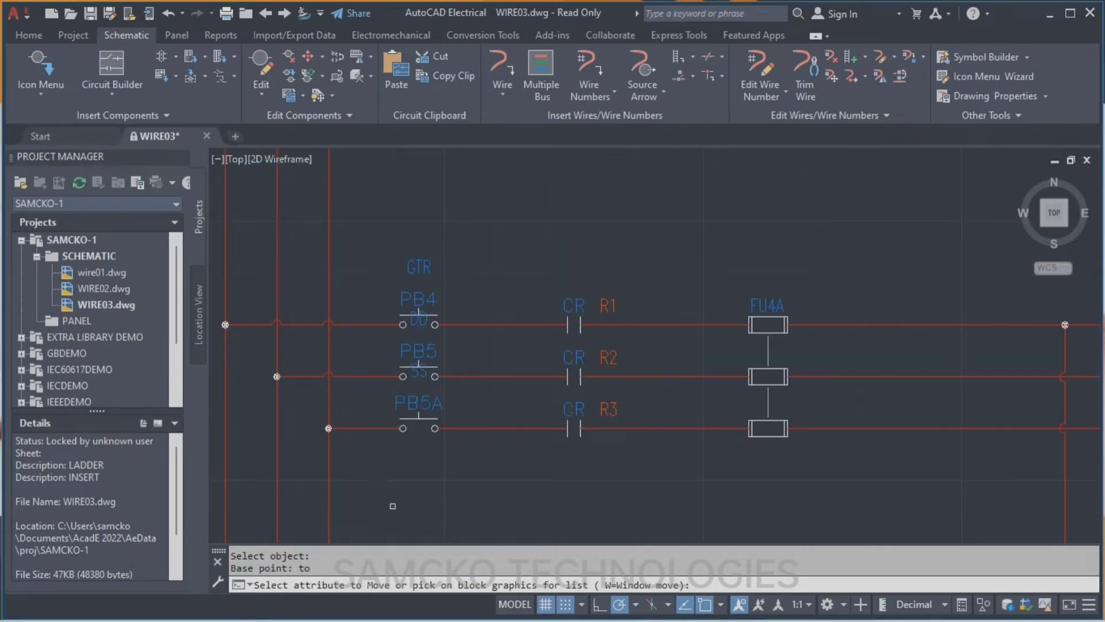
{"action": "left_click", "coordinate": [333, 96]}
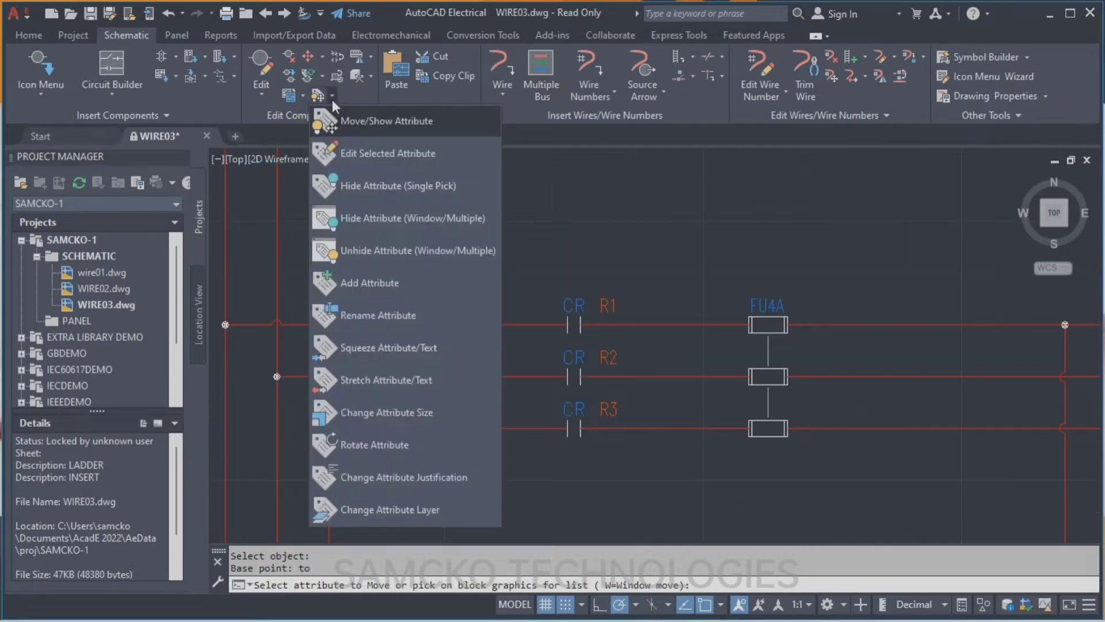
{"action": "left_click", "coordinate": [374, 154]}
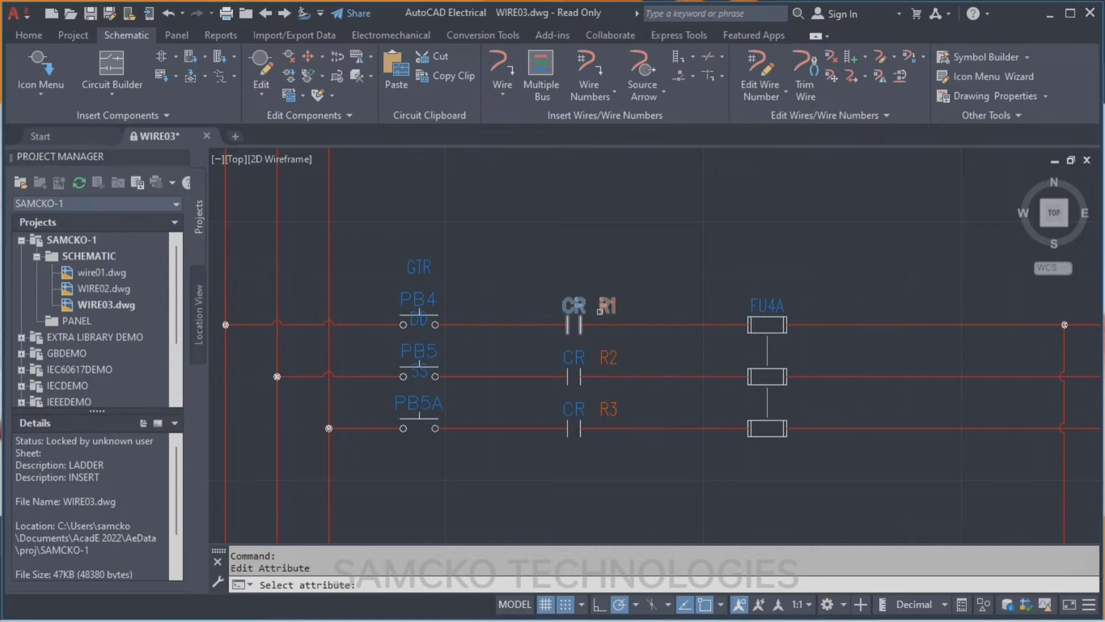
{"action": "left_click", "coordinate": [604, 307]}
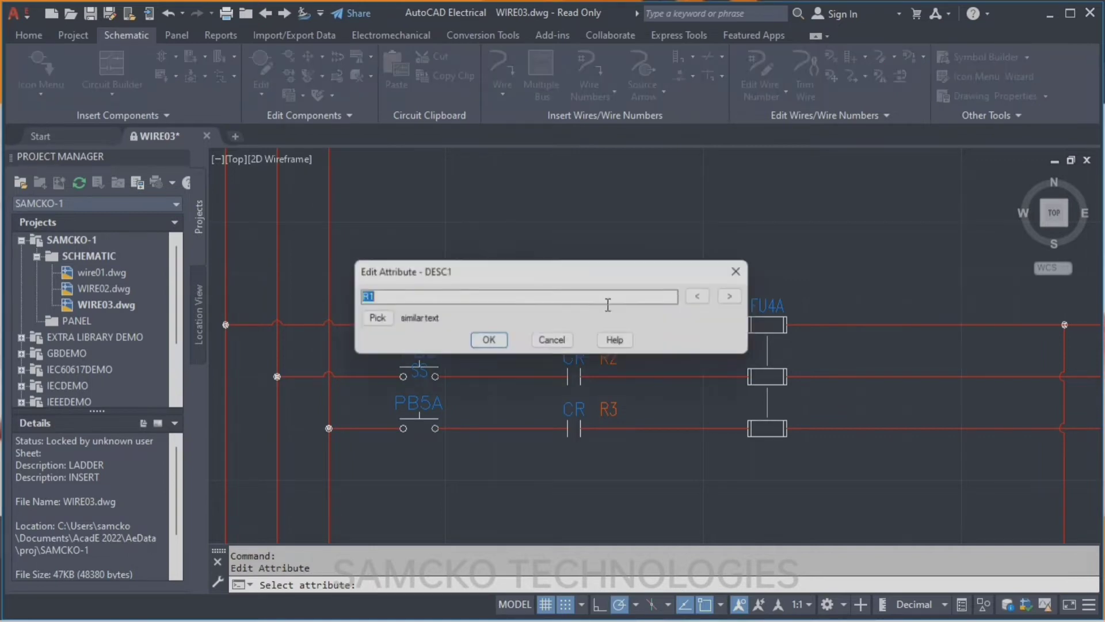
{"action": "left_click", "coordinate": [386, 297]}
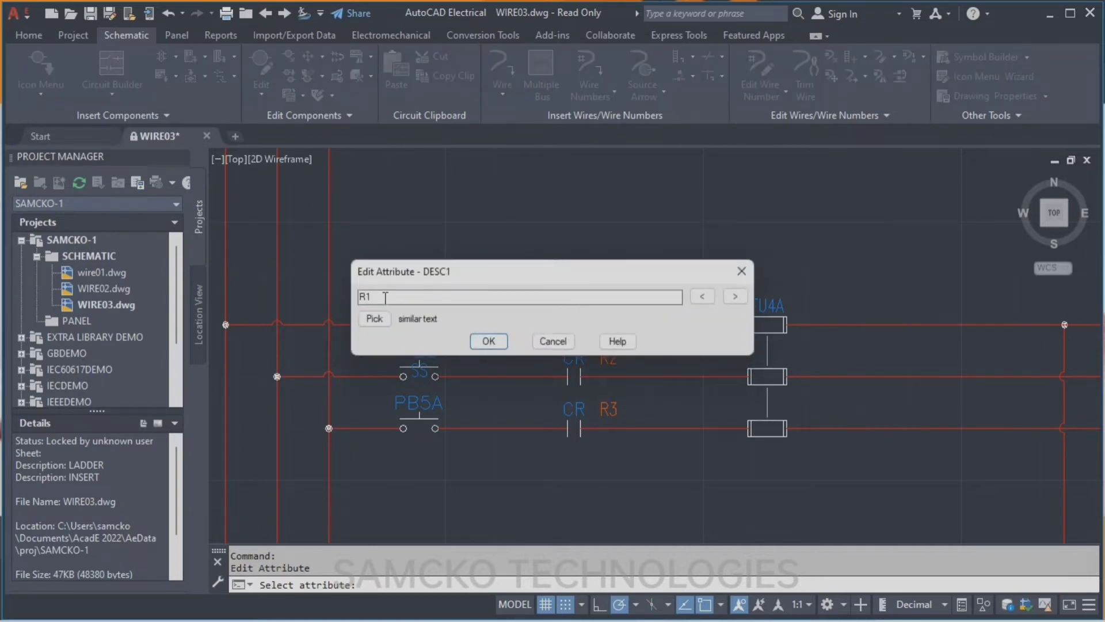
{"action": "type", "text": "1"}
{"action": "left_click", "coordinate": [489, 341]}
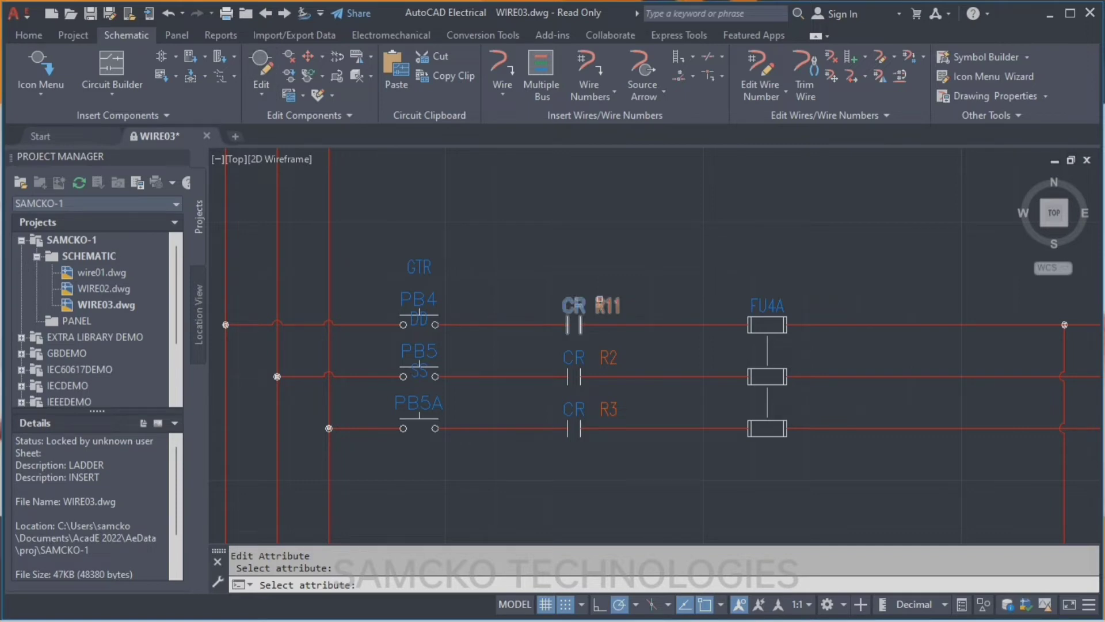
{"action": "key", "text": "Return"}
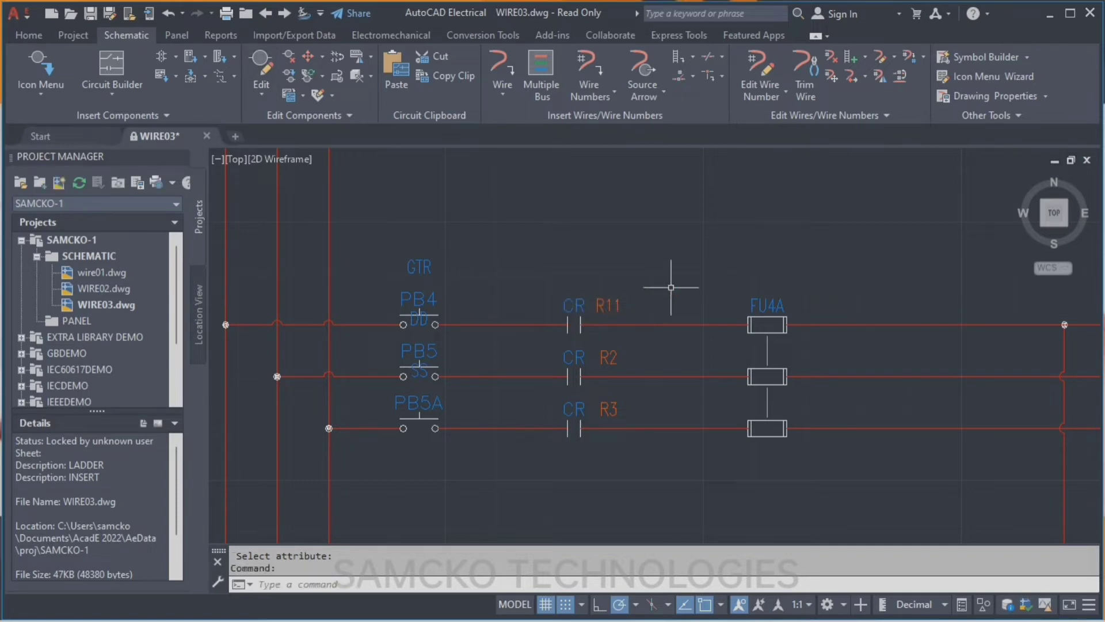
{"action": "right_click", "coordinate": [615, 305]}
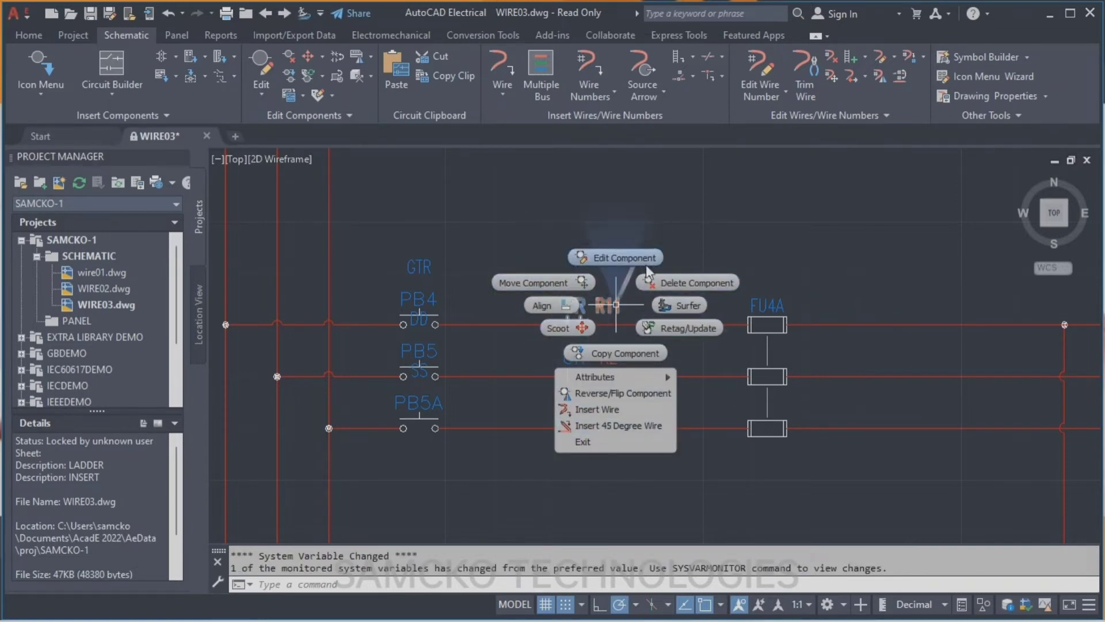
{"action": "mouse_move", "coordinate": [602, 377]}
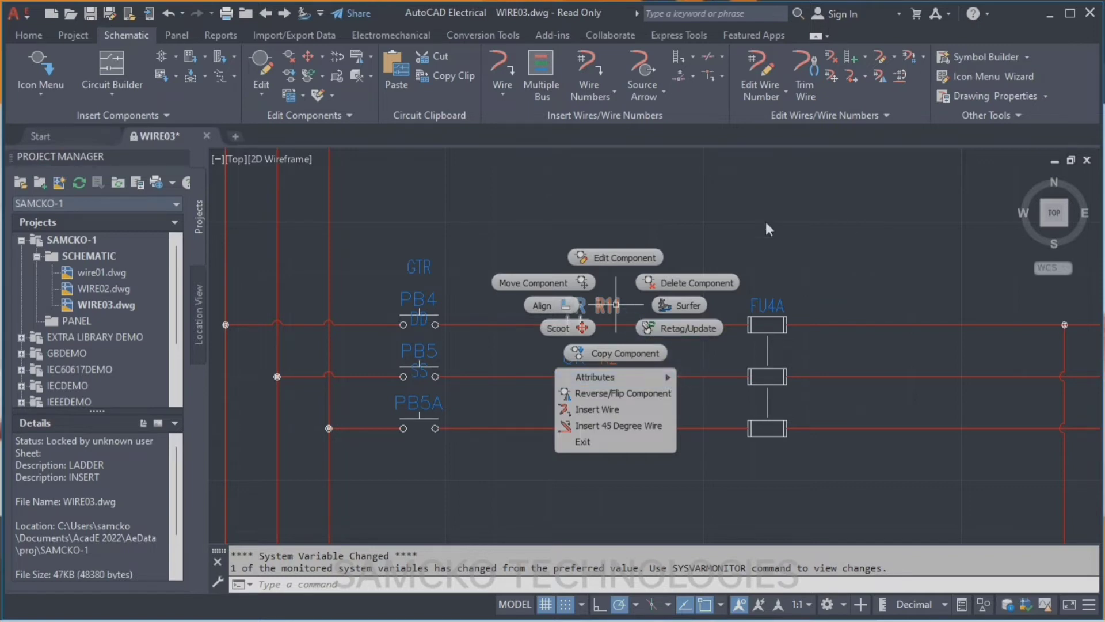
{"action": "key", "text": "Escape"}
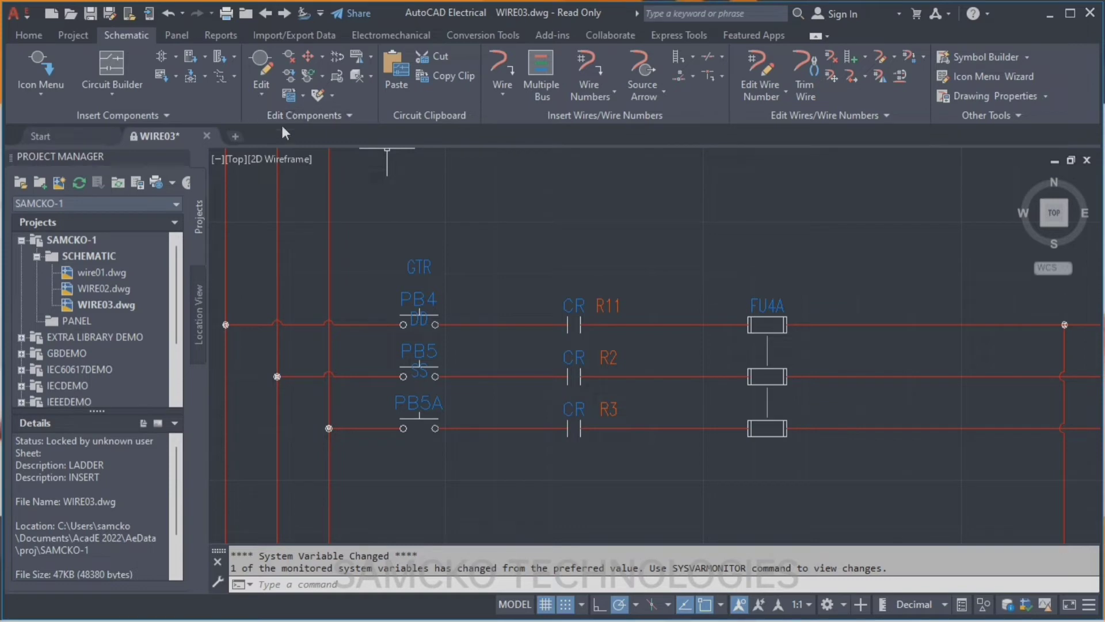
Step: Try to hide the R11 description beside the top contact with Hide Attribute (Single Pick)
{"action": "left_click", "coordinate": [334, 97]}
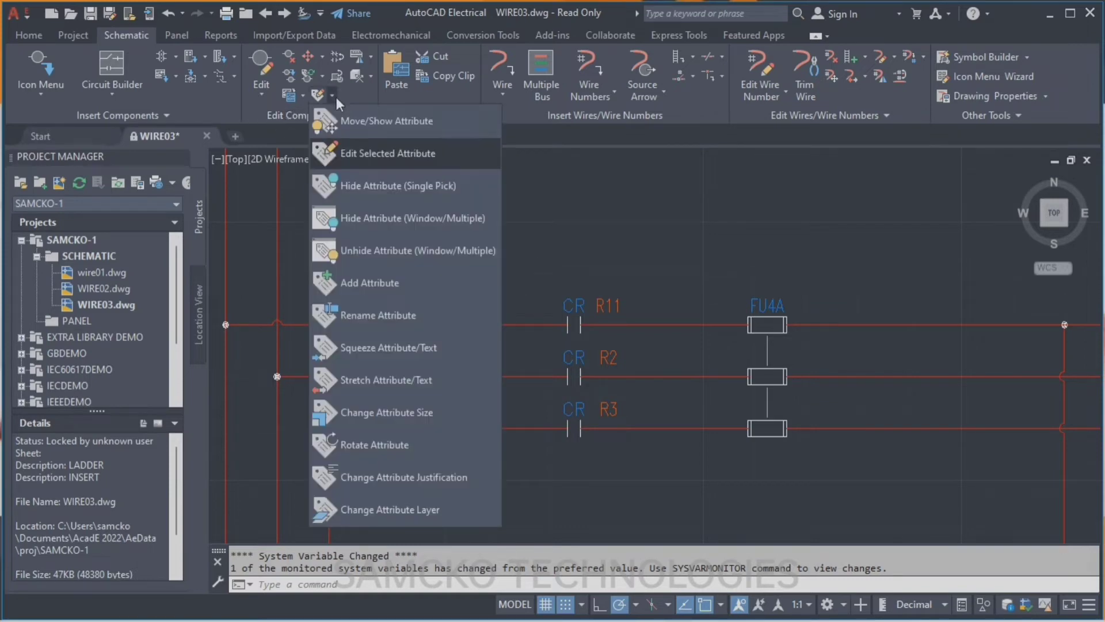
{"action": "left_click", "coordinate": [372, 186]}
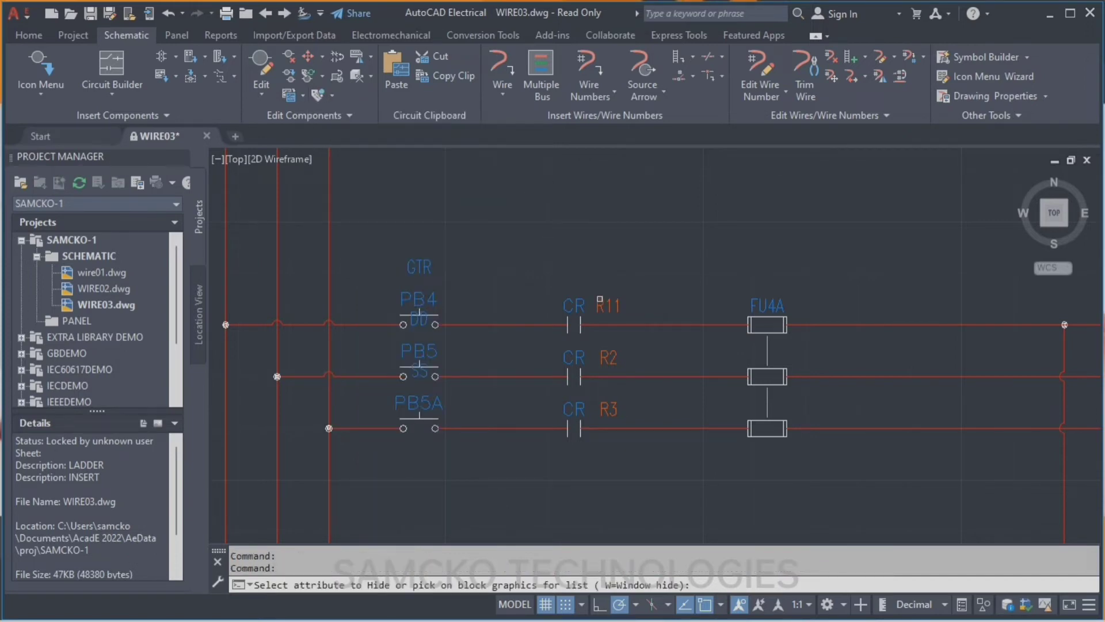
{"action": "left_click", "coordinate": [611, 301]}
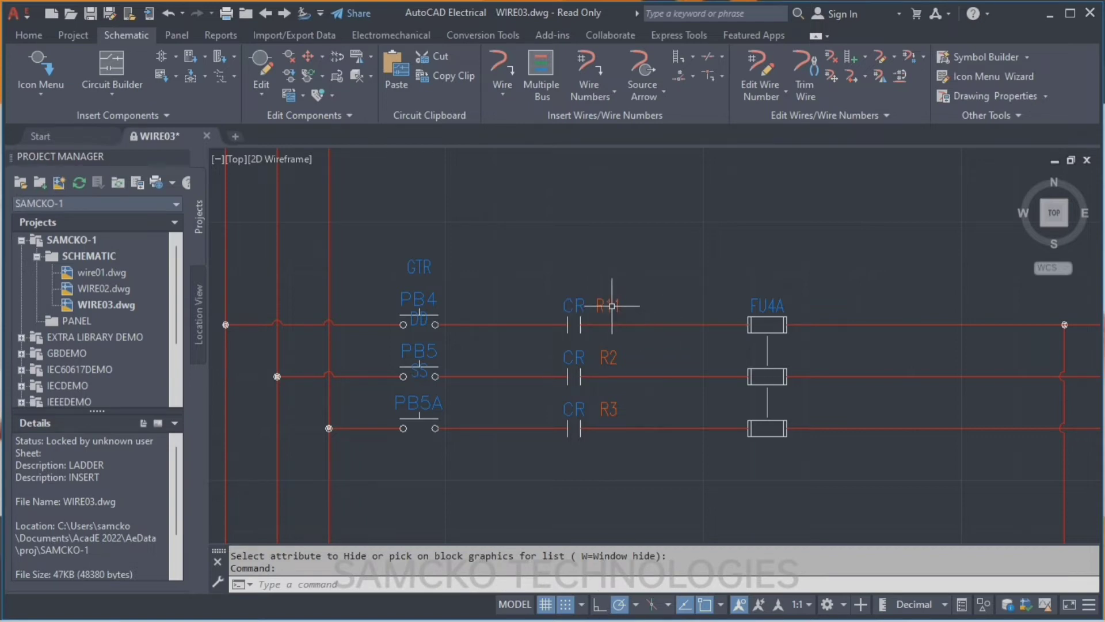
{"action": "left_click", "coordinate": [609, 300]}
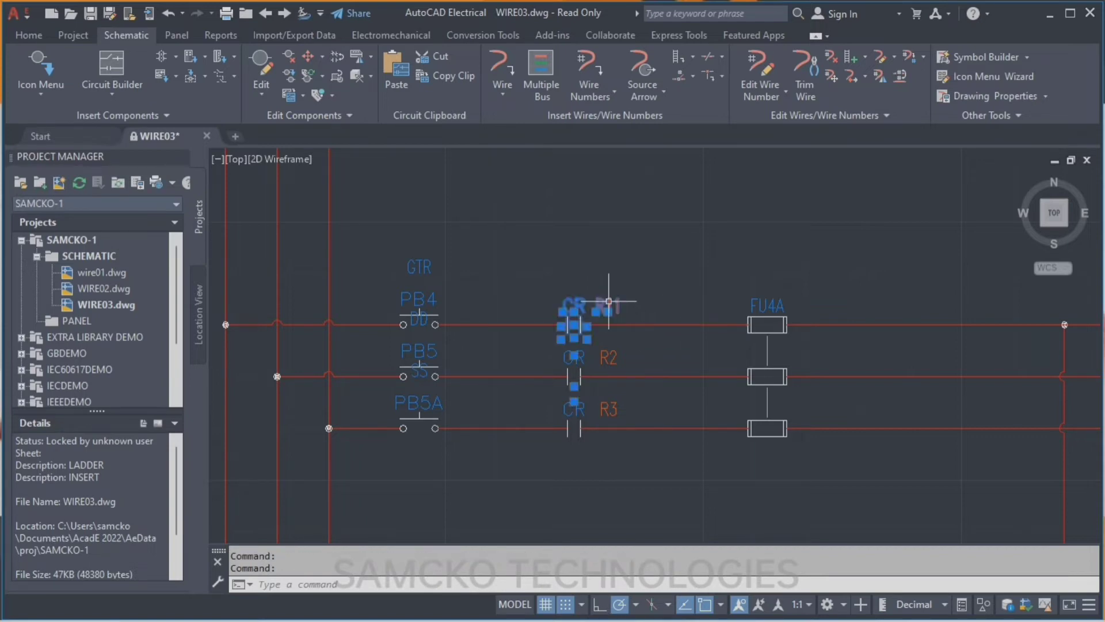
{"action": "key", "text": "Escape"}
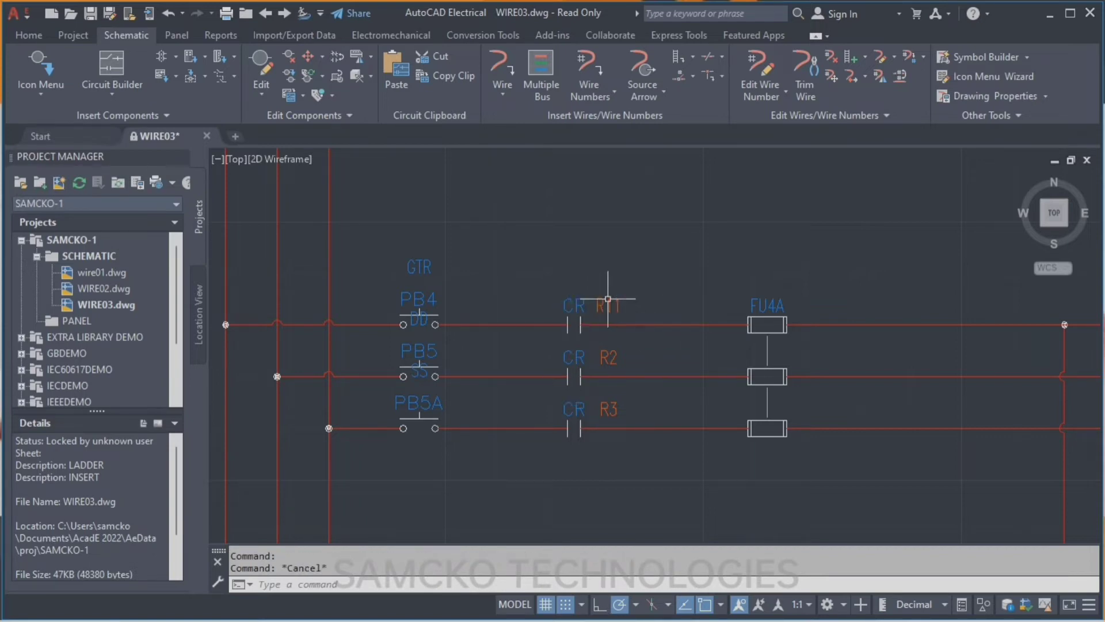
Step: Hide the FU4A tag above the top fuse with Hide Attribute (Single Pick)
{"action": "left_click", "coordinate": [329, 96]}
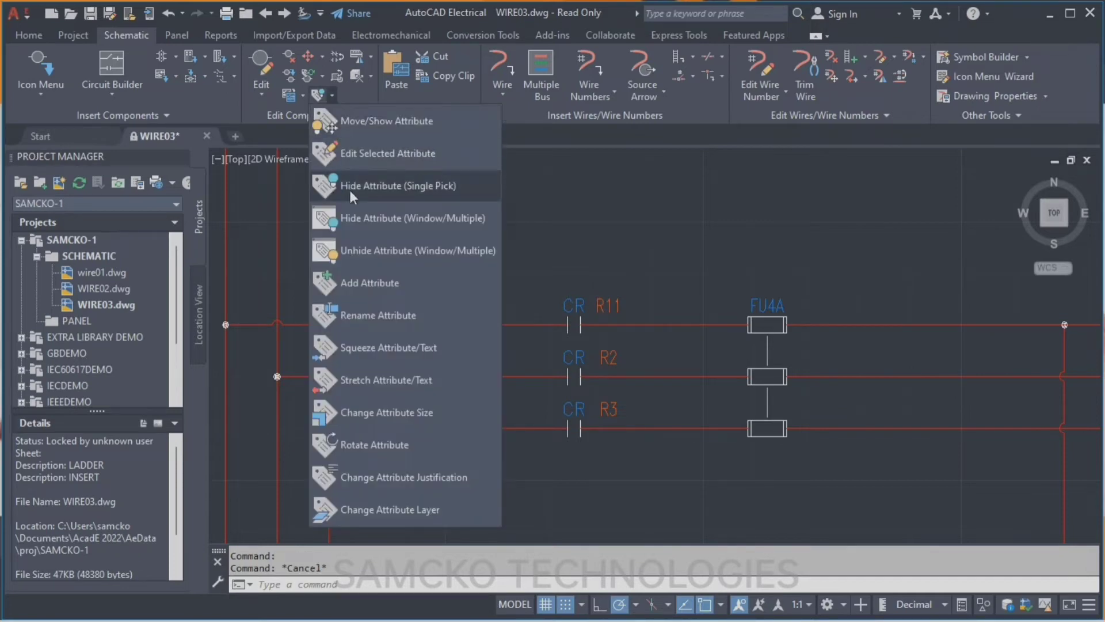
{"action": "left_click", "coordinate": [350, 186]}
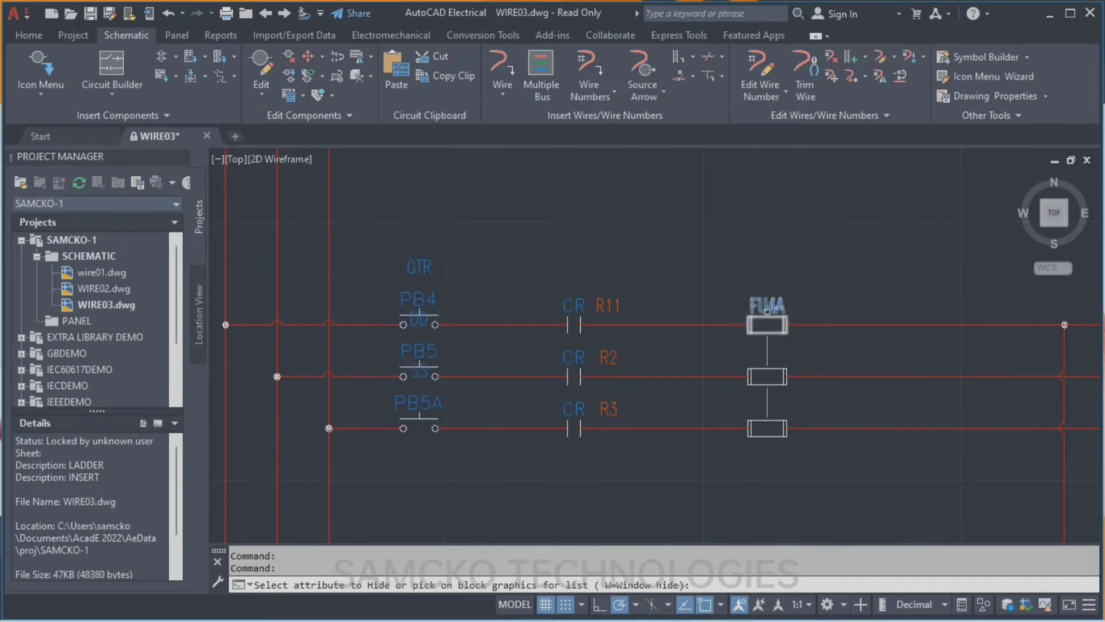
{"action": "scroll", "coordinate": [755, 306], "scroll_direction": "up", "scroll_amount": 5}
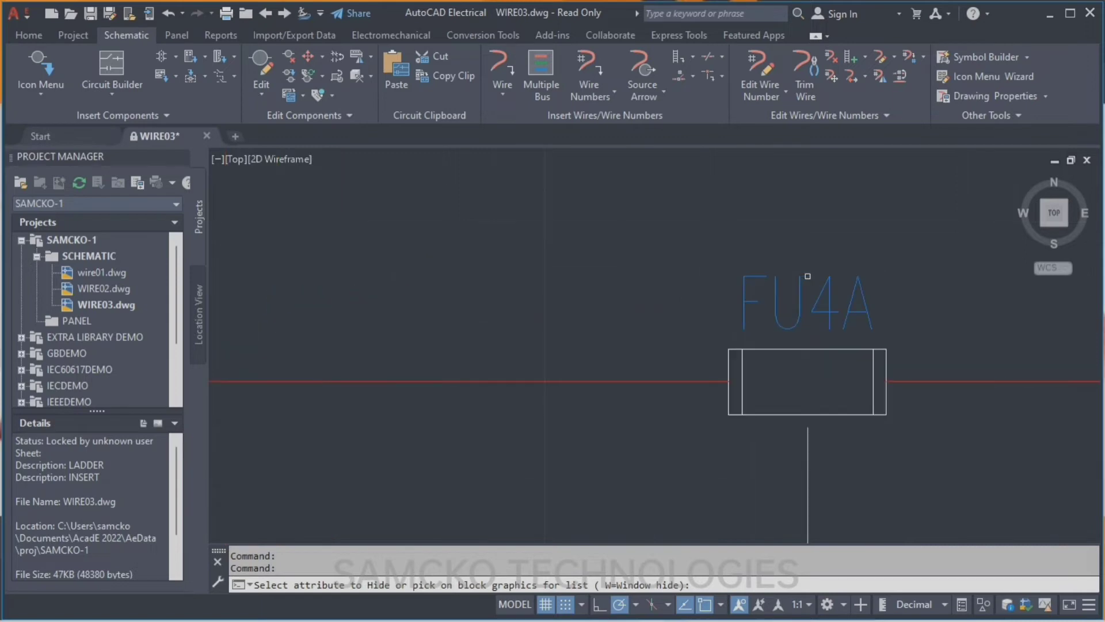
{"action": "left_click", "coordinate": [755, 277]}
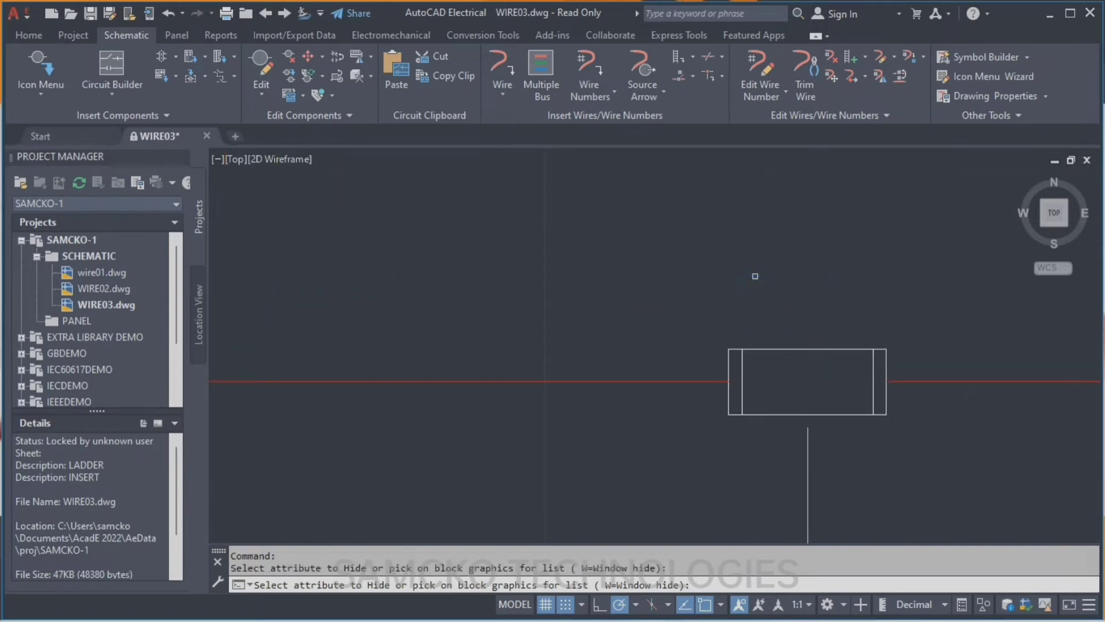
Step: Hide the R11, R2 and R3 descriptions and the CR tags of the three relay contacts
{"action": "scroll", "coordinate": [808, 276], "scroll_direction": "down", "scroll_amount": 5}
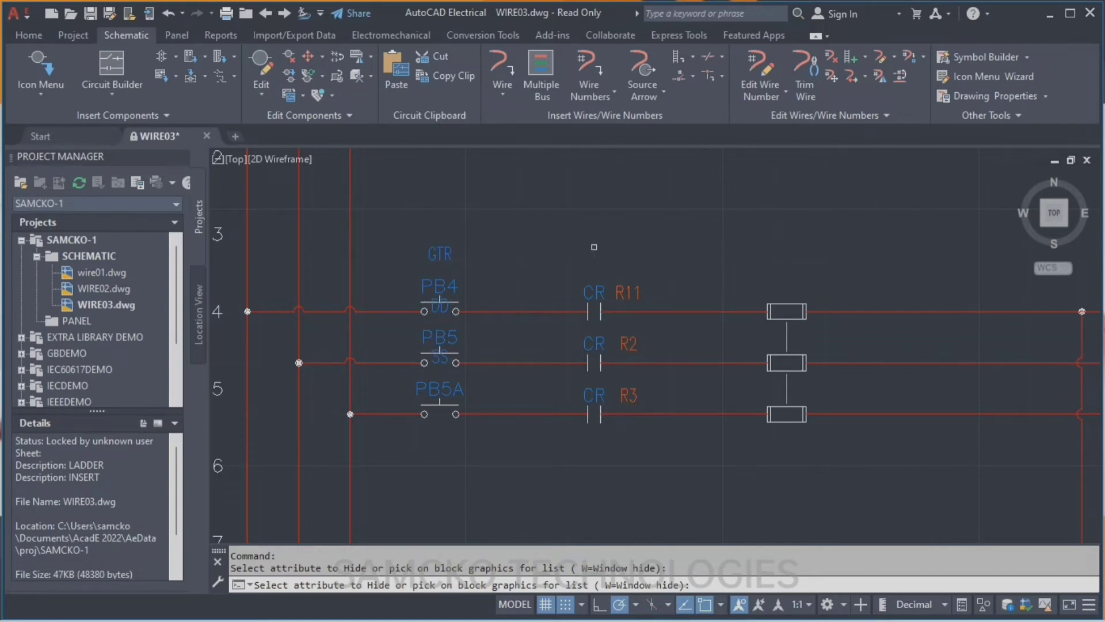
{"action": "left_click", "coordinate": [619, 286]}
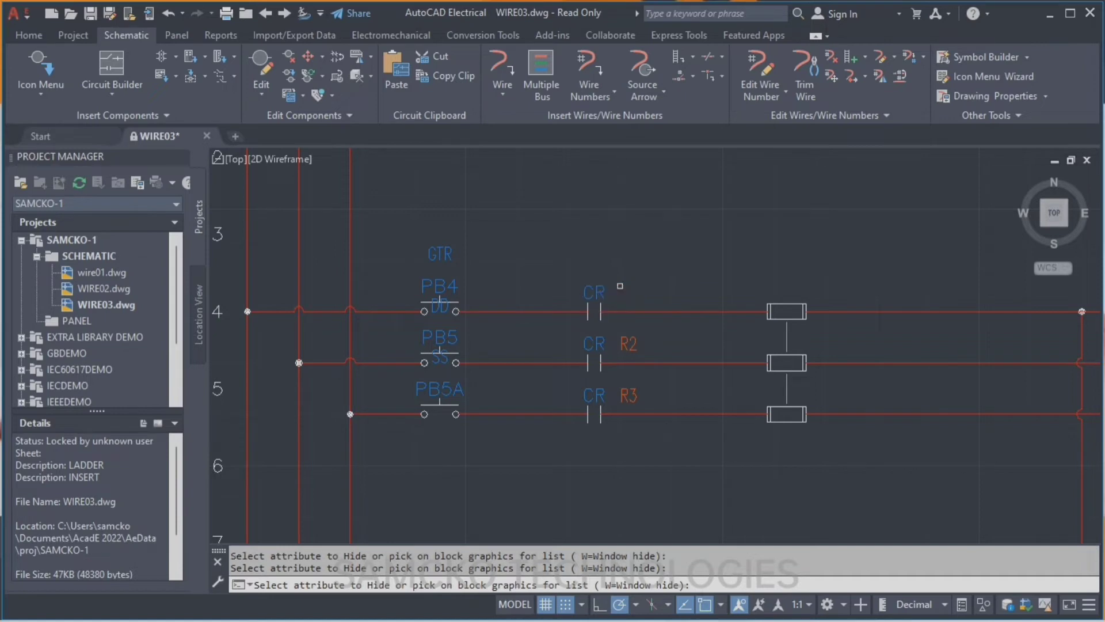
{"action": "left_click", "coordinate": [629, 344]}
{"action": "left_click", "coordinate": [632, 401]}
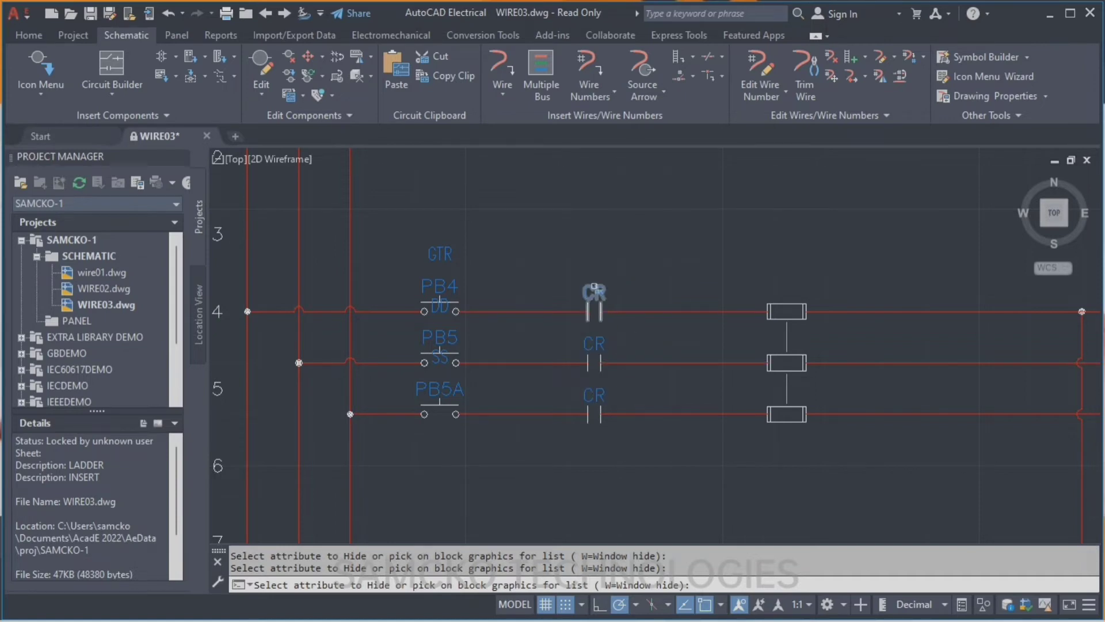
{"action": "left_click", "coordinate": [594, 311]}
{"action": "left_click", "coordinate": [594, 363]}
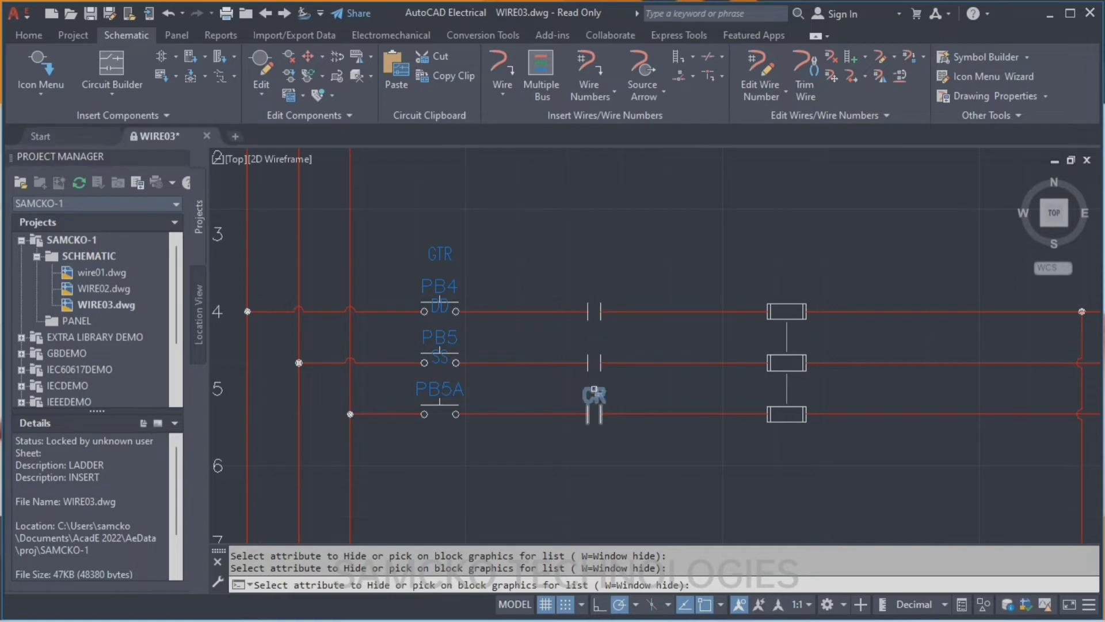
{"action": "left_click", "coordinate": [594, 390]}
Step: Hide the push buttons' GTR, DD and SS texts and their PB4, PB5 and PB5A tags
{"action": "left_click", "coordinate": [439, 260]}
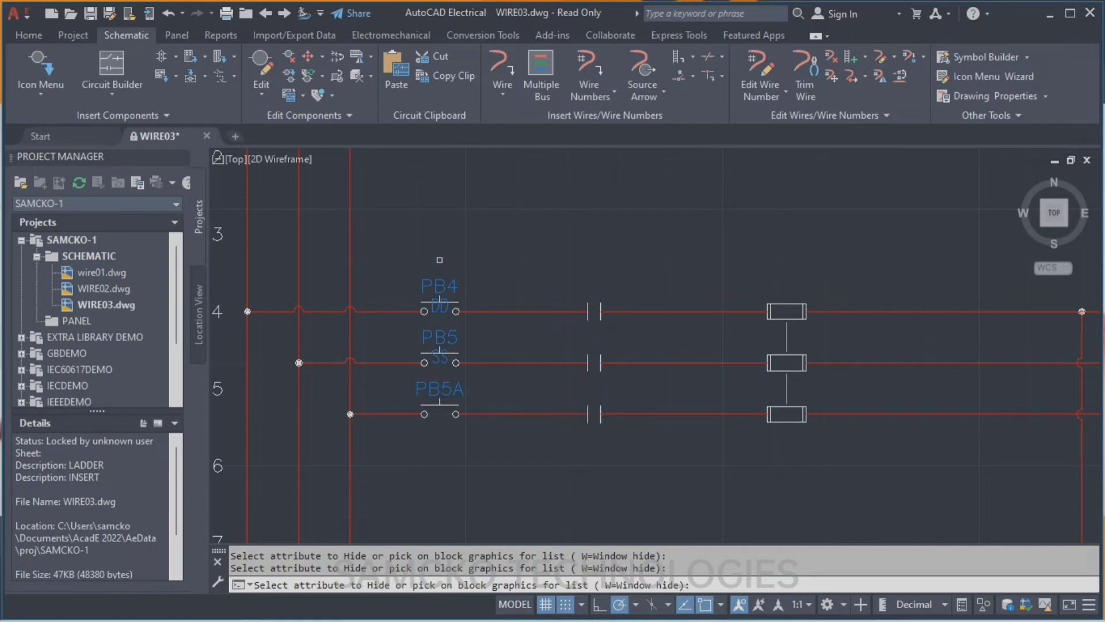
{"action": "left_click", "coordinate": [452, 286]}
{"action": "left_click", "coordinate": [439, 308]}
{"action": "left_click", "coordinate": [439, 337]}
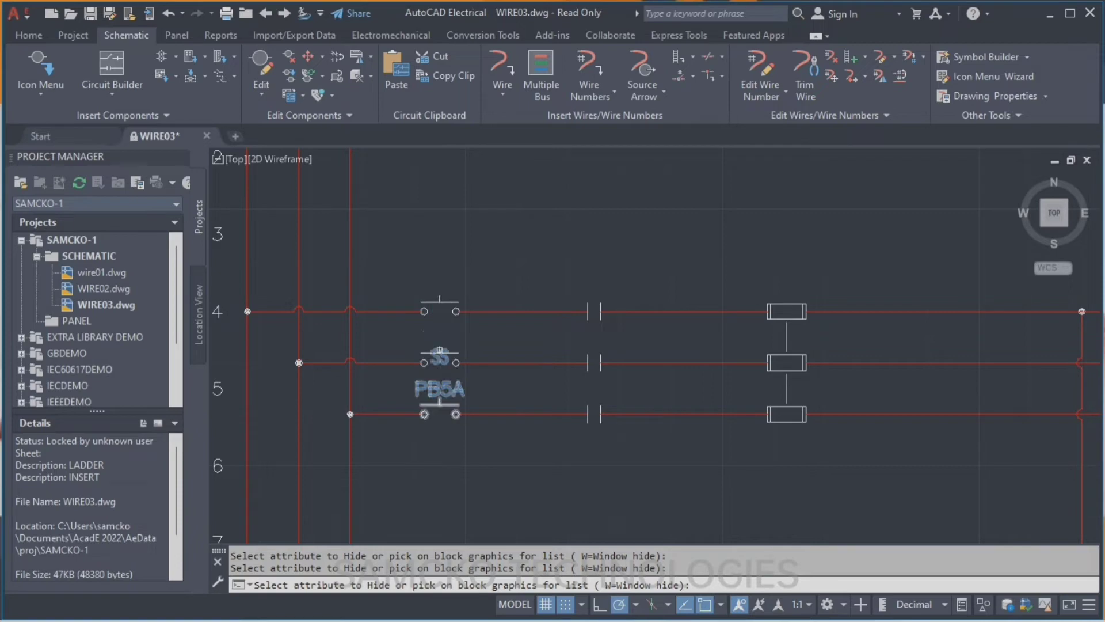
{"action": "left_click", "coordinate": [440, 360]}
{"action": "left_click", "coordinate": [452, 388]}
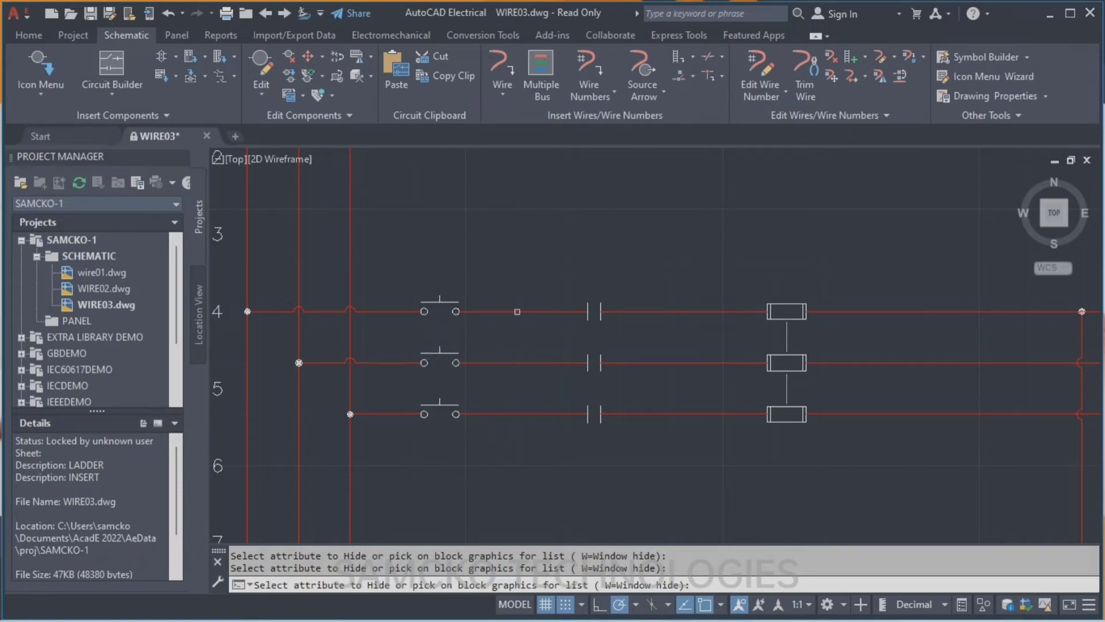
Step: Undo the hiding of the attributes and the R11 description edit
{"action": "key", "text": "ctrl+z"}
{"action": "key", "text": "ctrl+z"}
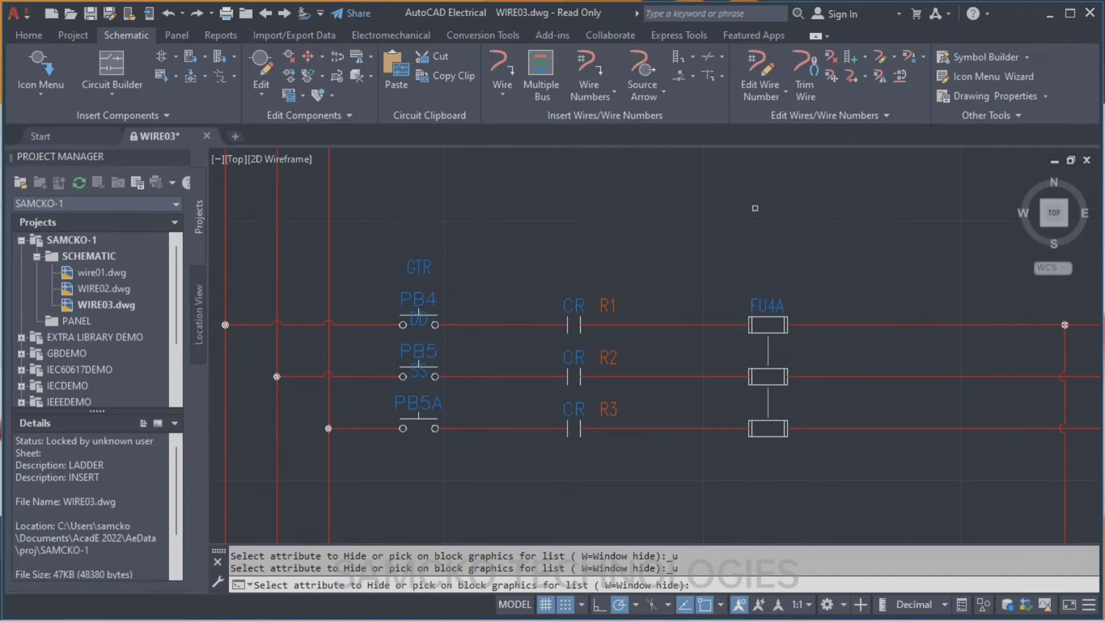
{"action": "left_click", "coordinate": [334, 96]}
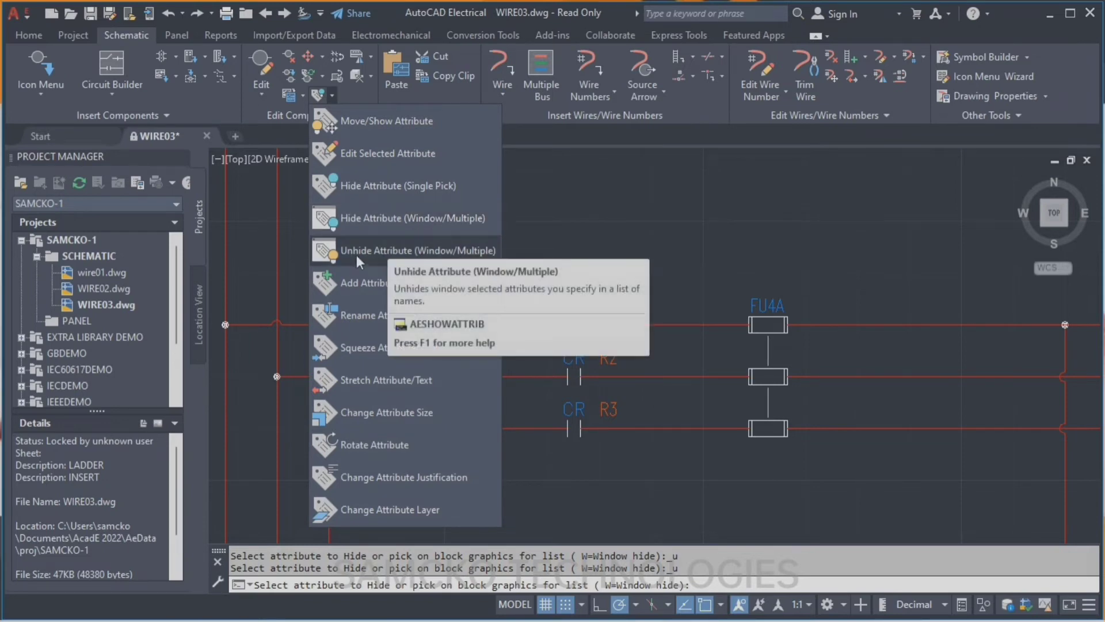
{"action": "left_click", "coordinate": [381, 284]}
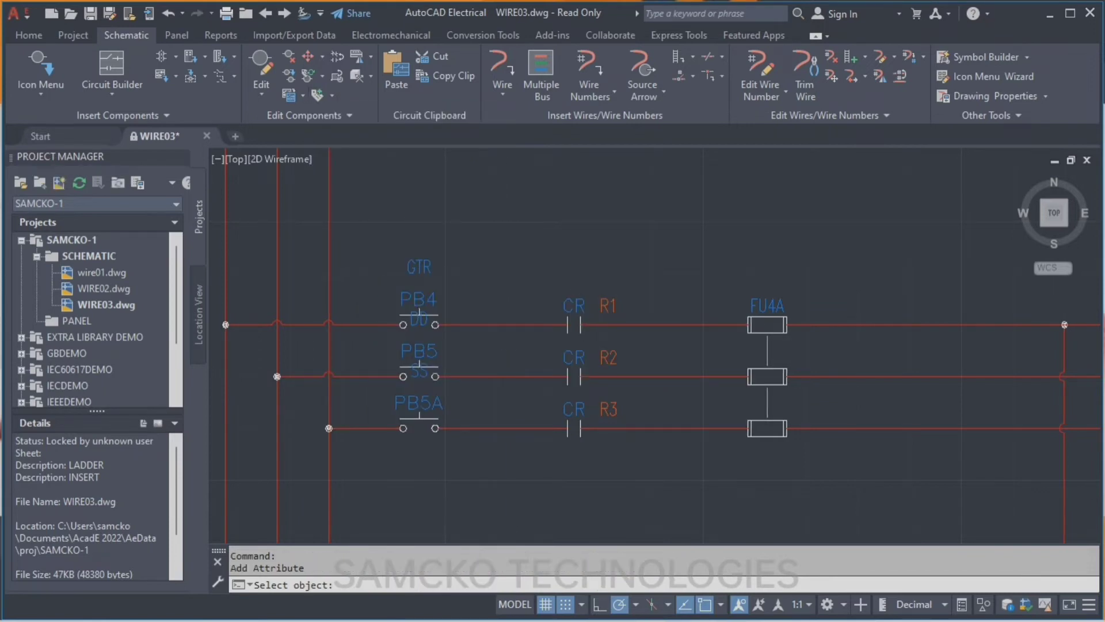
{"action": "left_click", "coordinate": [580, 308]}
{"action": "left_click", "coordinate": [585, 307]}
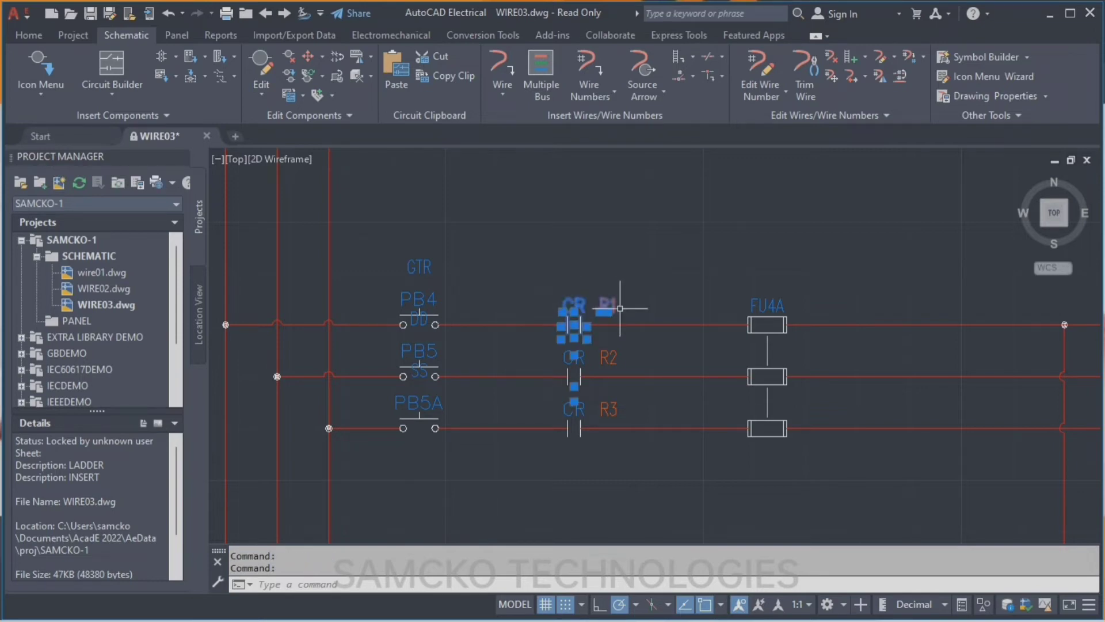
{"action": "key", "text": "Escape"}
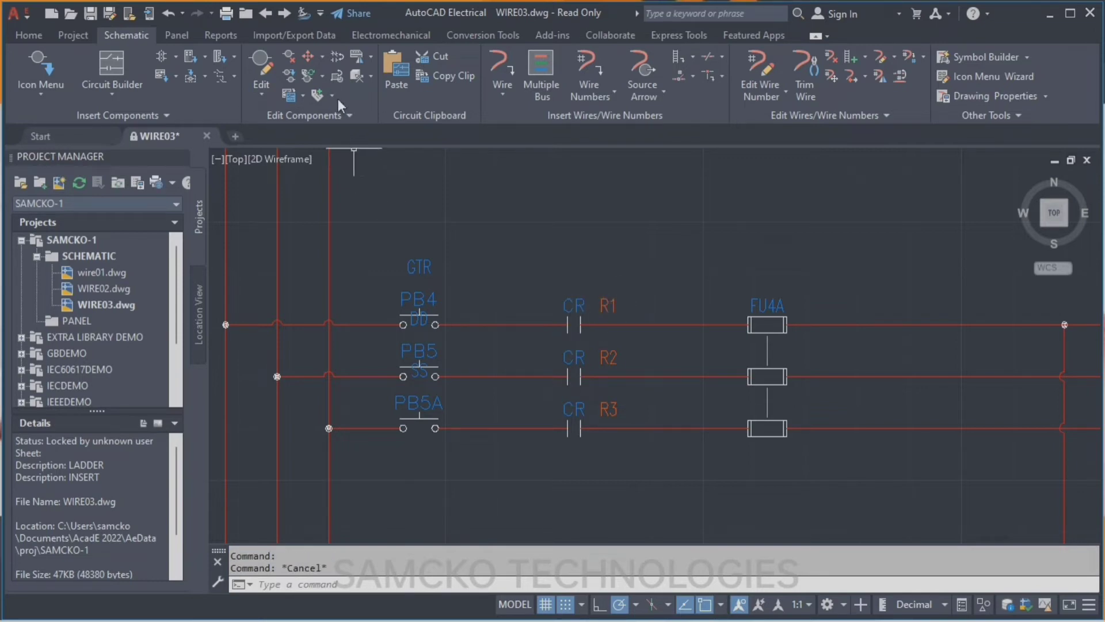
Step: Squeeze the GTR text and the PB4 tag of the top push button in repeated increments with Squeeze Attribute/Text
{"action": "left_click", "coordinate": [333, 95]}
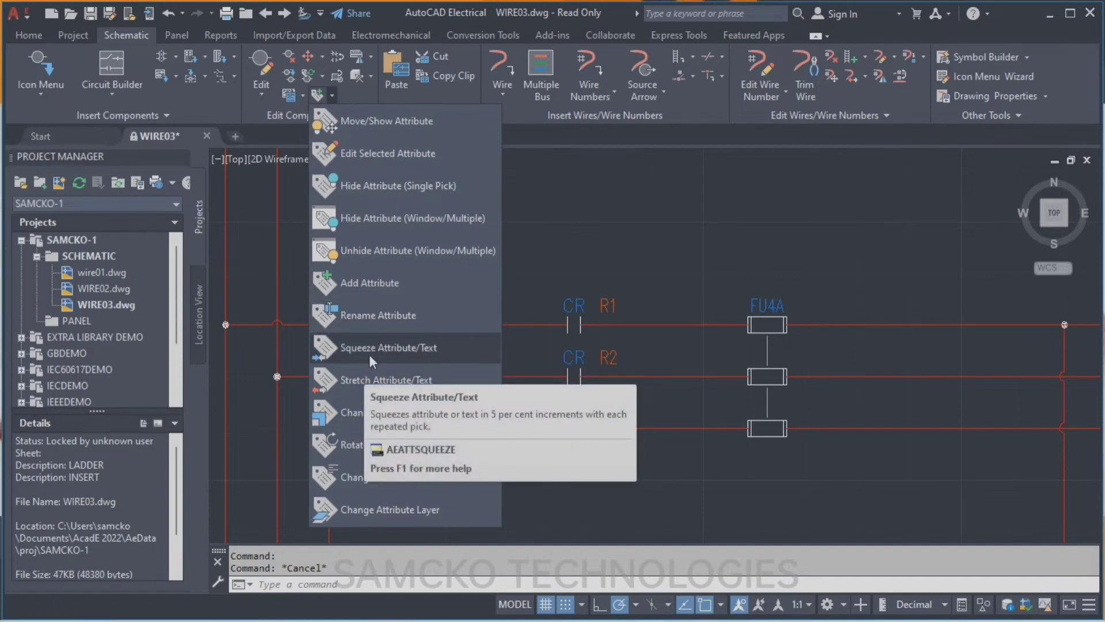
{"action": "left_click", "coordinate": [392, 349]}
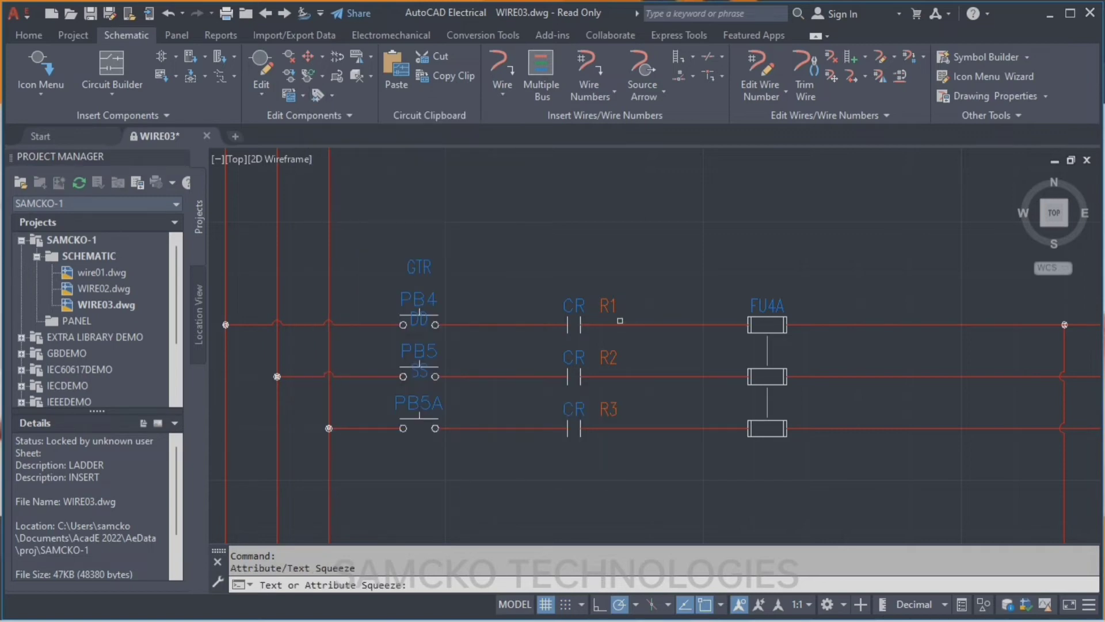
{"action": "scroll", "coordinate": [427, 270], "scroll_direction": "up", "scroll_amount": 1}
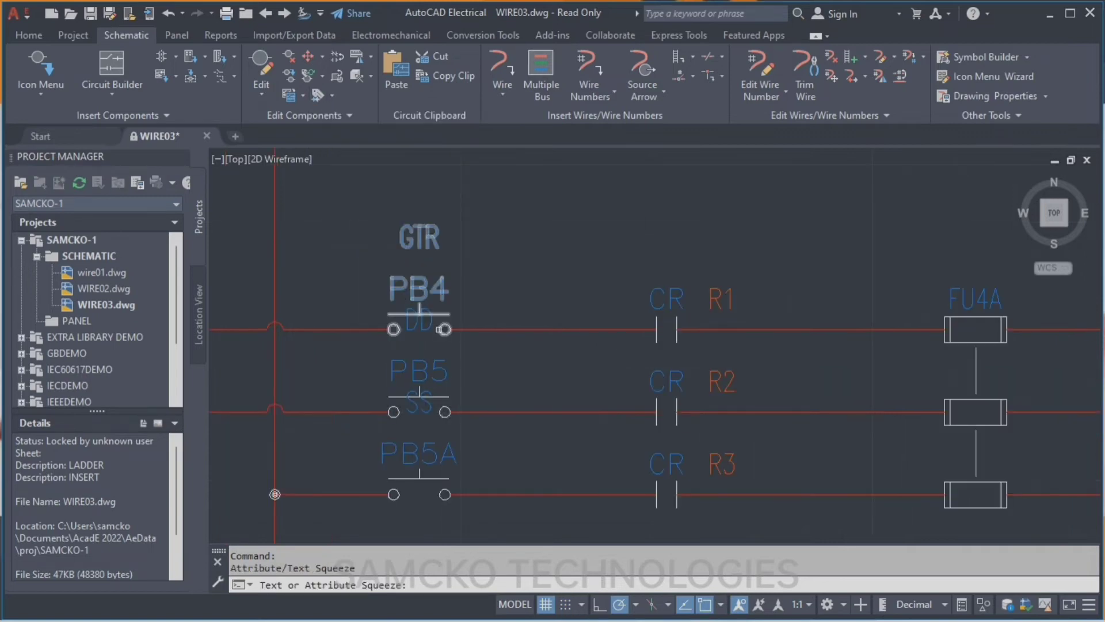
{"action": "scroll", "coordinate": [426, 274], "scroll_direction": "down", "scroll_amount": 1}
{"action": "left_click", "coordinate": [426, 274]}
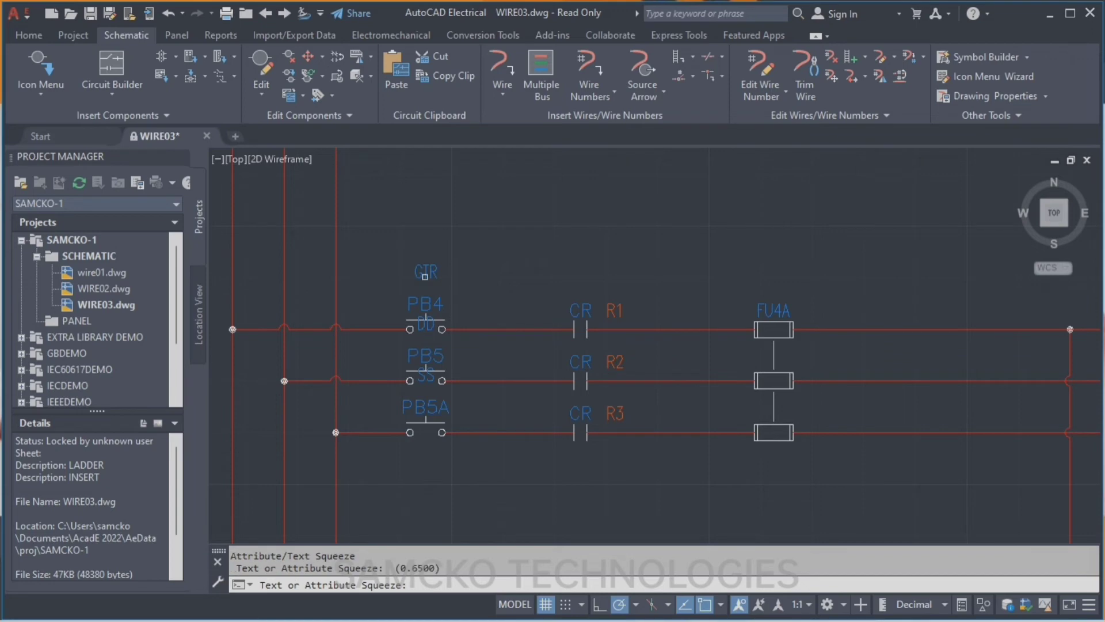
{"action": "left_click", "coordinate": [428, 273]}
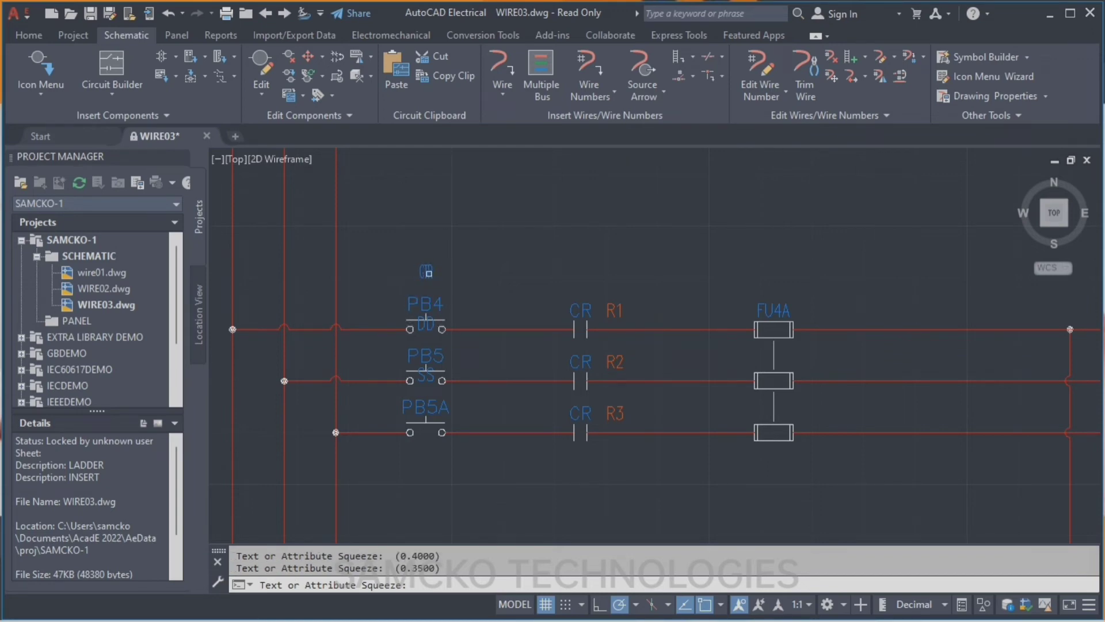
{"action": "left_click", "coordinate": [426, 272]}
{"action": "left_click", "coordinate": [429, 303]}
{"action": "left_click", "coordinate": [429, 303]}
{"action": "left_click", "coordinate": [428, 302]}
{"action": "key", "text": "Return"}
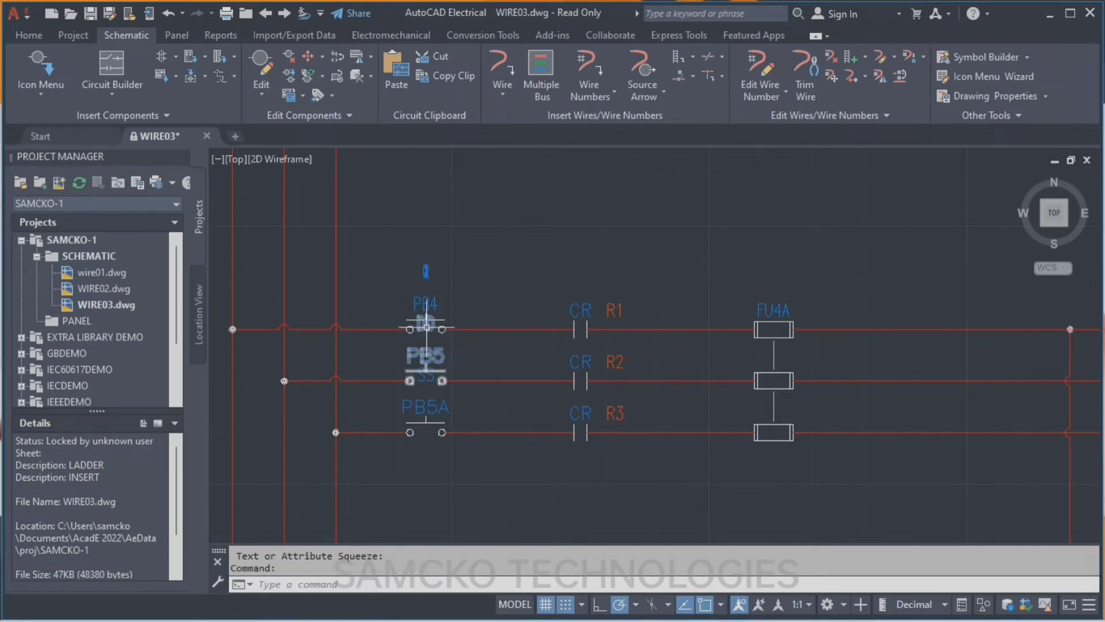
{"action": "double_click", "coordinate": [427, 310]}
{"action": "key", "text": "Escape"}
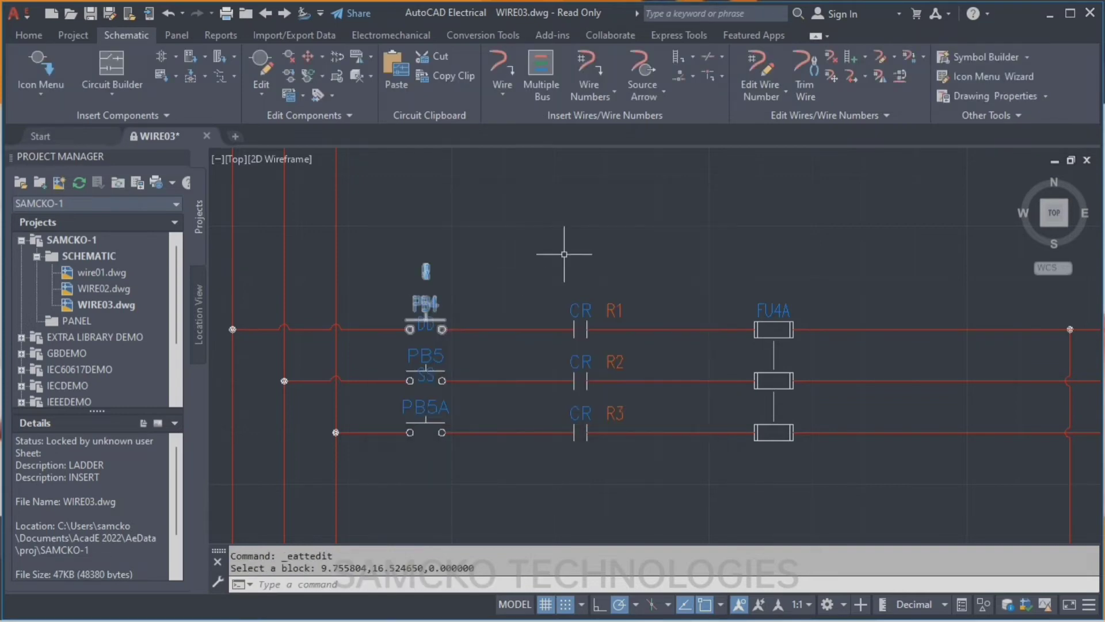
Step: Stretch the GTR text above the top push button in repeated increments to a width factor of 0.7
{"action": "left_click", "coordinate": [330, 93]}
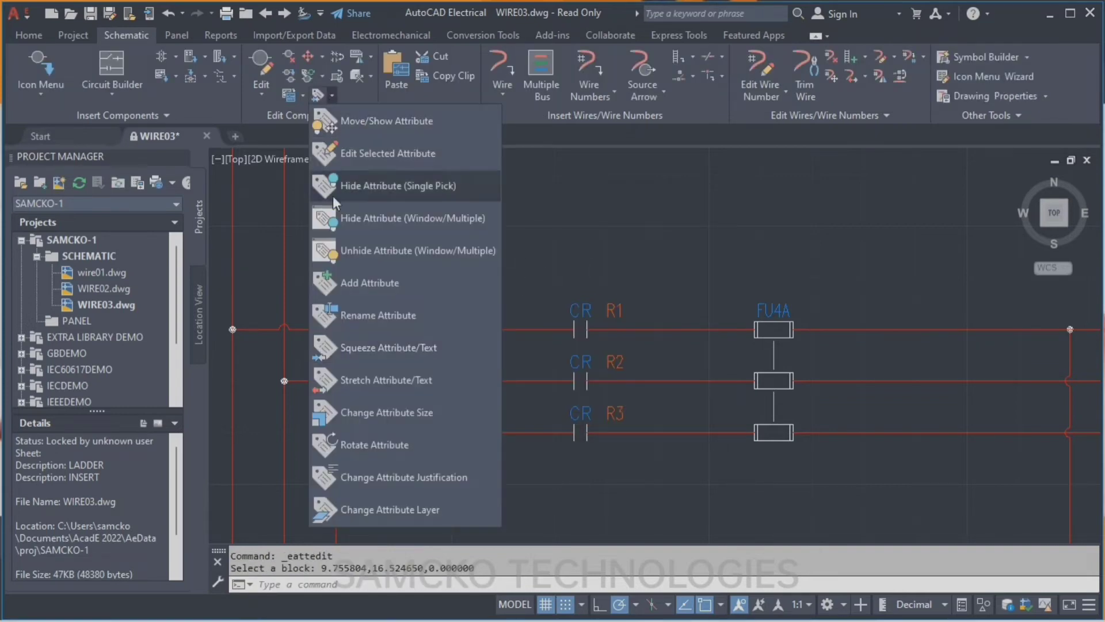
{"action": "left_click", "coordinate": [362, 377]}
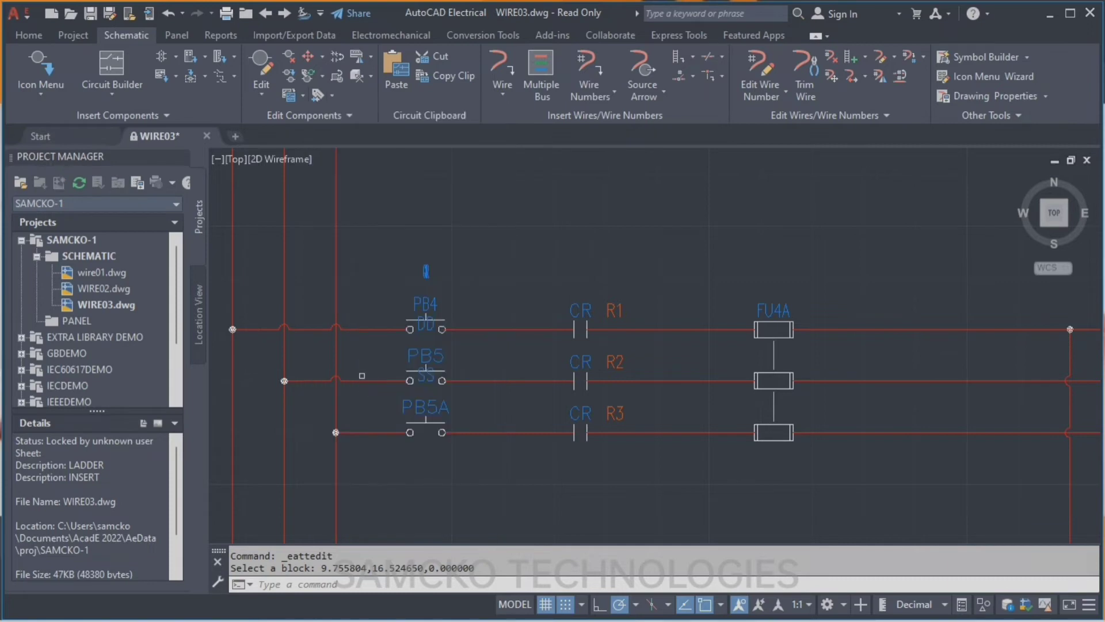
{"action": "left_click", "coordinate": [426, 271]}
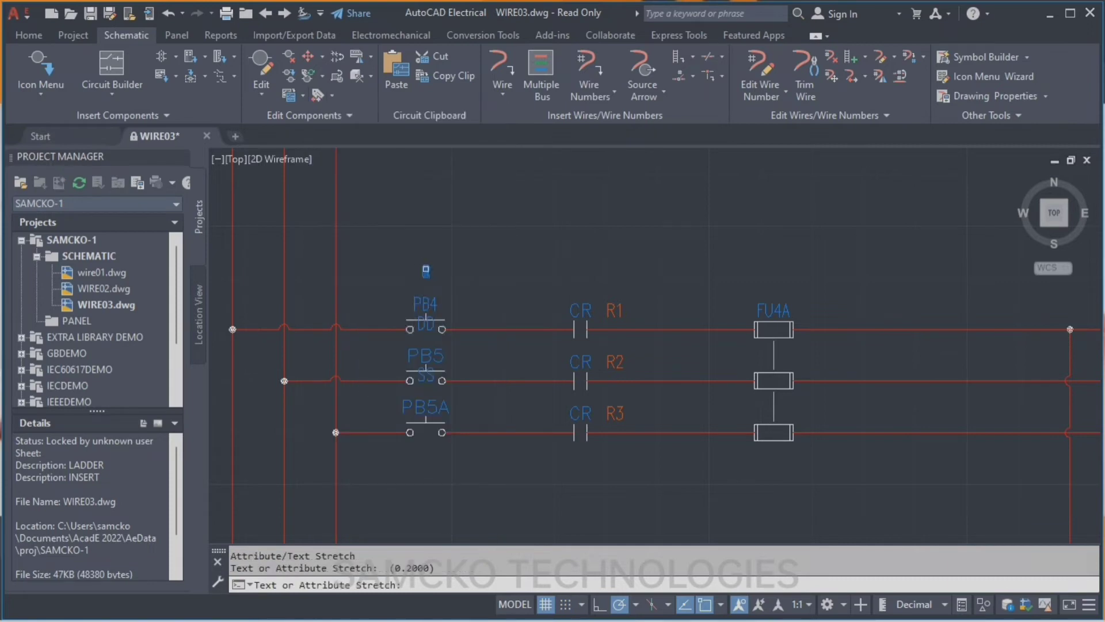
{"action": "left_click", "coordinate": [426, 271]}
{"action": "left_click", "coordinate": [426, 271]}
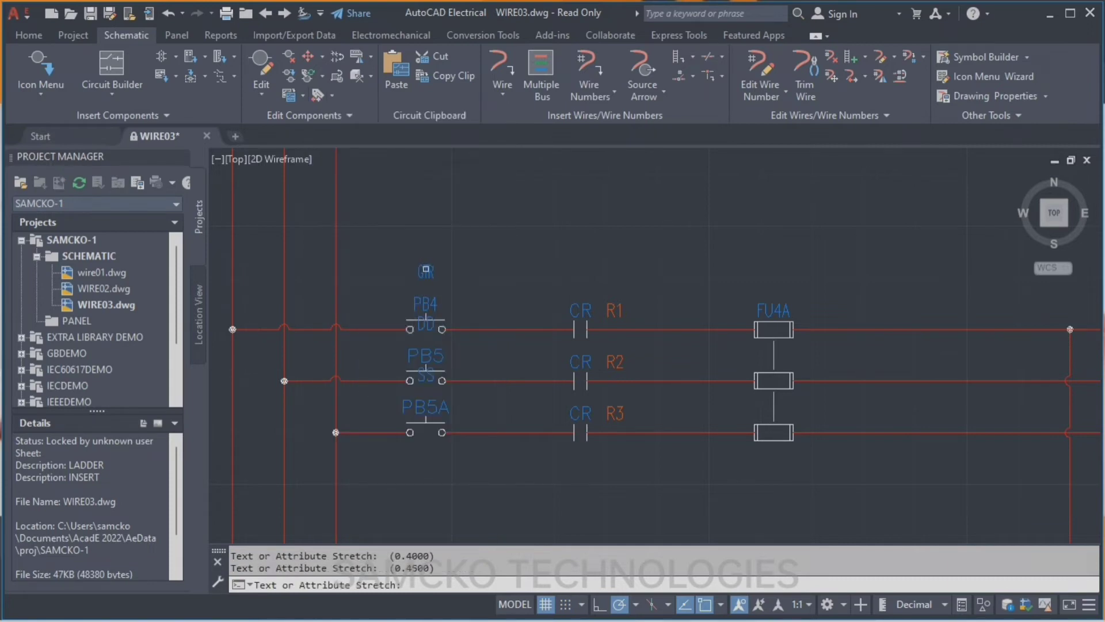
{"action": "left_click", "coordinate": [426, 270]}
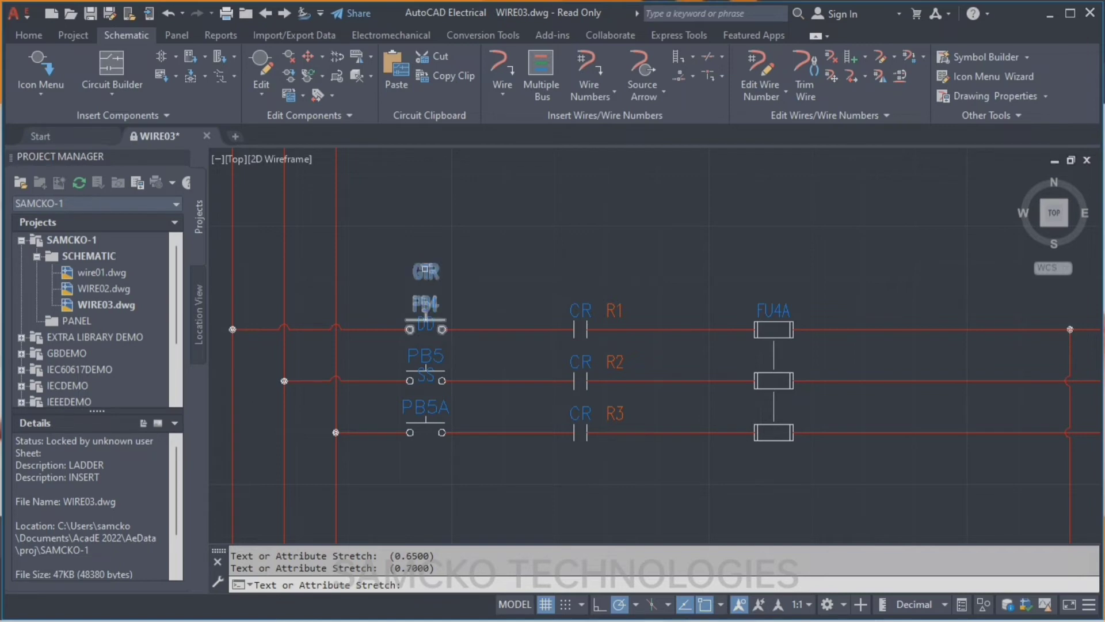
Step: Change the attribute size to 0.1 with width 1.0 for the push buttons' texts and their PB4, PB5 and PB5A tags
{"action": "left_click", "coordinate": [333, 94]}
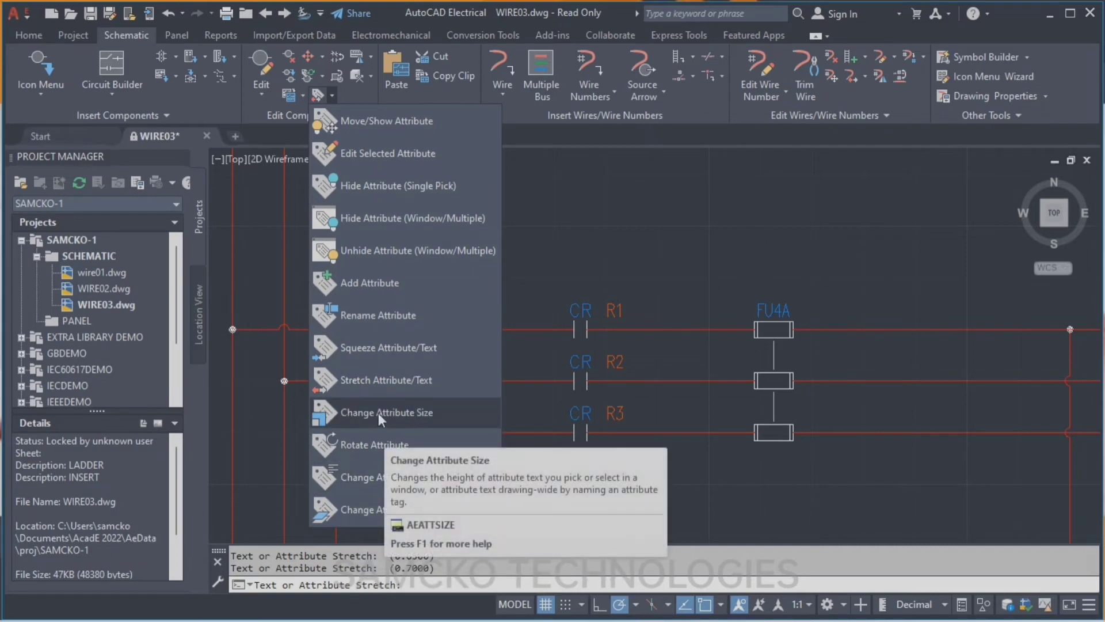
{"action": "left_click", "coordinate": [362, 411]}
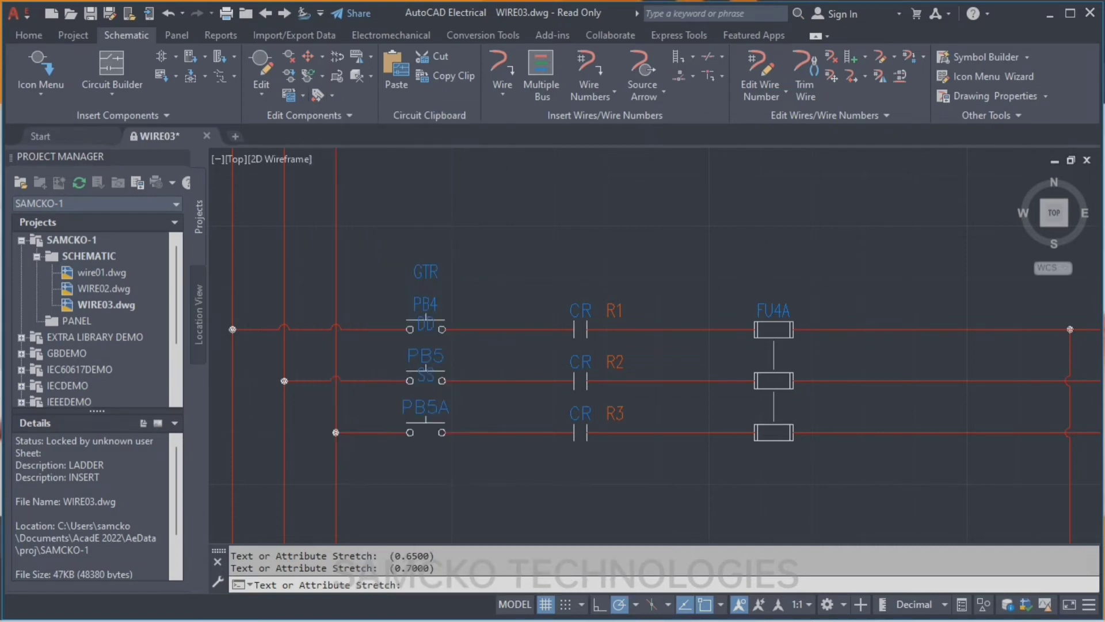
{"action": "left_click_drag", "start_coordinate": [527, 245], "coordinate": [694, 247]}
{"action": "left_click_drag", "start_coordinate": [668, 294], "coordinate": [662, 294]}
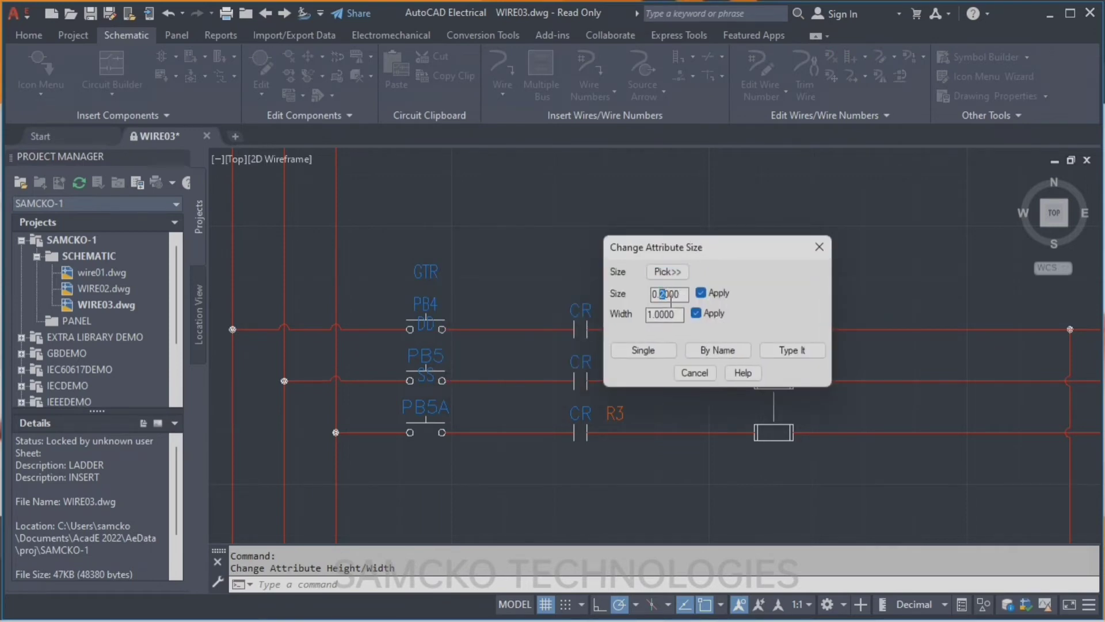
{"action": "type", "text": "1"}
{"action": "left_click", "coordinate": [656, 354]}
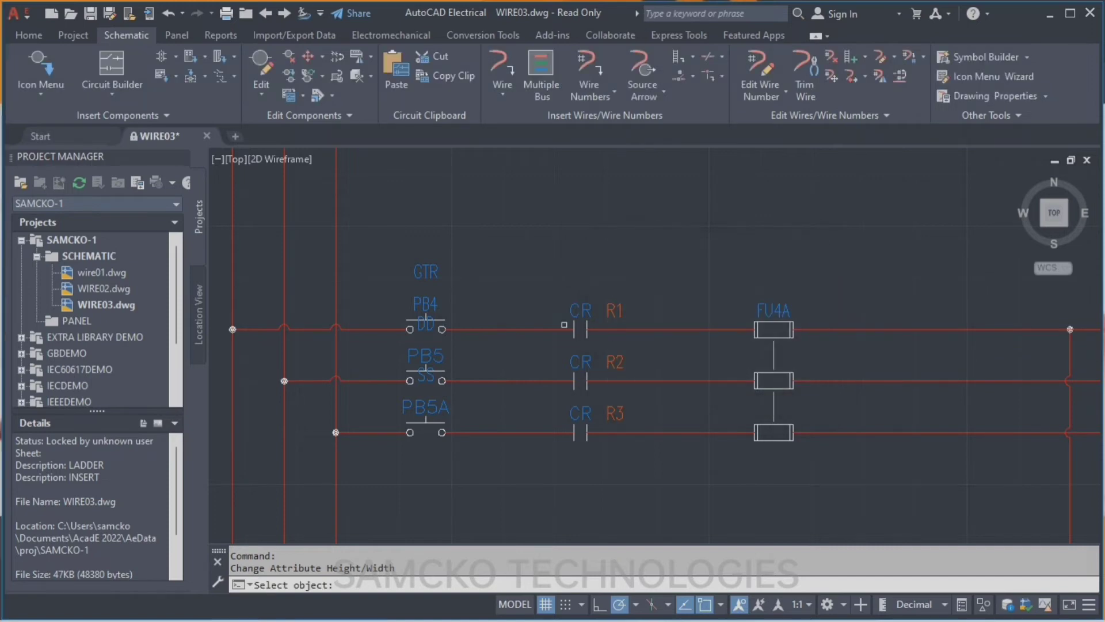
{"action": "left_click", "coordinate": [440, 277]}
{"action": "left_click", "coordinate": [424, 304]}
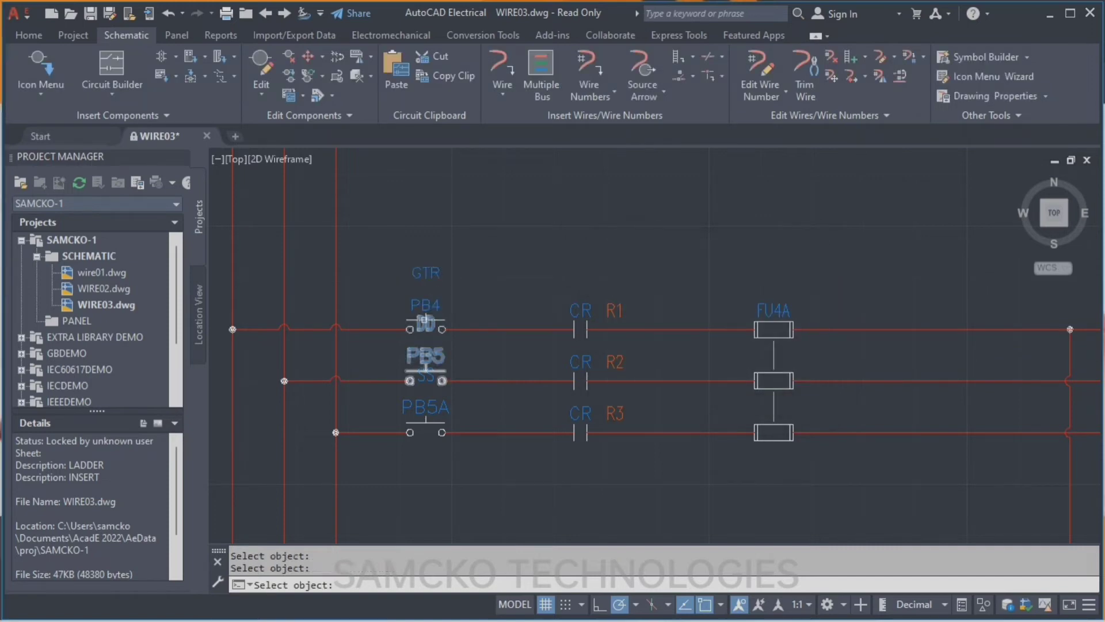
{"action": "left_click", "coordinate": [426, 355]}
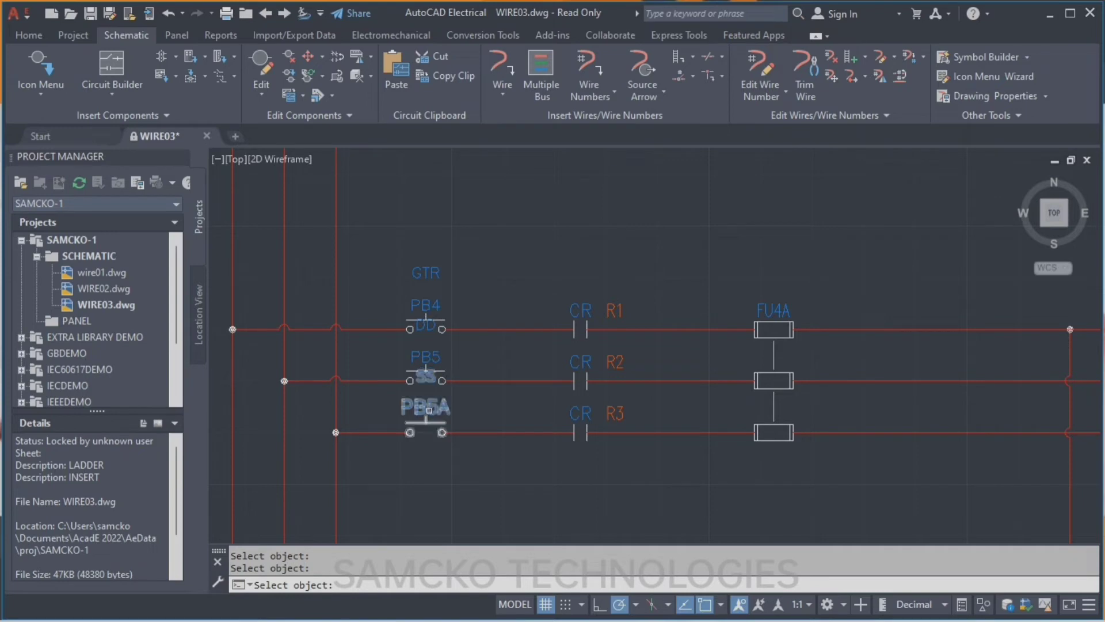
{"action": "left_click", "coordinate": [426, 408]}
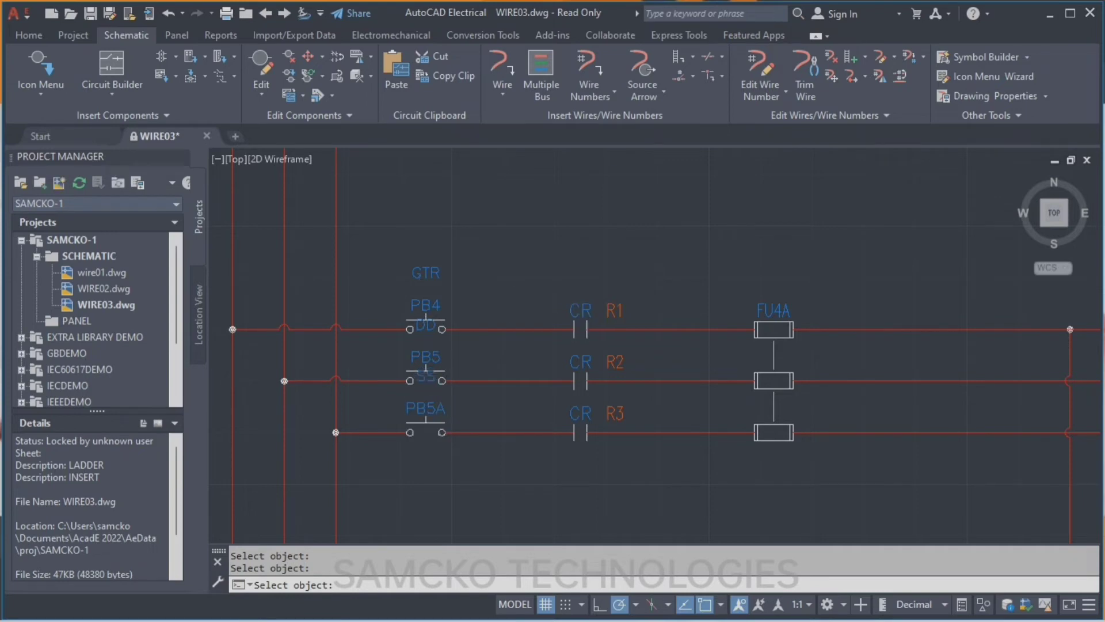
{"action": "key", "text": "Return"}
{"action": "left_click", "coordinate": [585, 363]}
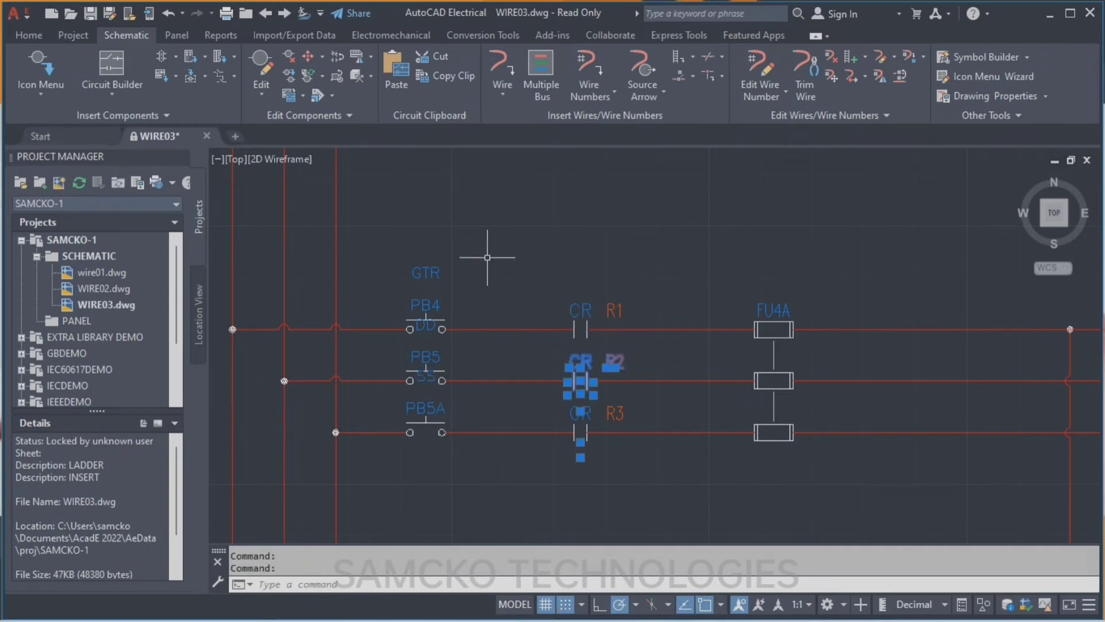
{"action": "key", "text": "Escape"}
Step: Apply attribute width 0.5 at size 0.1 to the GTR, PB4, DD and PB5 attributes, and undo the last change on PB5
{"action": "key", "text": "Return"}
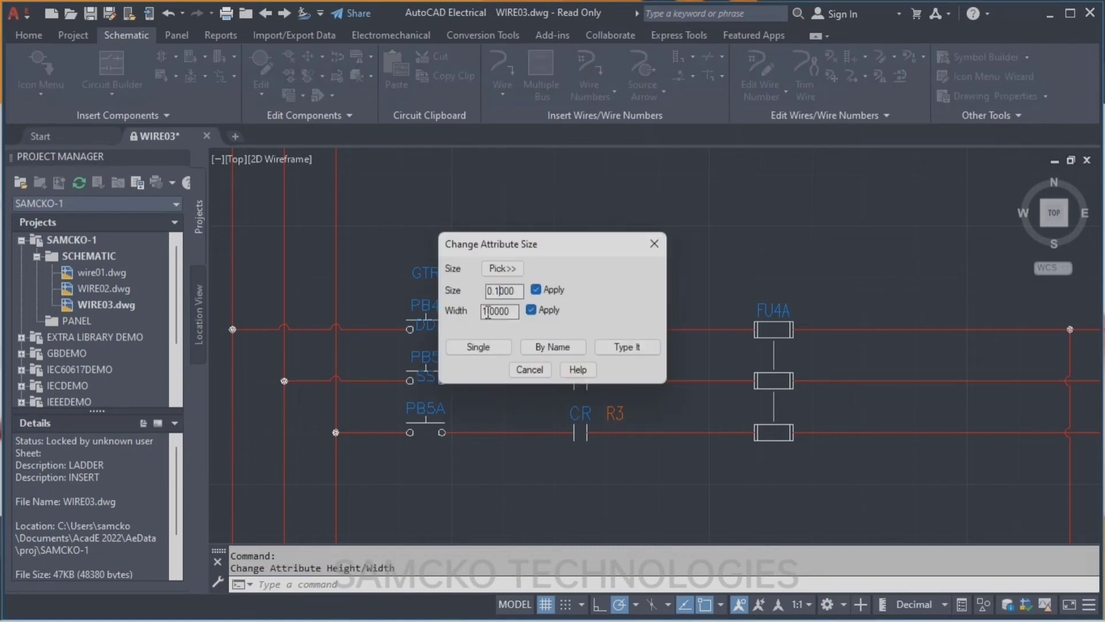
{"action": "left_click_drag", "start_coordinate": [495, 311], "coordinate": [489, 311]}
{"action": "type", "text": "0.5"}
{"action": "left_click", "coordinate": [480, 347]}
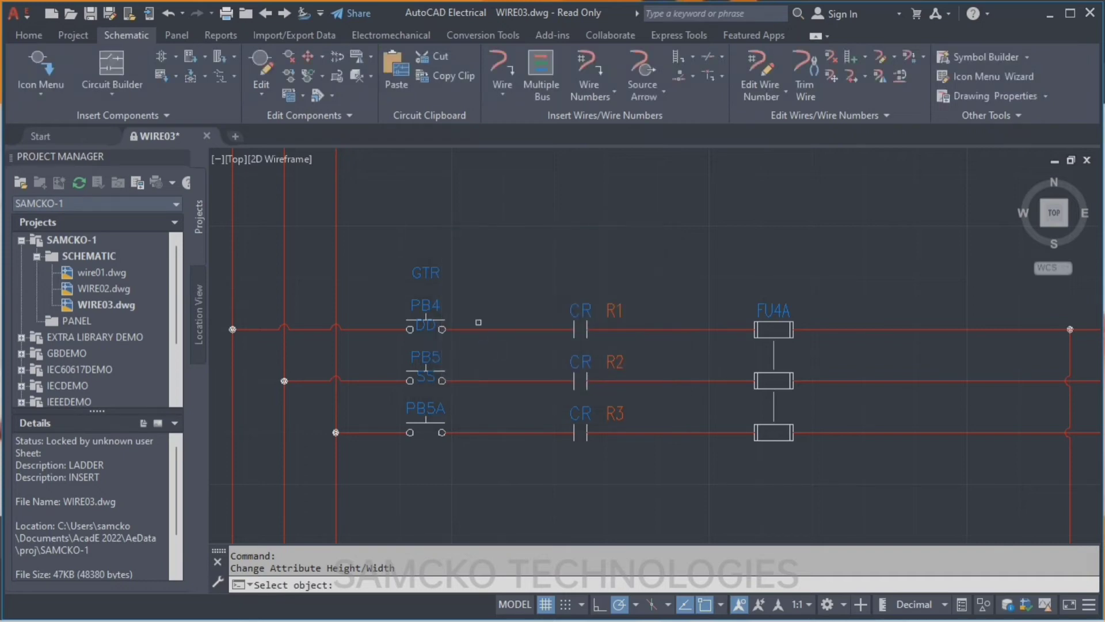
{"action": "left_click", "coordinate": [436, 273]}
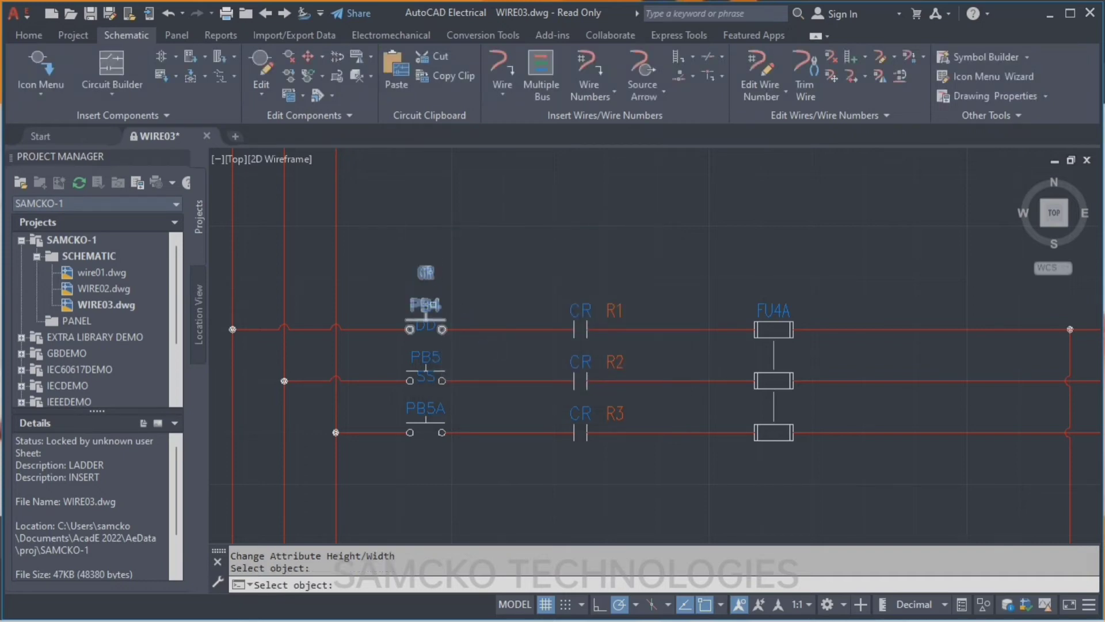
{"action": "left_click", "coordinate": [434, 295]}
{"action": "left_click", "coordinate": [428, 358]}
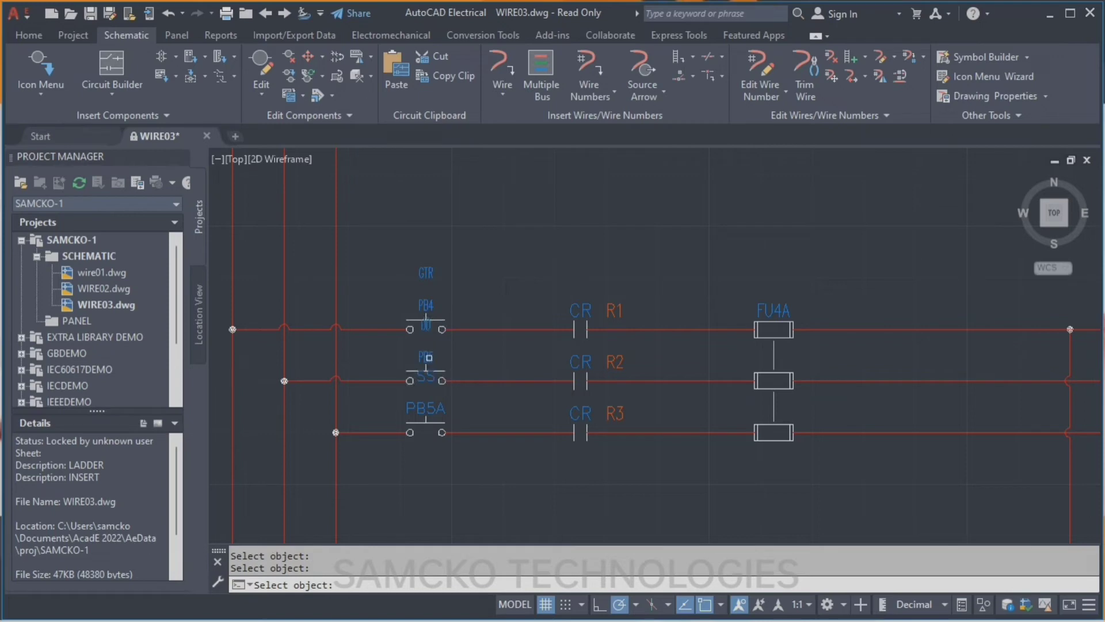
{"action": "key", "text": "Return"}
{"action": "left_click", "coordinate": [426, 409]}
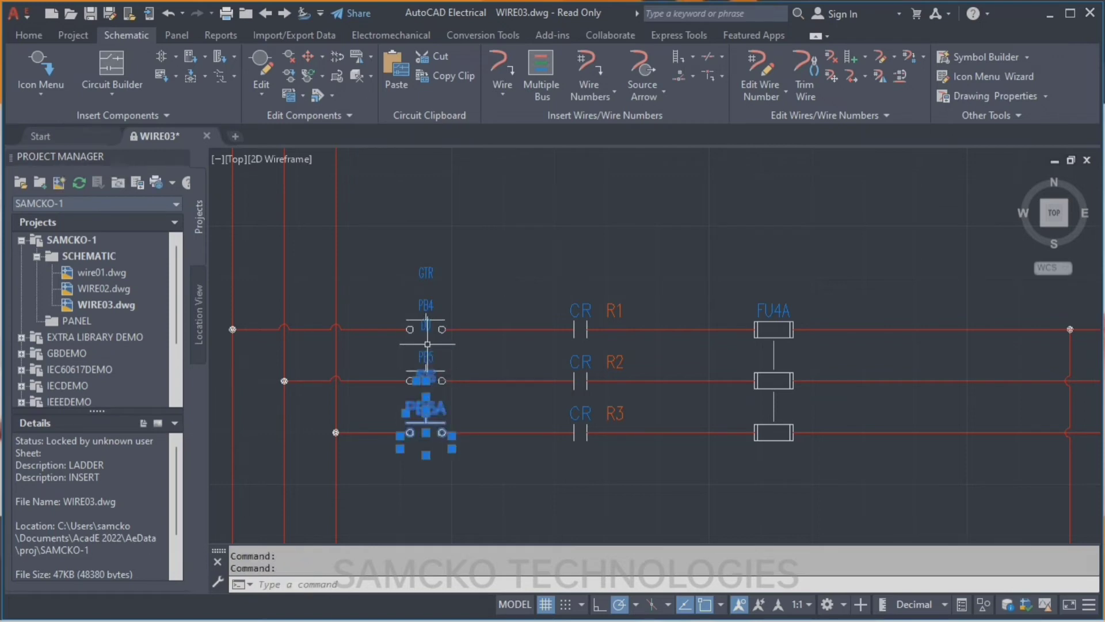
{"action": "key", "text": "ctrl+z"}
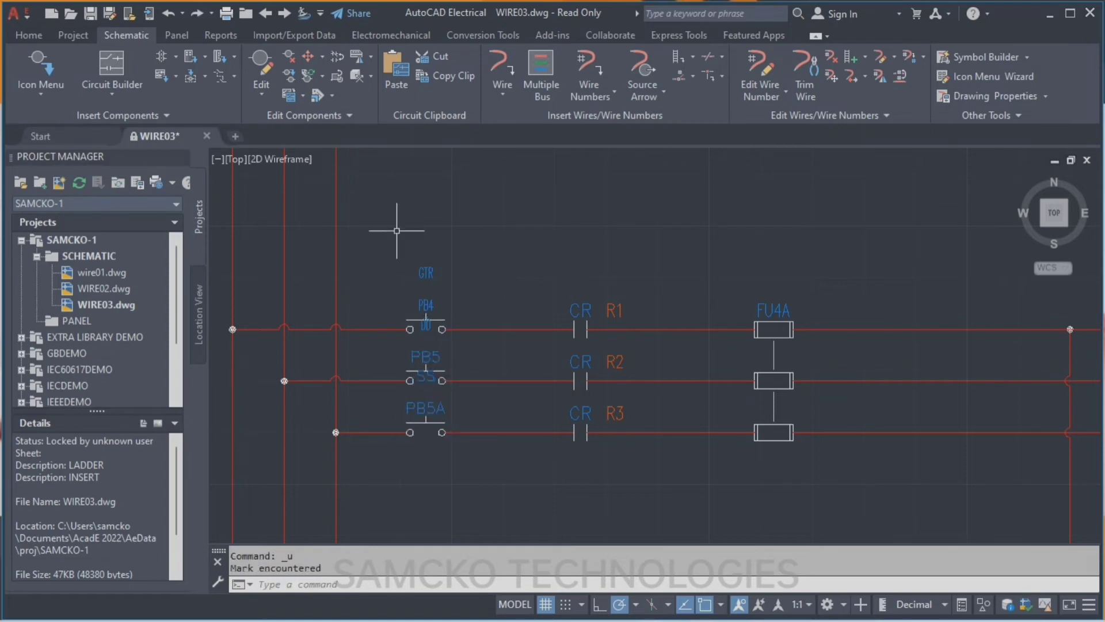
Step: Apply attribute size 0.1 and width 0.5 to the PB5A and PB5 tags and the SS text
{"action": "left_click", "coordinate": [318, 95]}
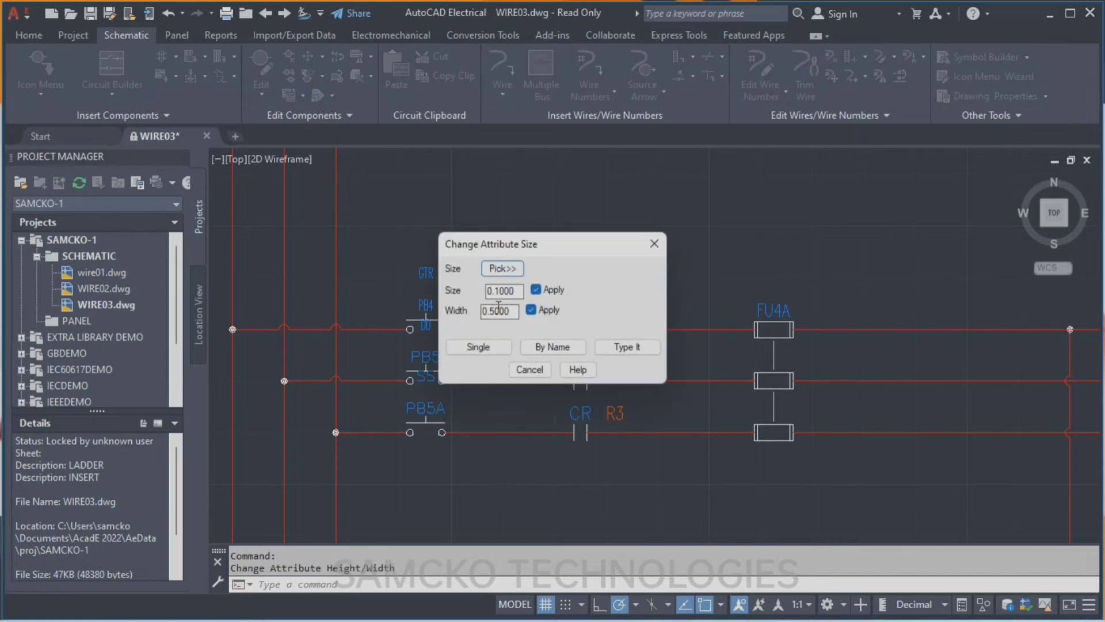
{"action": "left_click", "coordinate": [473, 348]}
{"action": "left_click", "coordinate": [432, 408]}
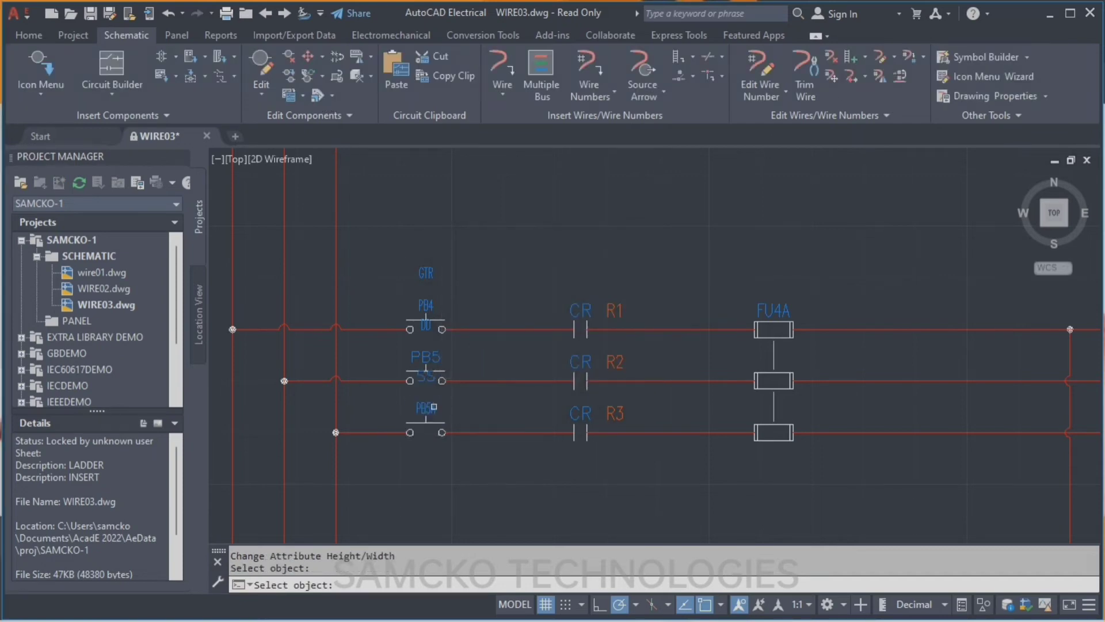
{"action": "left_click", "coordinate": [434, 357]}
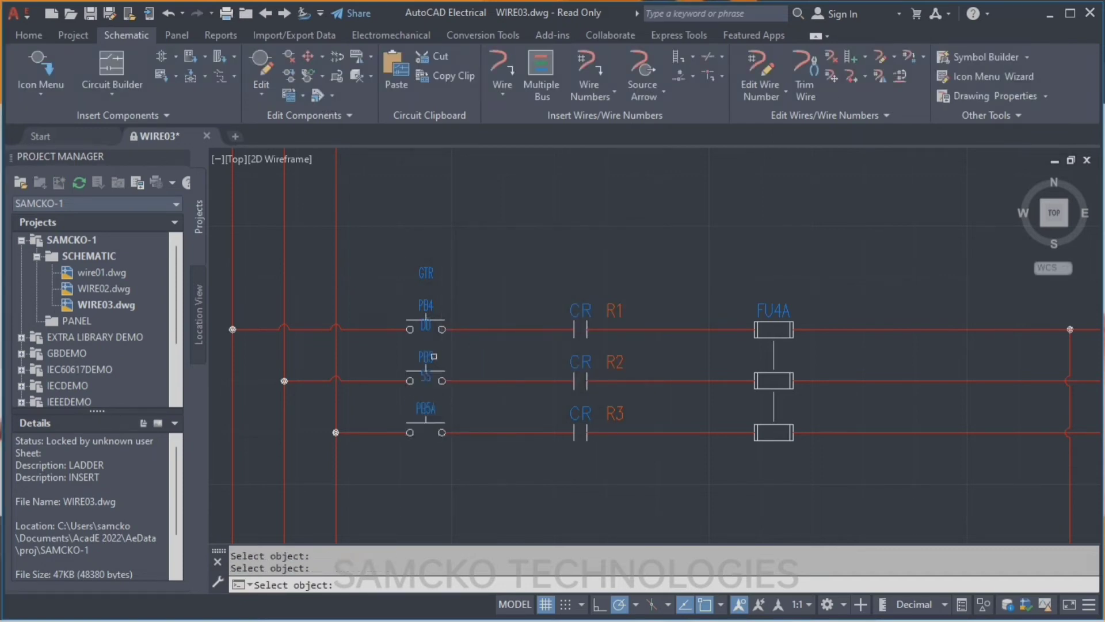
Step: Apply attribute size 0.1 and width 0.5 to the R1, R2 and R3 descriptions, the three CR tags and the FU4A tag
{"action": "left_click", "coordinate": [618, 315]}
{"action": "left_click", "coordinate": [616, 362]}
{"action": "key", "text": "Return"}
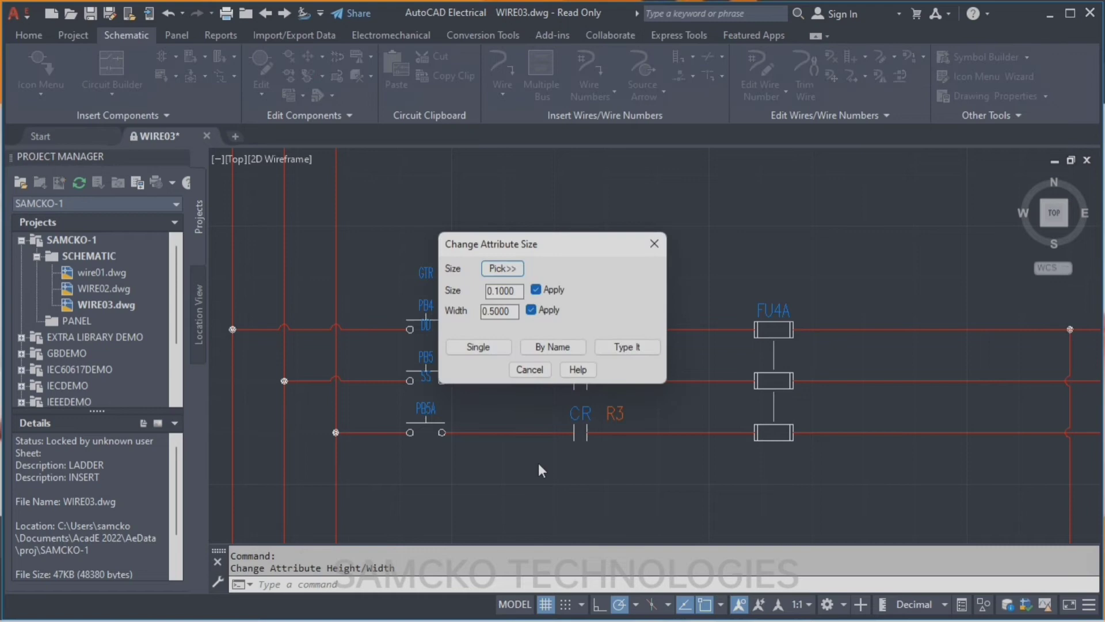
{"action": "left_click", "coordinate": [478, 347]}
{"action": "left_click", "coordinate": [594, 413]}
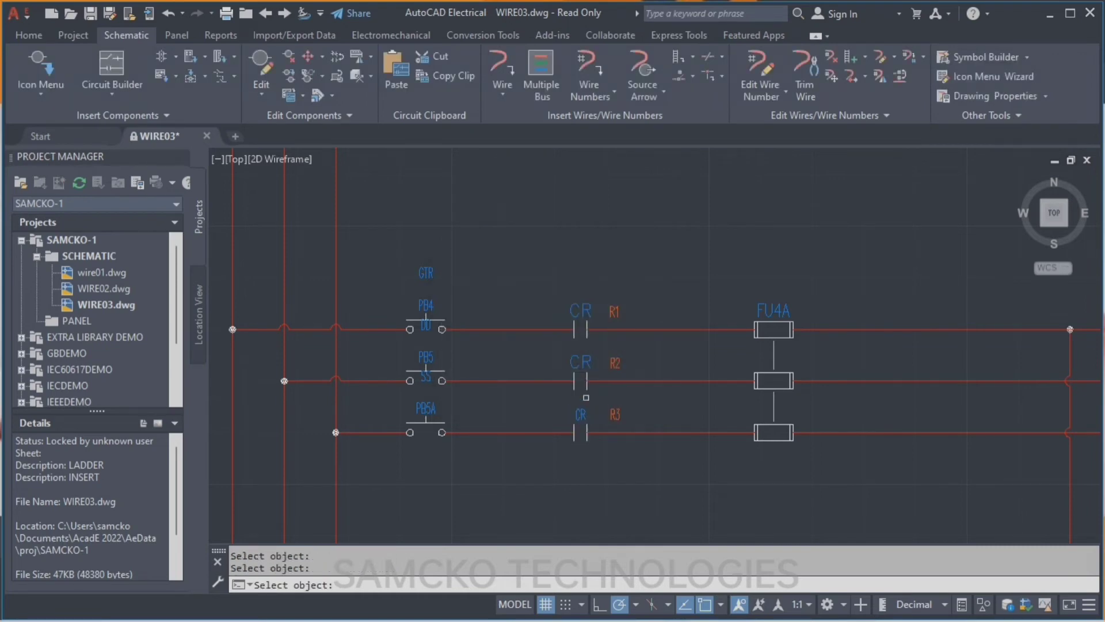
{"action": "left_click", "coordinate": [578, 364]}
{"action": "left_click", "coordinate": [582, 312]}
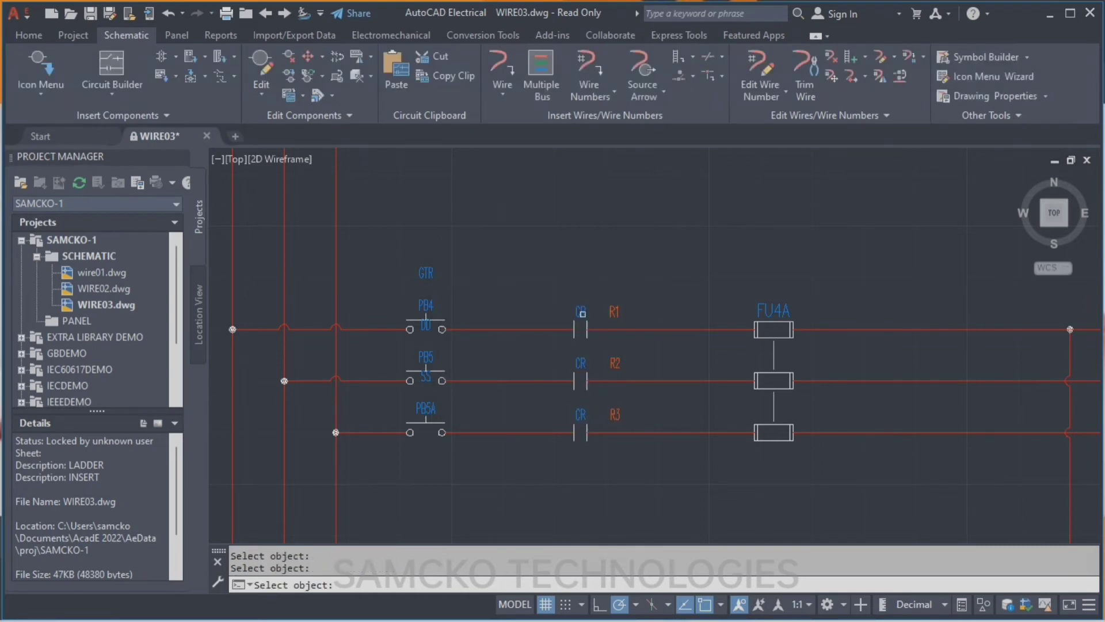
{"action": "left_click", "coordinate": [771, 311]}
Step: Rotate the R1 description of the top relay contact by three successive 90-degree increments with Rotate Attribute
{"action": "left_click", "coordinate": [332, 96]}
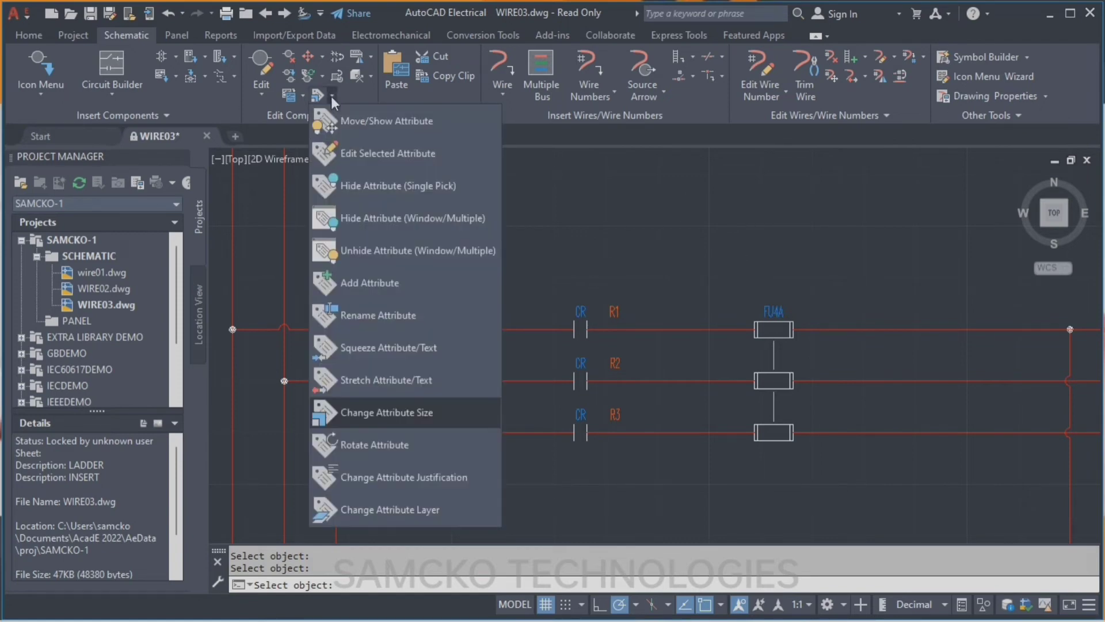
{"action": "left_click", "coordinate": [371, 440]}
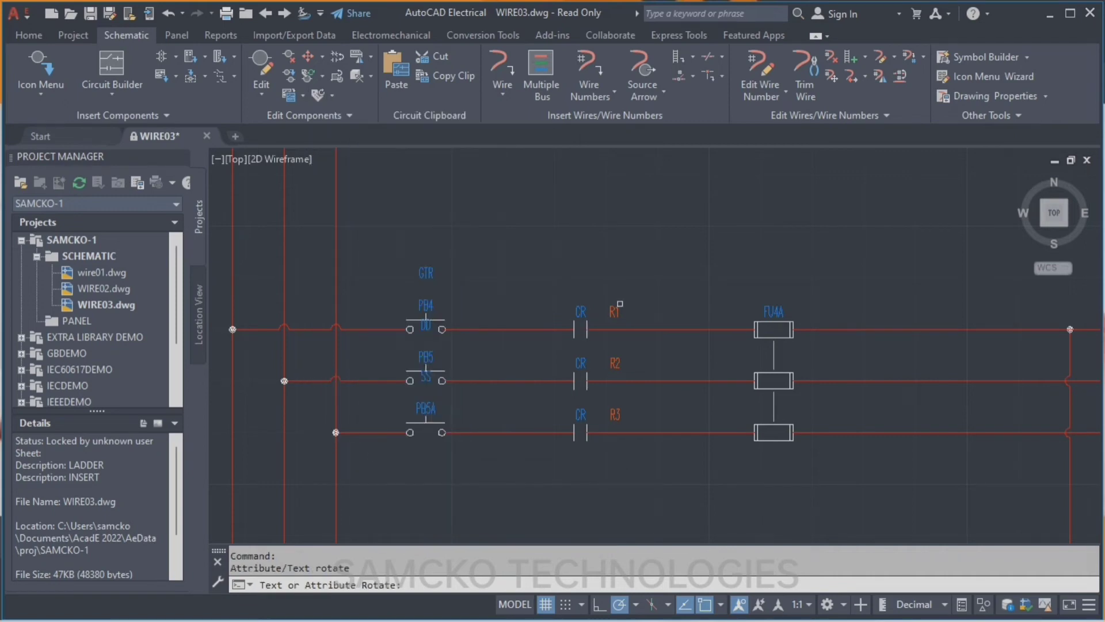
{"action": "left_click", "coordinate": [614, 313]}
{"action": "left_click", "coordinate": [611, 317]}
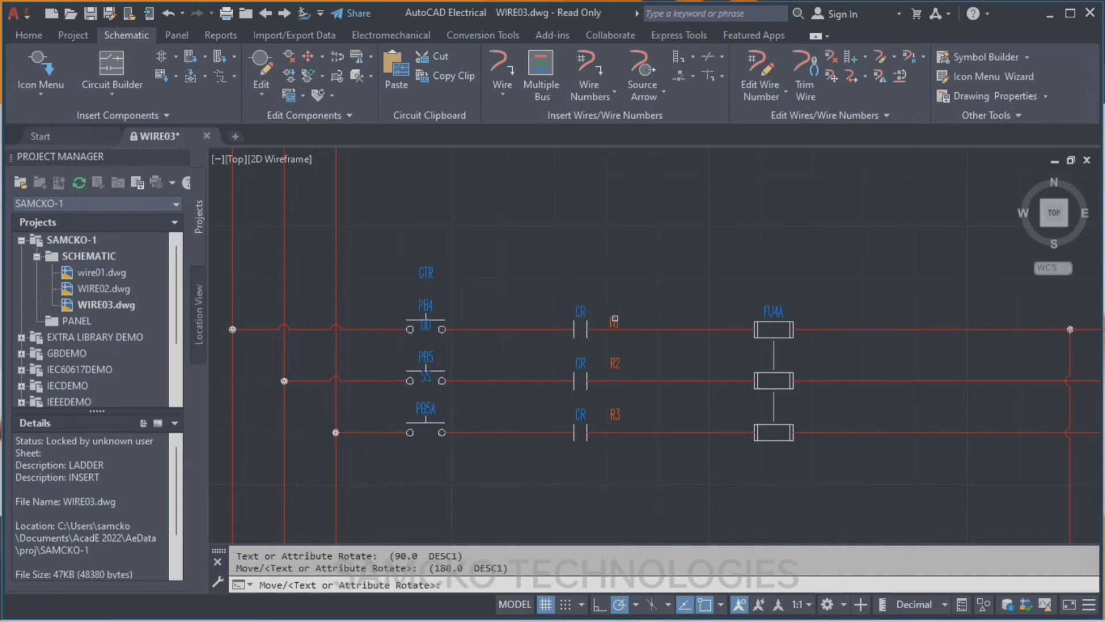
{"action": "left_click", "coordinate": [615, 317]}
{"action": "key", "text": "Return"}
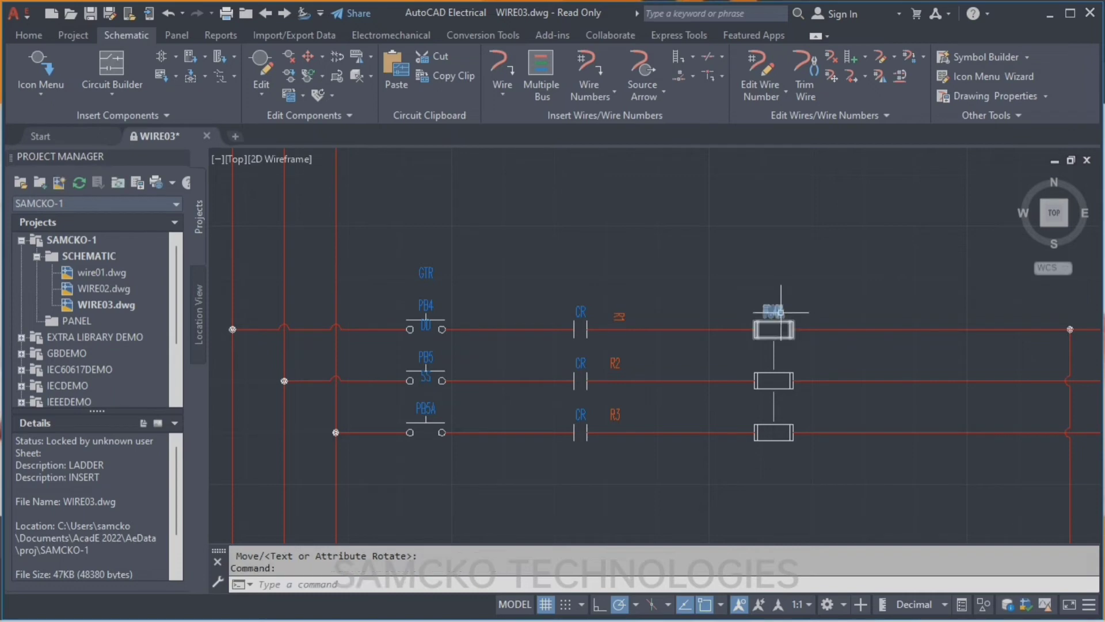
Step: Rotate the FU4A fuse tag through a full turn in 90-degree increments, ending at 0 degrees
{"action": "left_click", "coordinate": [320, 95]}
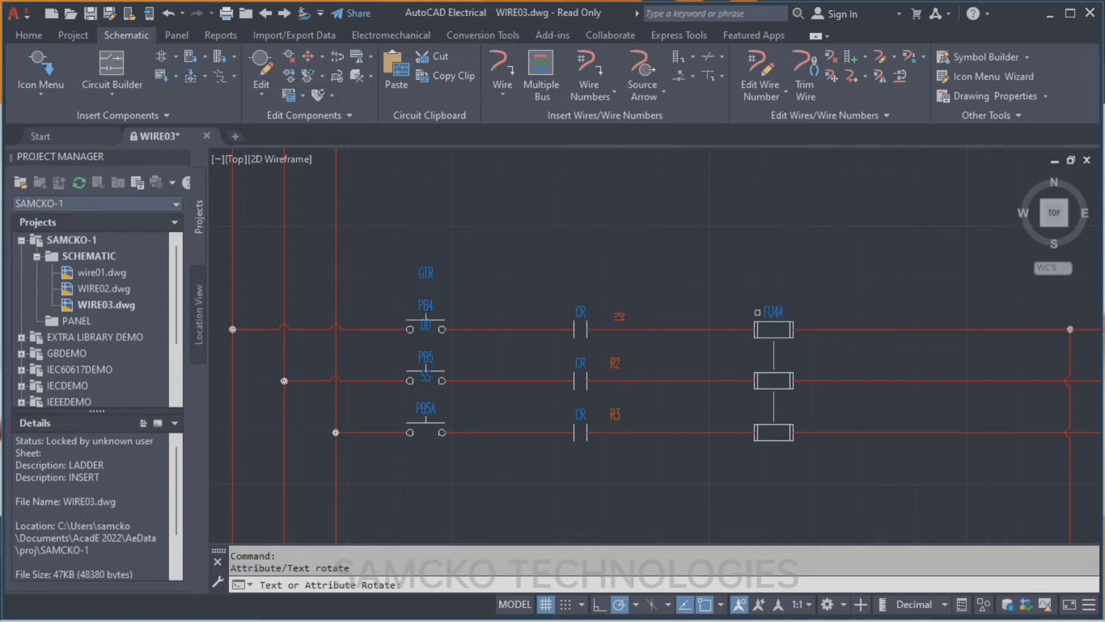
{"action": "left_click", "coordinate": [773, 309]}
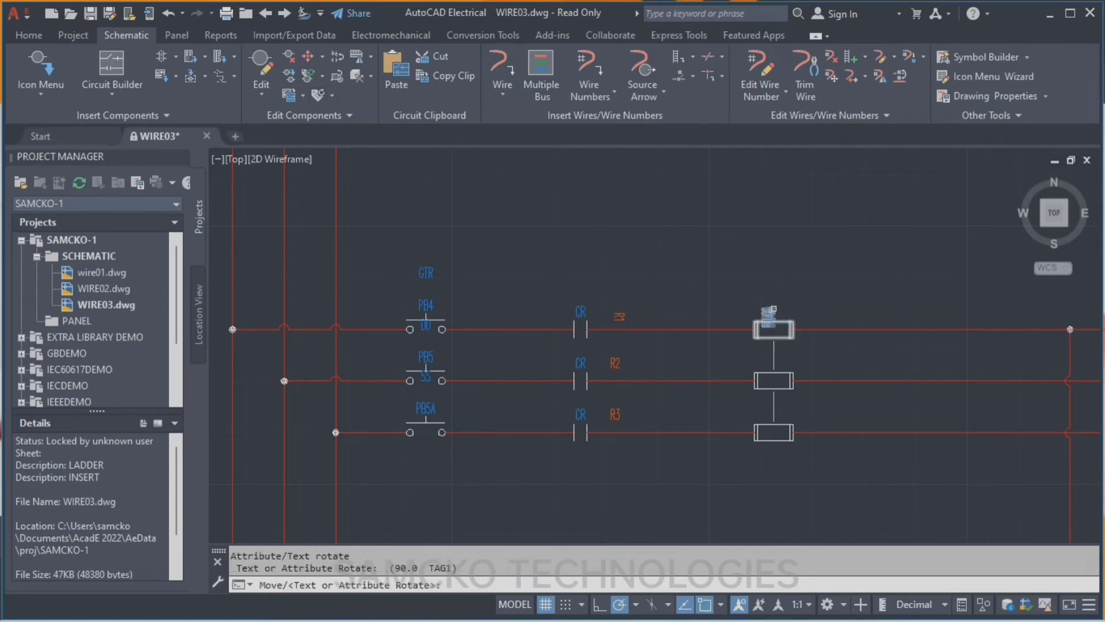
{"action": "left_click", "coordinate": [776, 311]}
{"action": "left_click", "coordinate": [778, 315]}
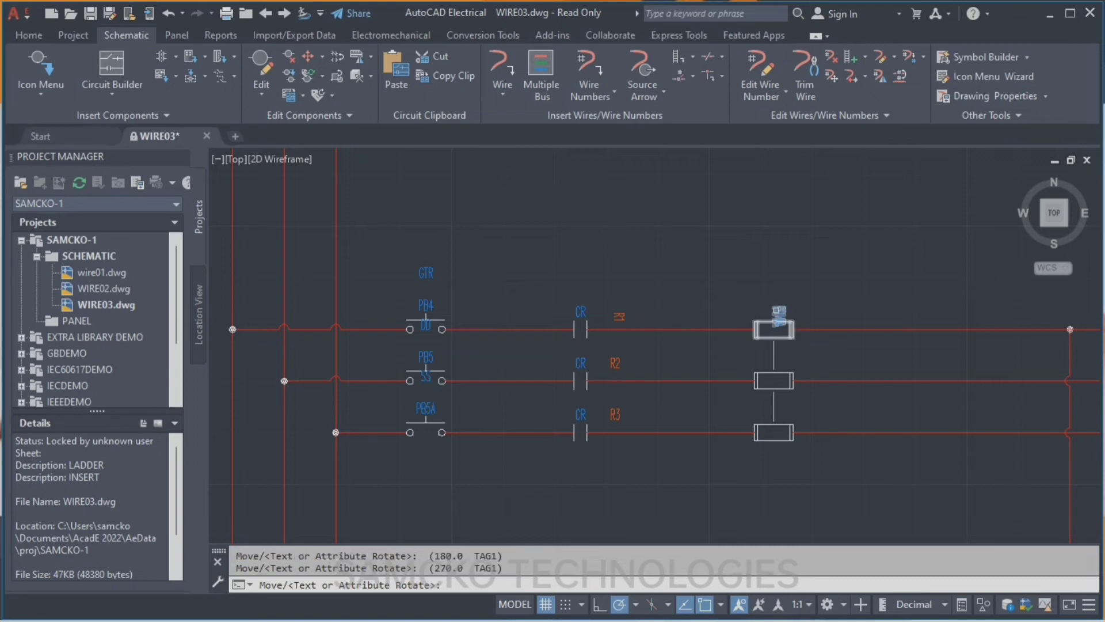
{"action": "left_click", "coordinate": [776, 312]}
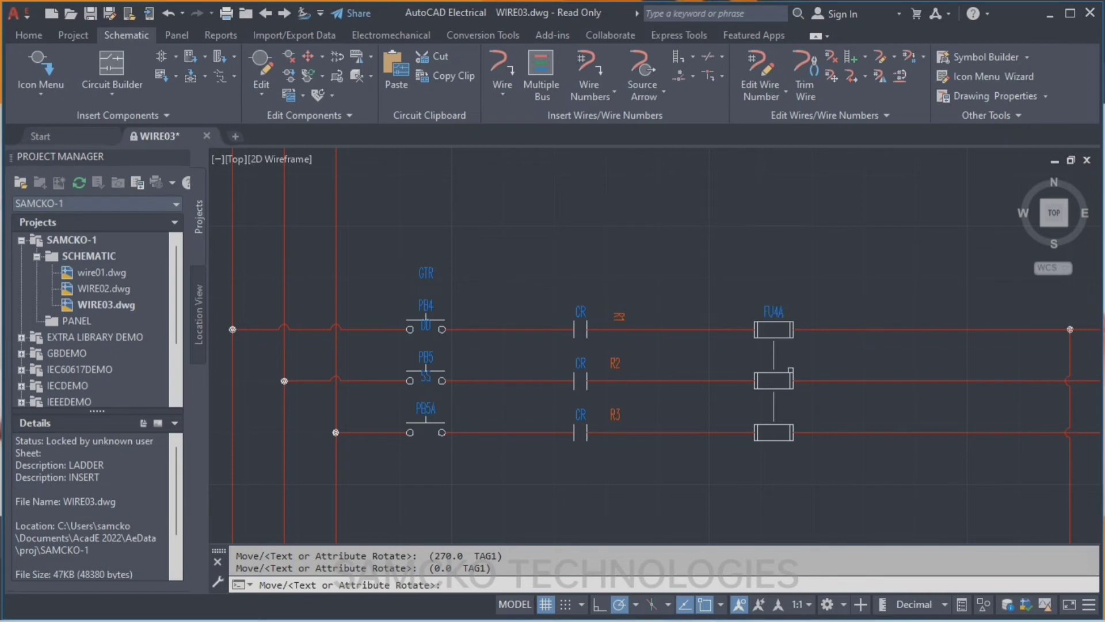
Step: Rotate the FU4A fuse tag to 90 and 180 degrees, exit the command and undo the last rotation
{"action": "scroll", "coordinate": [513, 366], "scroll_direction": "down", "scroll_amount": 3}
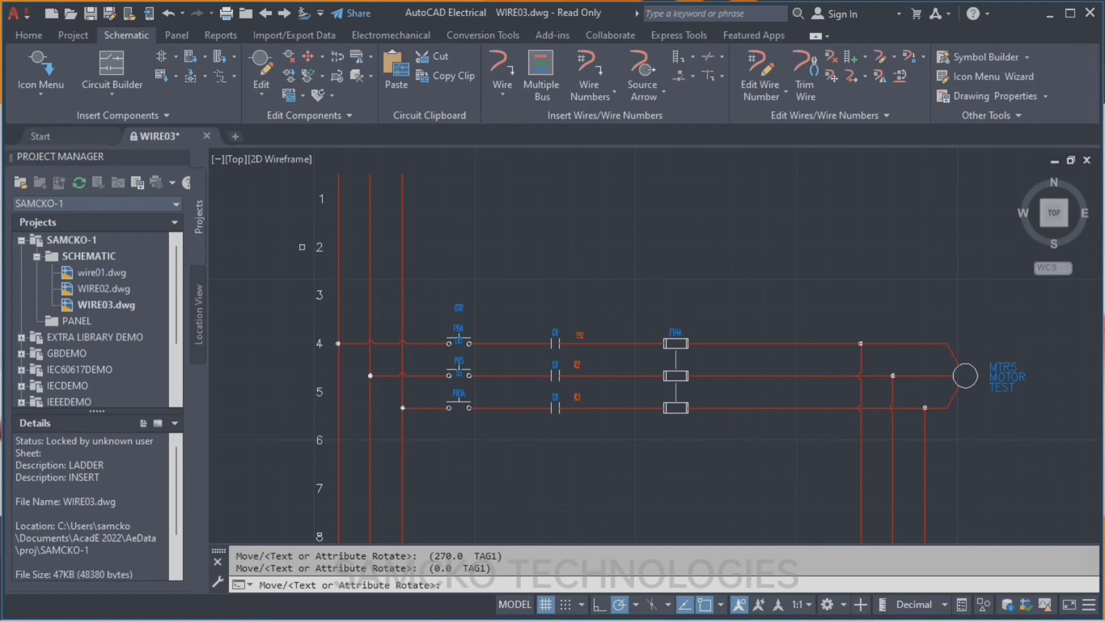
{"action": "left_click", "coordinate": [669, 332]}
{"action": "scroll", "coordinate": [671, 334], "scroll_direction": "up", "scroll_amount": 5}
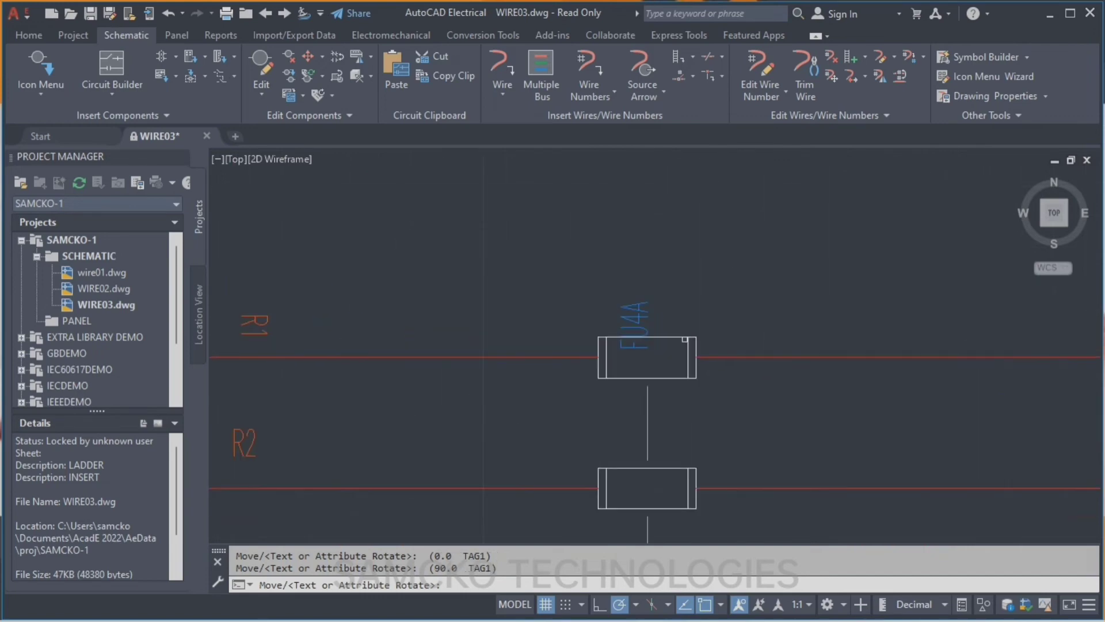
{"action": "left_click", "coordinate": [646, 314]}
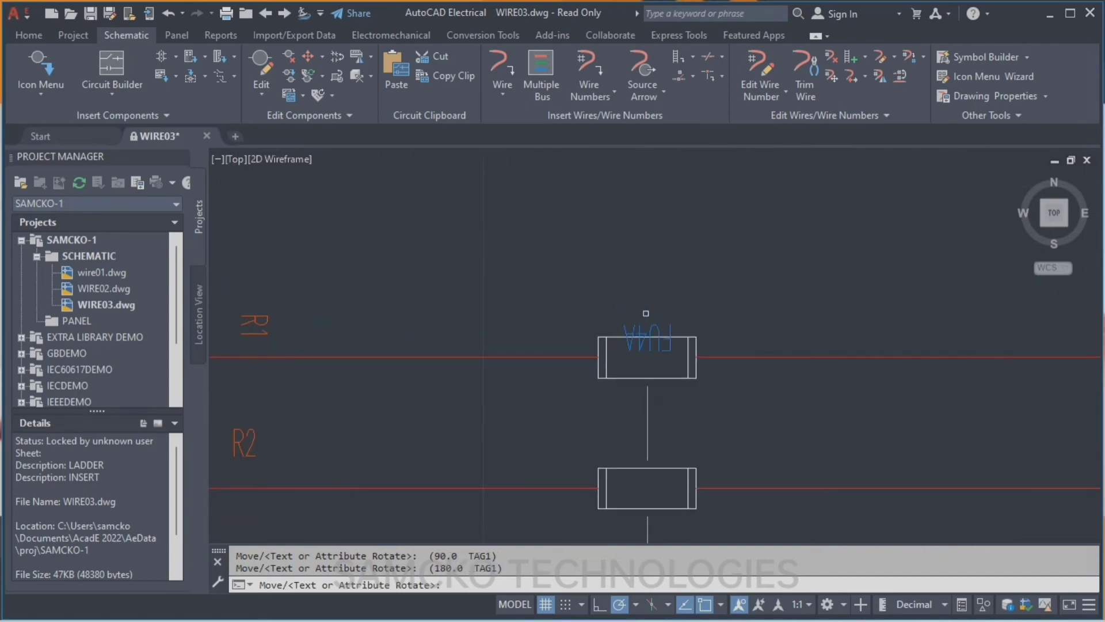
{"action": "key", "text": "Return"}
{"action": "left_click", "coordinate": [647, 322]}
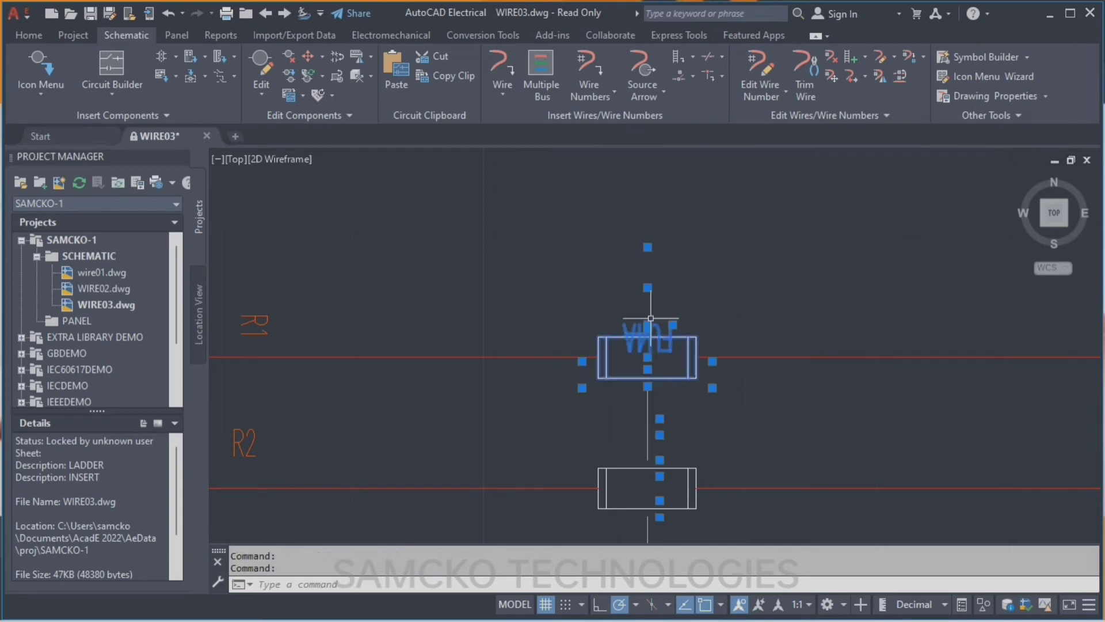
{"action": "left_click", "coordinate": [563, 278]}
{"action": "key", "text": "Escape"}
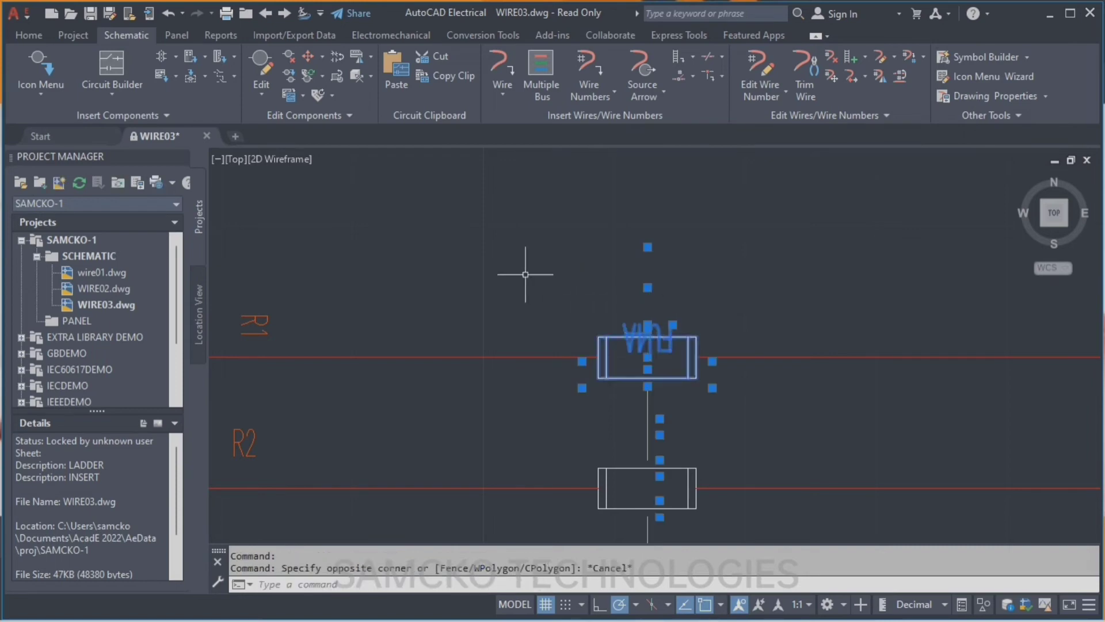
{"action": "key", "text": "ctrl+z"}
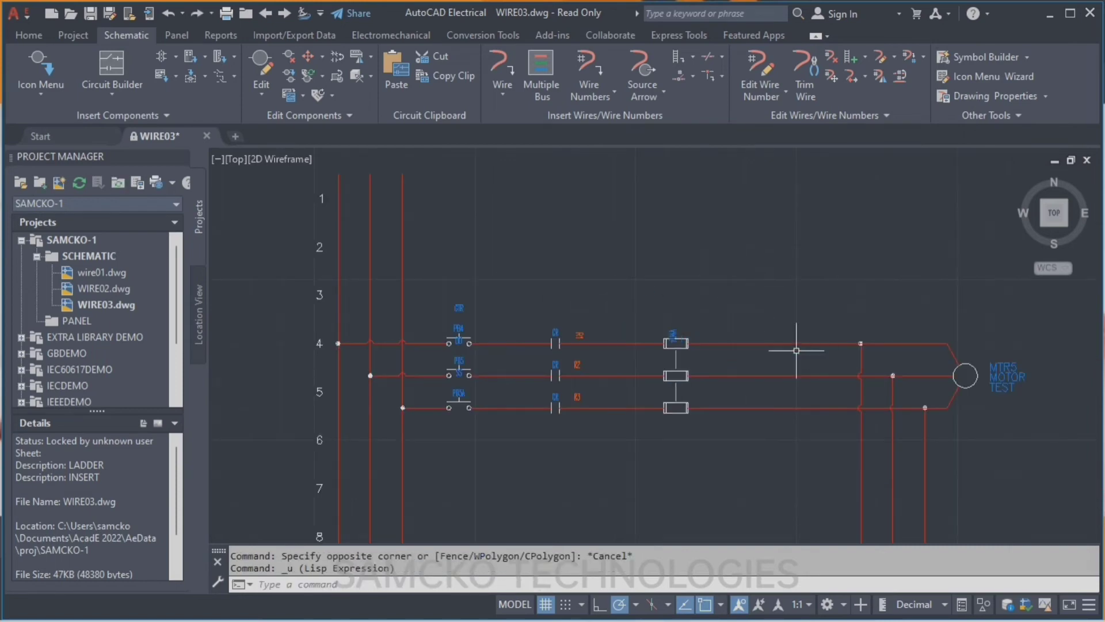
Step: Rotate the FU4A fuse tag upside down to 180 degrees
{"action": "left_click", "coordinate": [316, 92]}
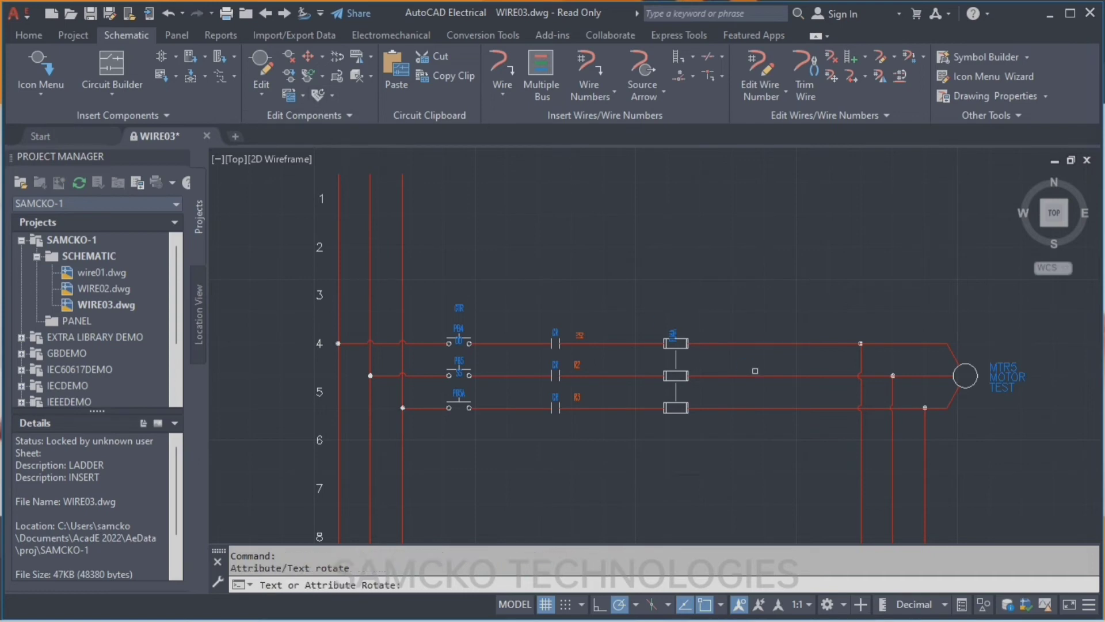
{"action": "left_click", "coordinate": [672, 334]}
{"action": "key", "text": "Return"}
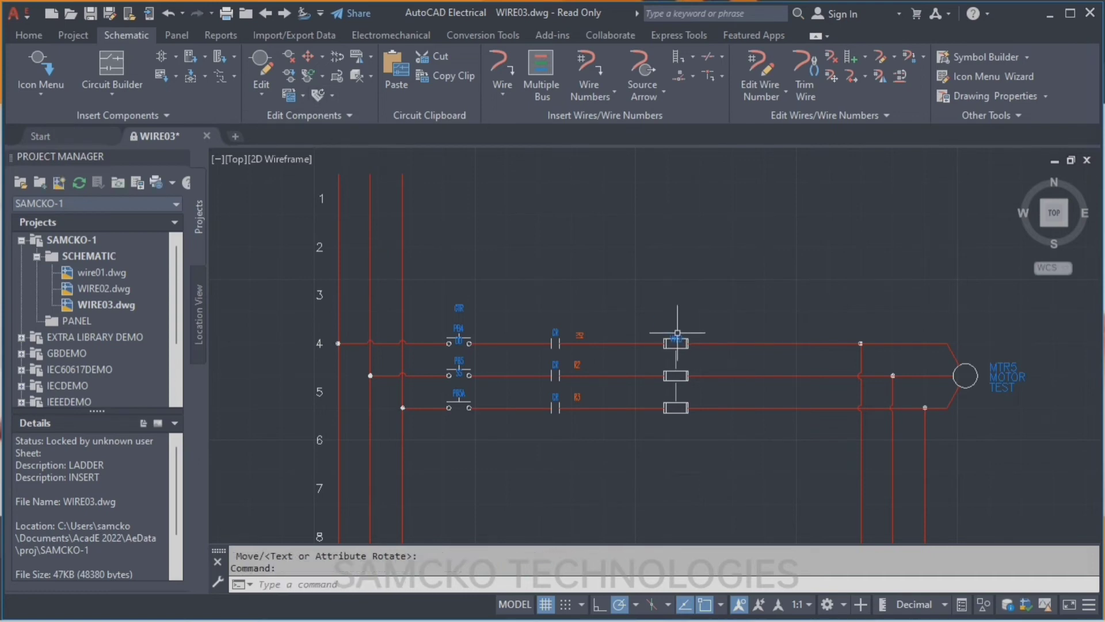
{"action": "left_click", "coordinate": [315, 92]}
{"action": "scroll", "coordinate": [680, 340], "scroll_direction": "up", "scroll_amount": 6}
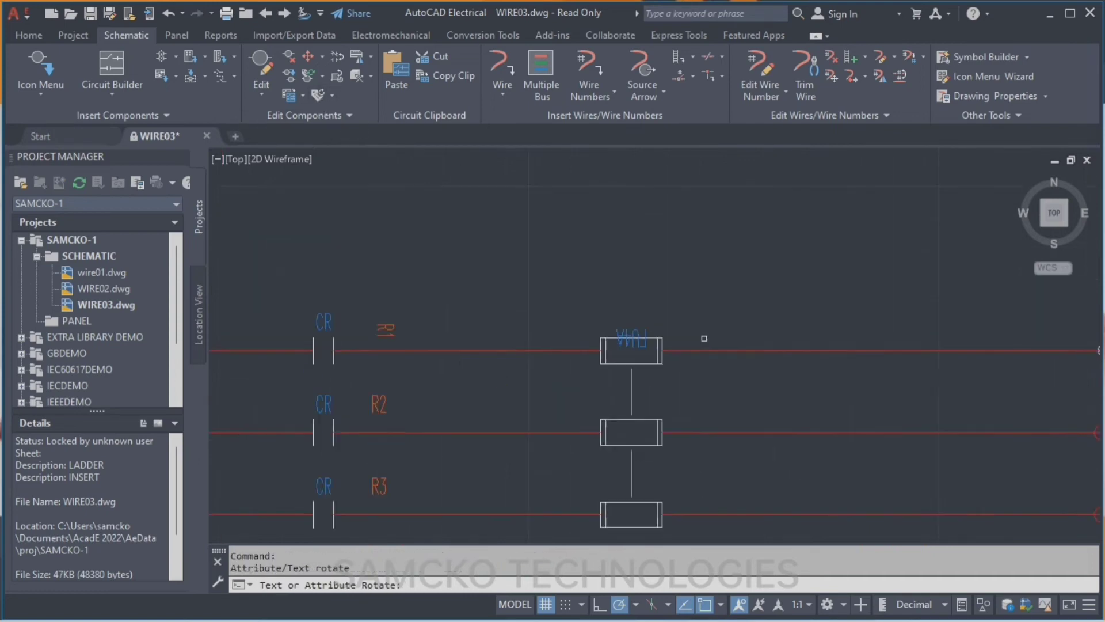
{"action": "key", "text": "Return"}
{"action": "left_click", "coordinate": [607, 342]}
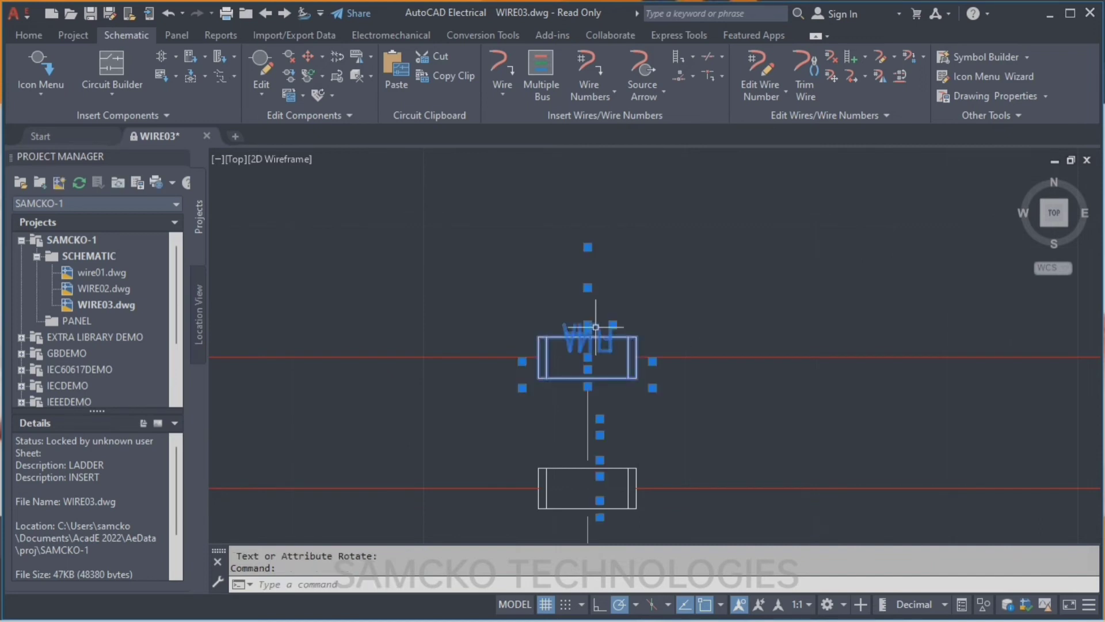
{"action": "key", "text": "Escape"}
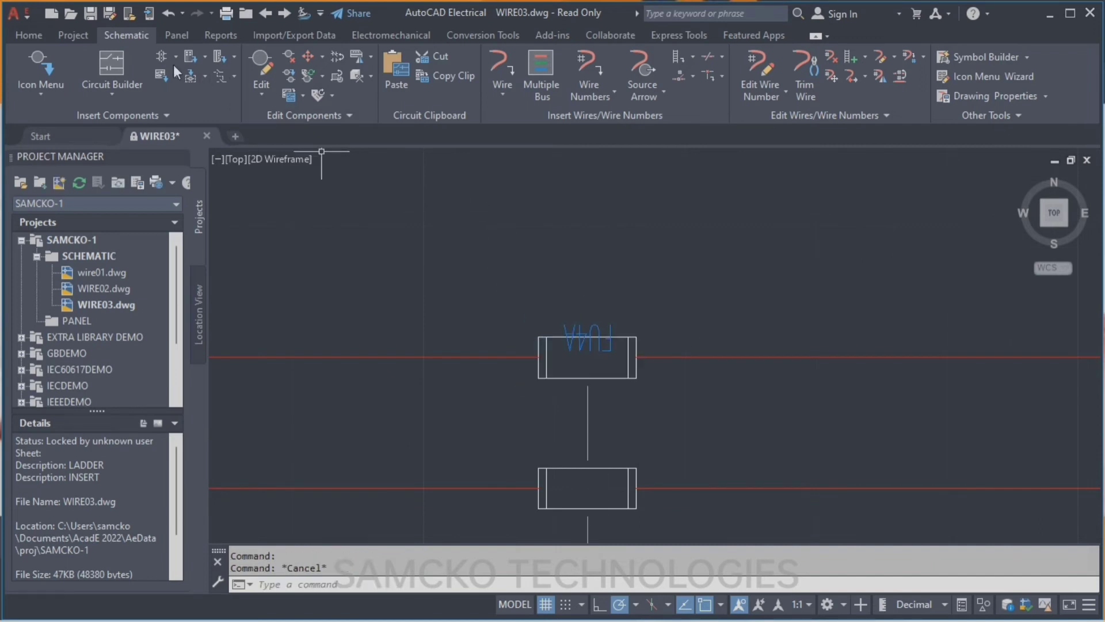
Step: Rotate the FU4A fuse tag to 270 degrees and on to 0 degrees so it reads upright above the fuse
{"action": "left_click", "coordinate": [316, 92]}
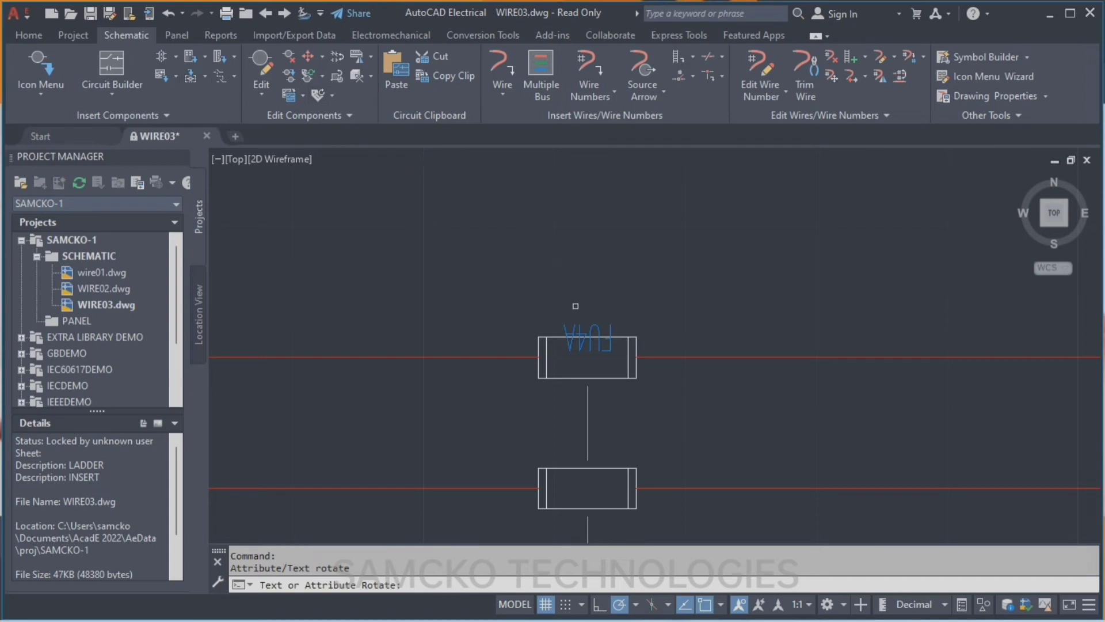
{"action": "left_click", "coordinate": [576, 323]}
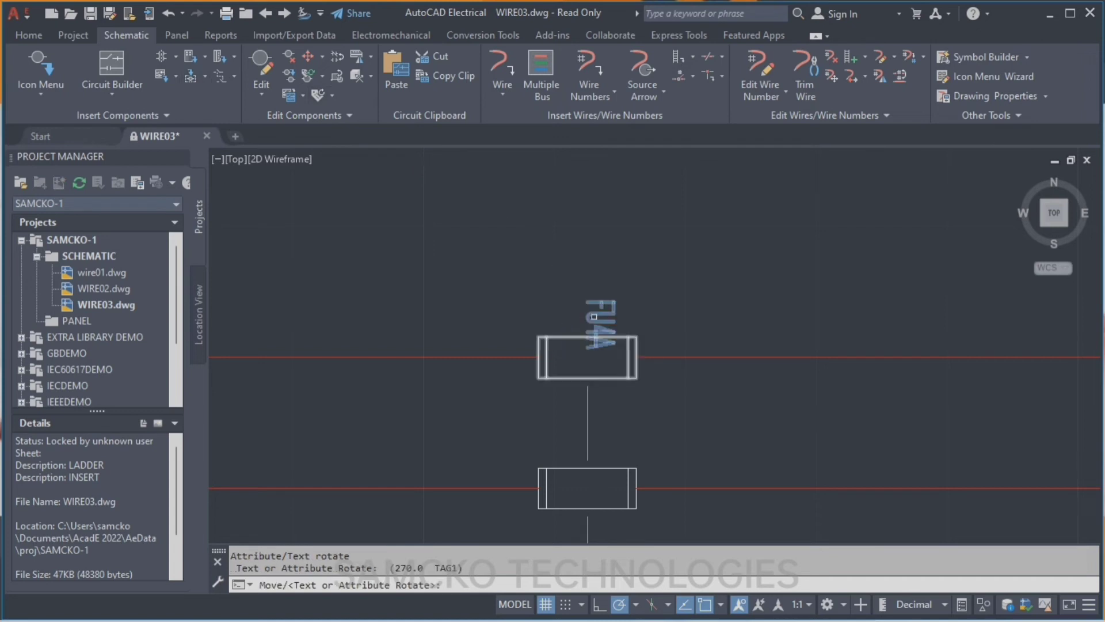
{"action": "key", "text": "Return"}
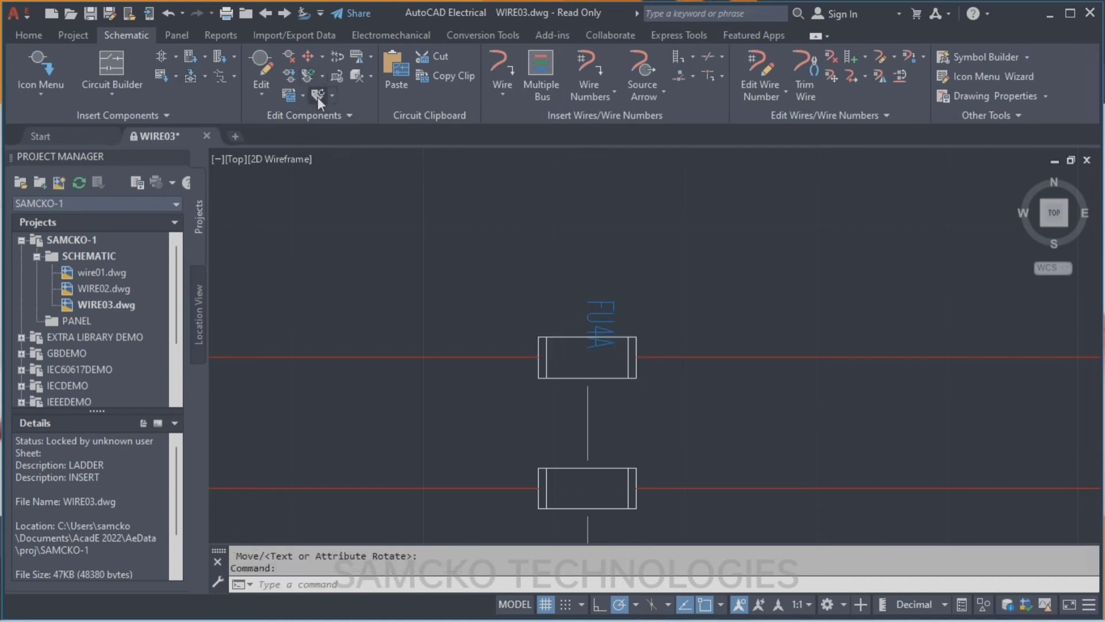
{"action": "left_click", "coordinate": [318, 93]}
{"action": "left_click", "coordinate": [609, 303]}
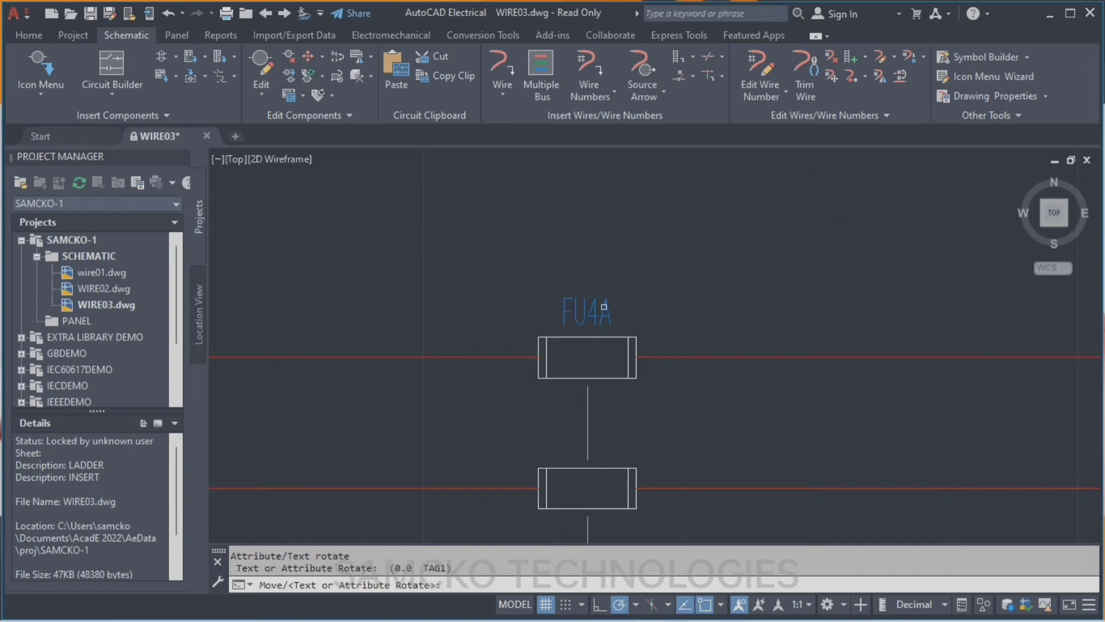
Step: Change the attribute justification to Right for the PB5 and PB4 tags and the GTR text
{"action": "scroll", "coordinate": [604, 306], "scroll_direction": "down", "scroll_amount": 5}
{"action": "scroll", "coordinate": [415, 405], "scroll_direction": "up", "scroll_amount": 1}
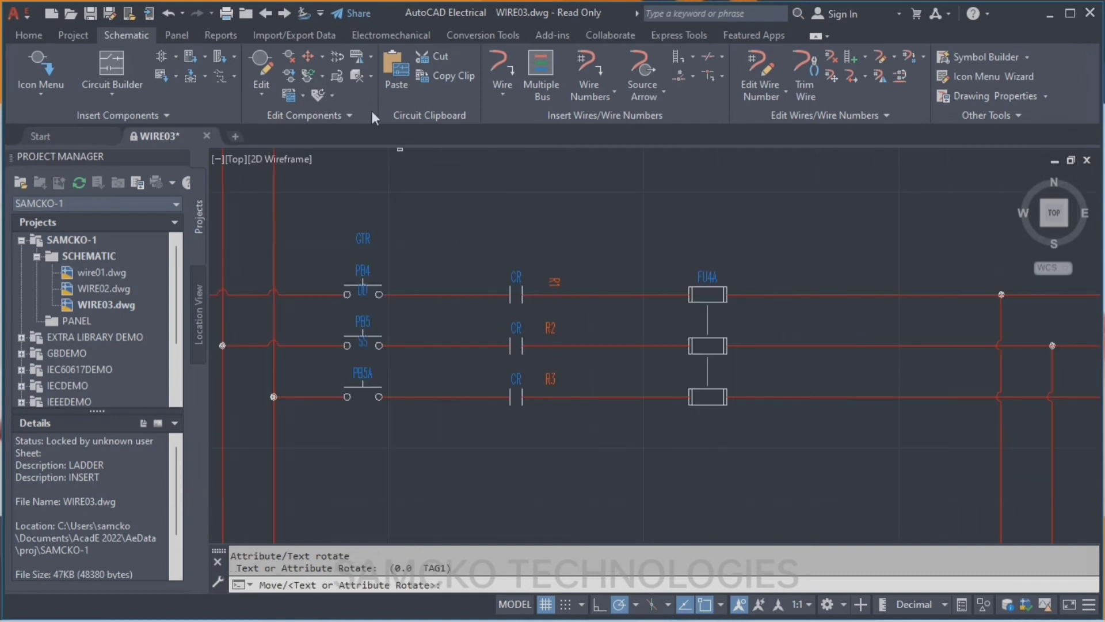
{"action": "left_click", "coordinate": [333, 95]}
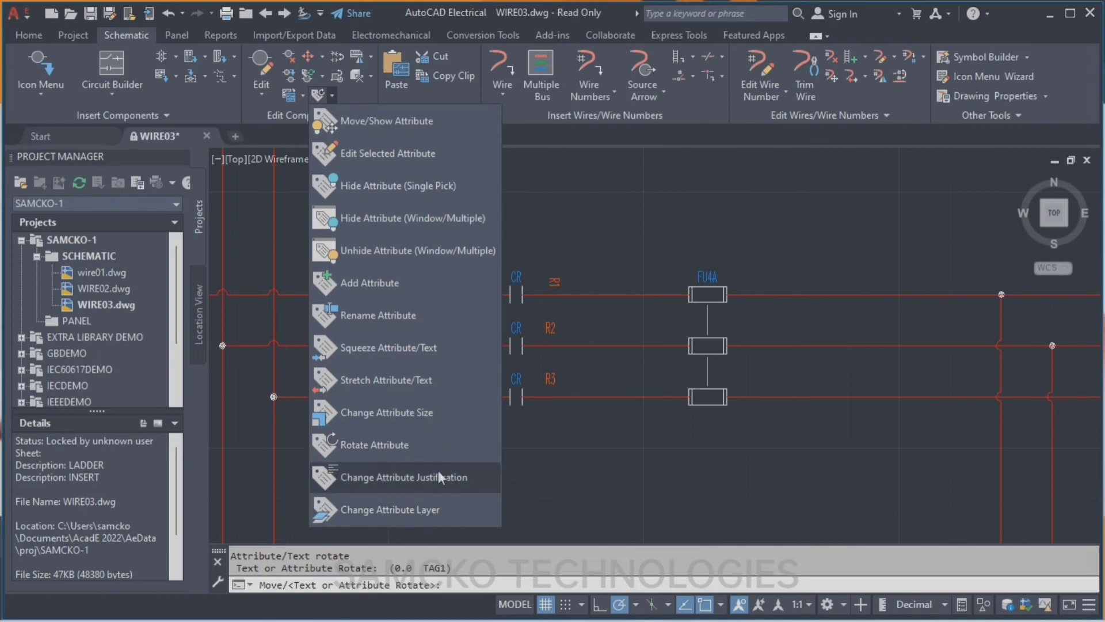
{"action": "left_click", "coordinate": [409, 477]}
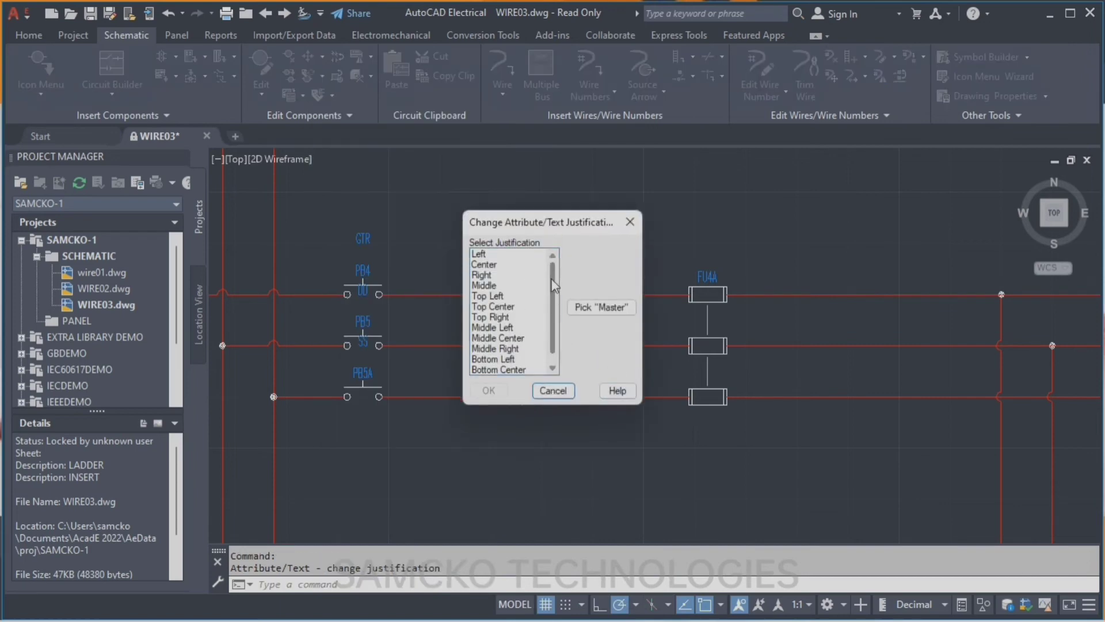
{"action": "scroll", "coordinate": [555, 285], "scroll_direction": "down", "scroll_amount": 1}
{"action": "scroll", "coordinate": [556, 284], "scroll_direction": "up", "scroll_amount": 1}
{"action": "left_click_drag", "start_coordinate": [523, 221], "coordinate": [477, 258]}
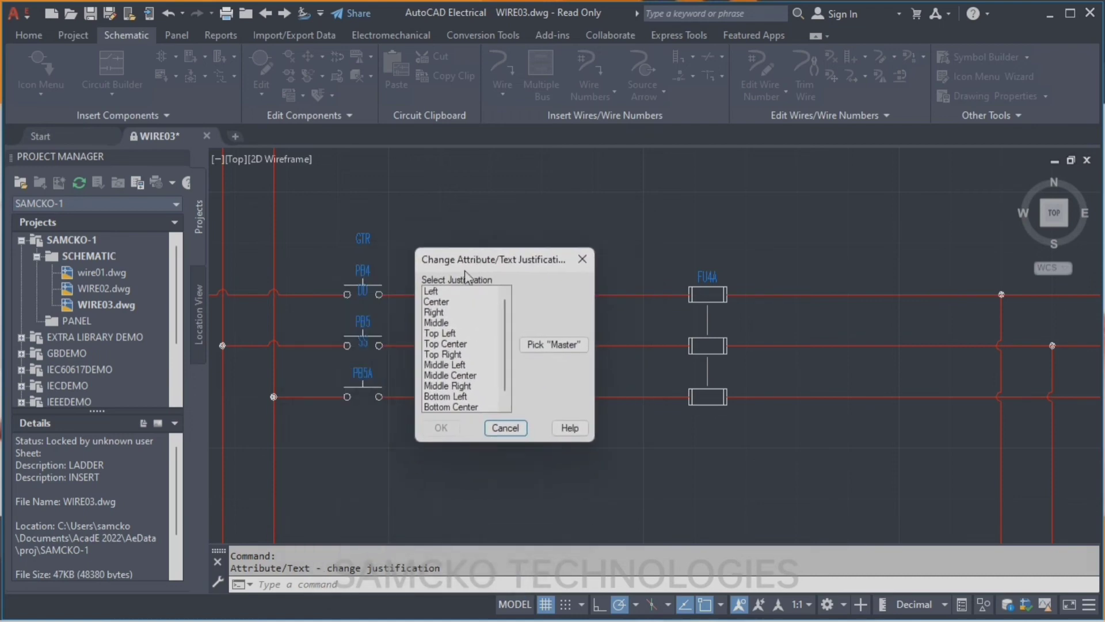
{"action": "left_click", "coordinate": [434, 311]}
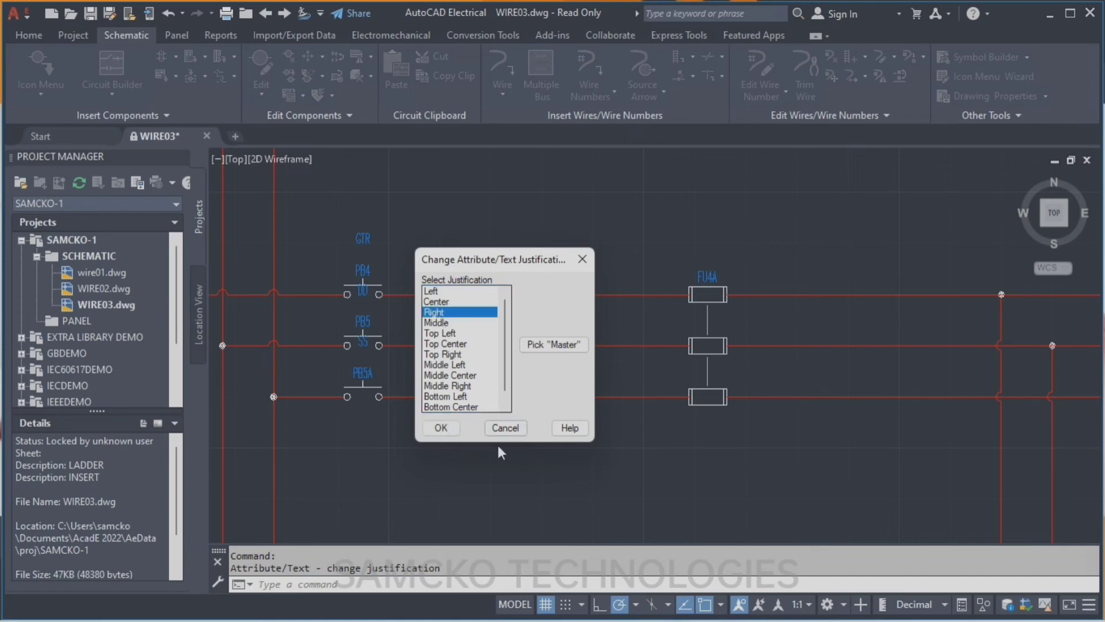
{"action": "left_click", "coordinate": [441, 428]}
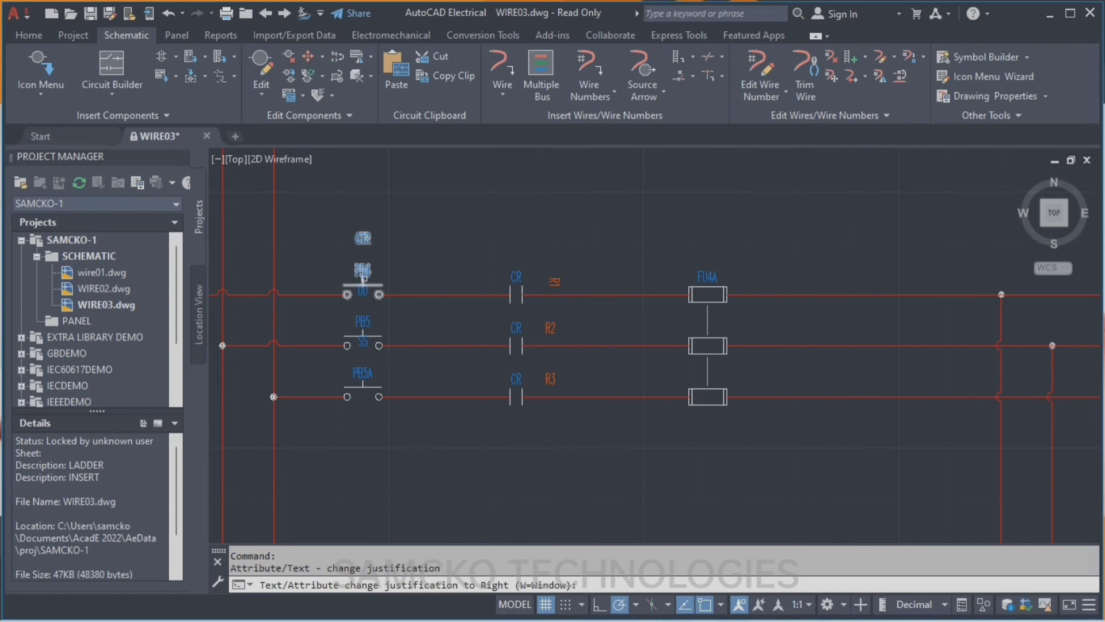
{"action": "left_click", "coordinate": [363, 321]}
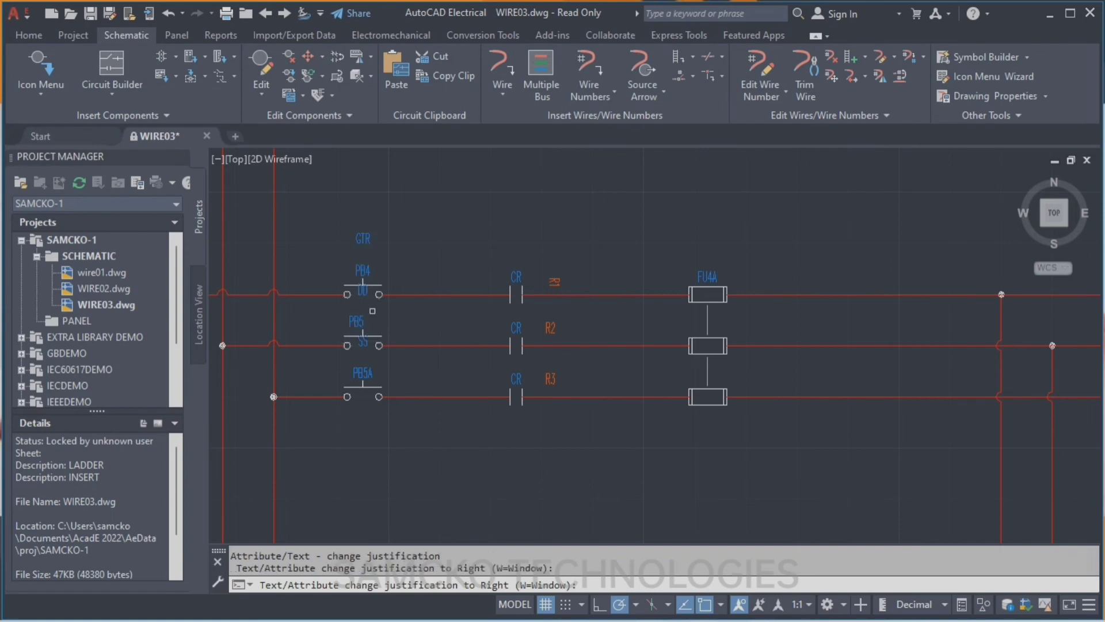
{"action": "left_click", "coordinate": [363, 271]}
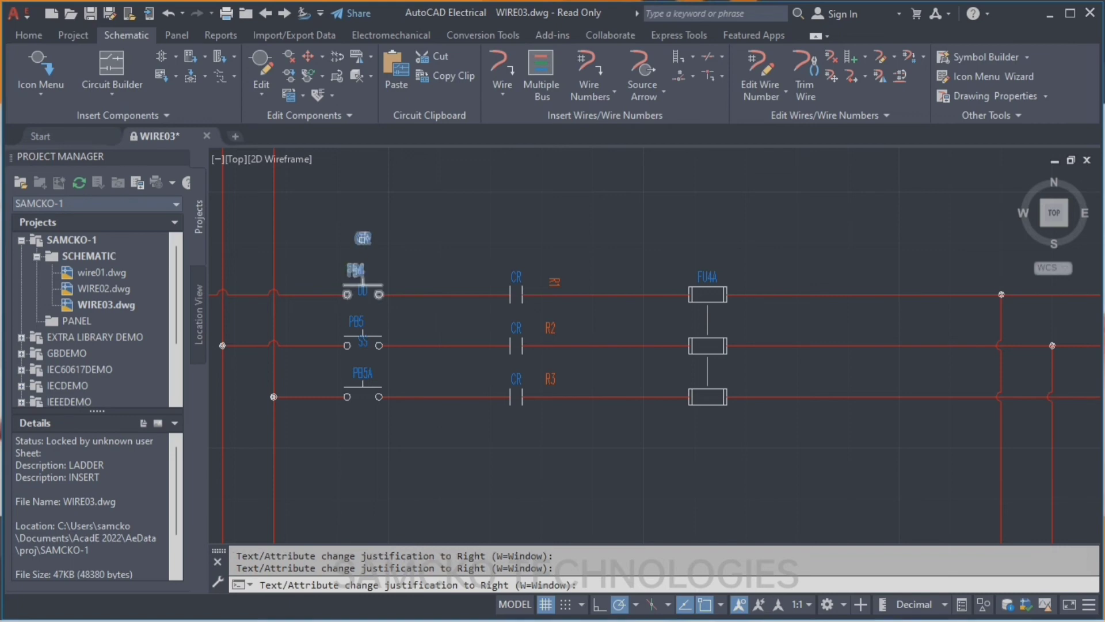
{"action": "left_click", "coordinate": [363, 238]}
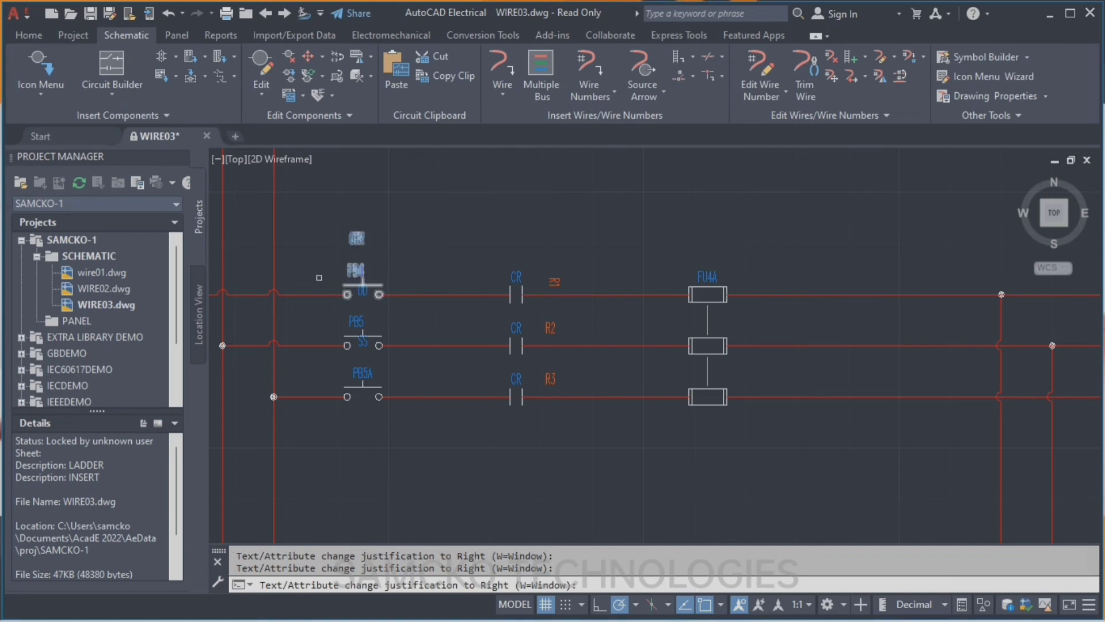
Step: Change the attribute justification to Left for the PB4 and PB5 tags, the GTR text and the DD text, and exit the command
{"action": "left_click", "coordinate": [320, 97]}
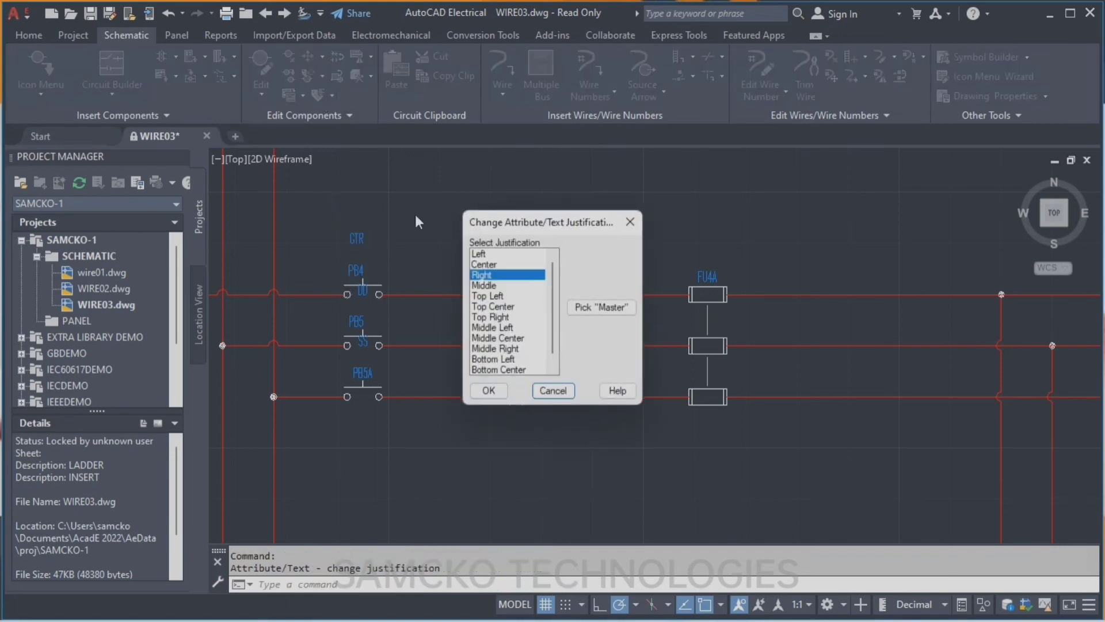
{"action": "left_click", "coordinate": [480, 254]}
{"action": "left_click", "coordinate": [488, 391]}
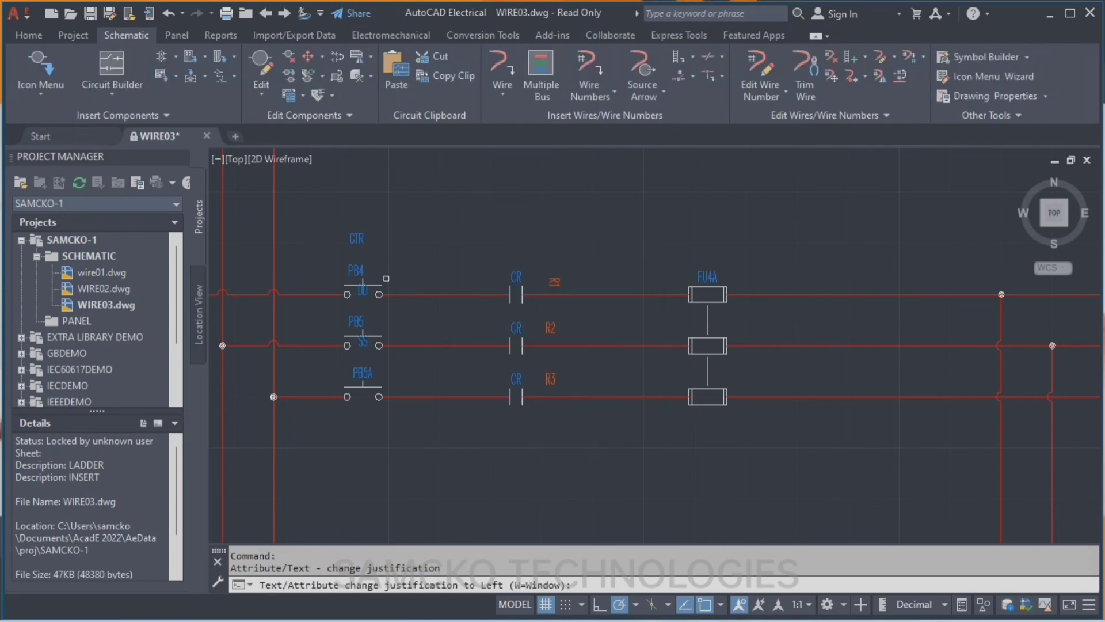
{"action": "left_click", "coordinate": [360, 321]}
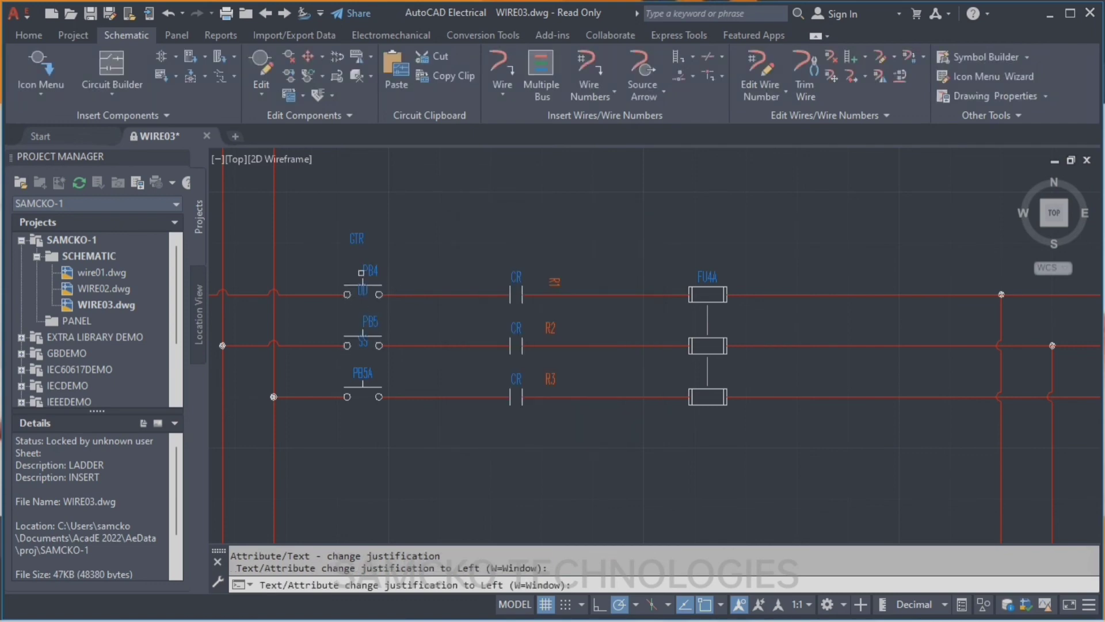
{"action": "left_click", "coordinate": [363, 289]}
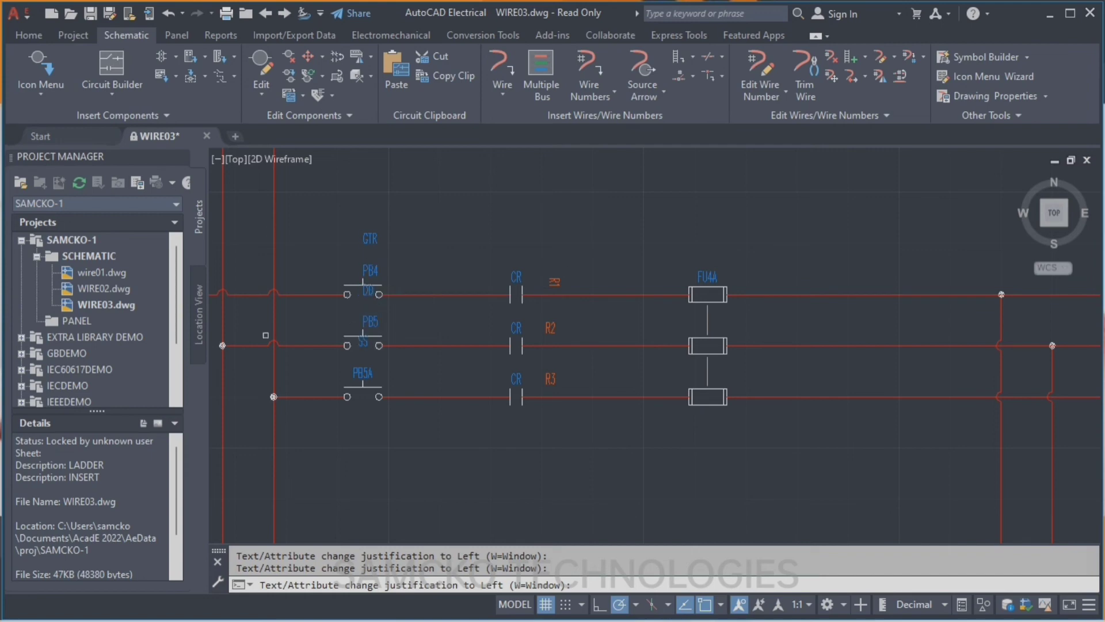
{"action": "left_click", "coordinate": [334, 95]}
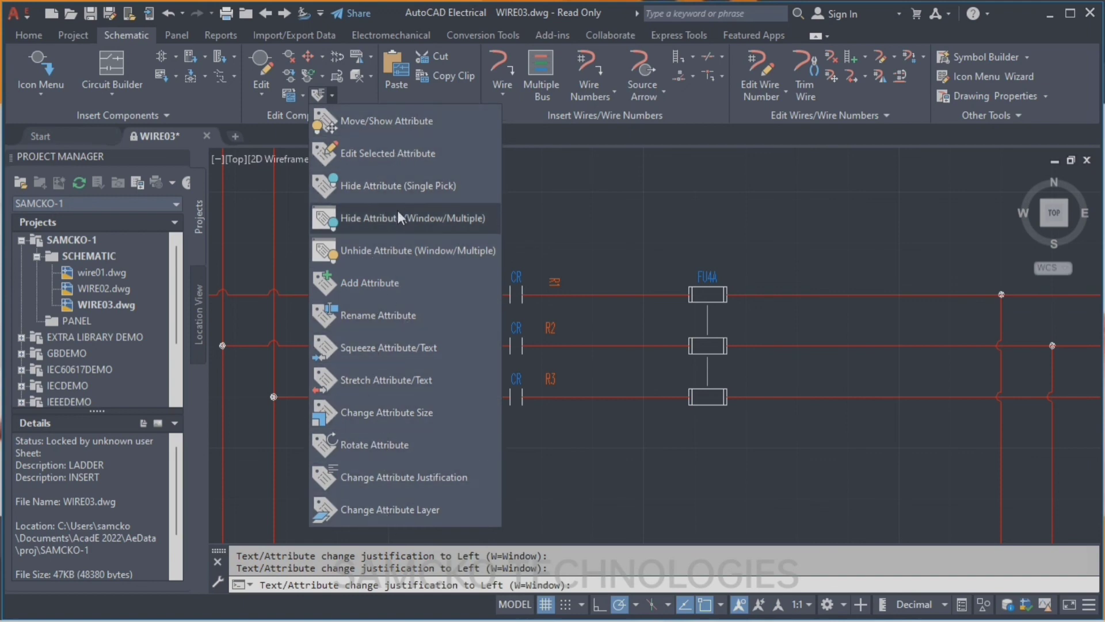
{"action": "left_click", "coordinate": [550, 212]}
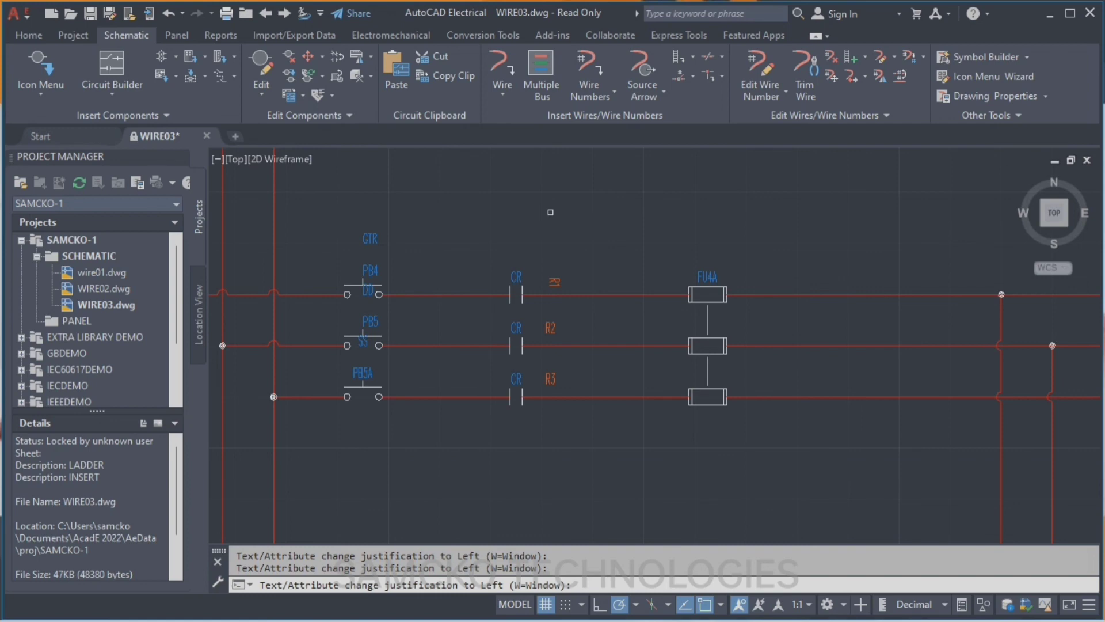
{"action": "key", "text": "Escape"}
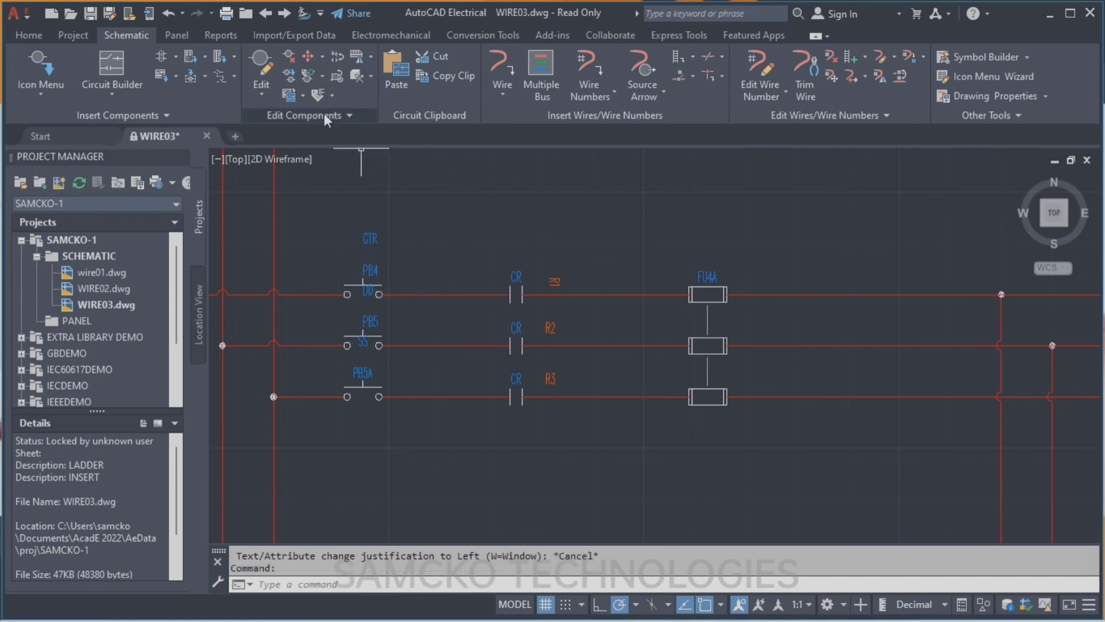
{"action": "left_click", "coordinate": [303, 94]}
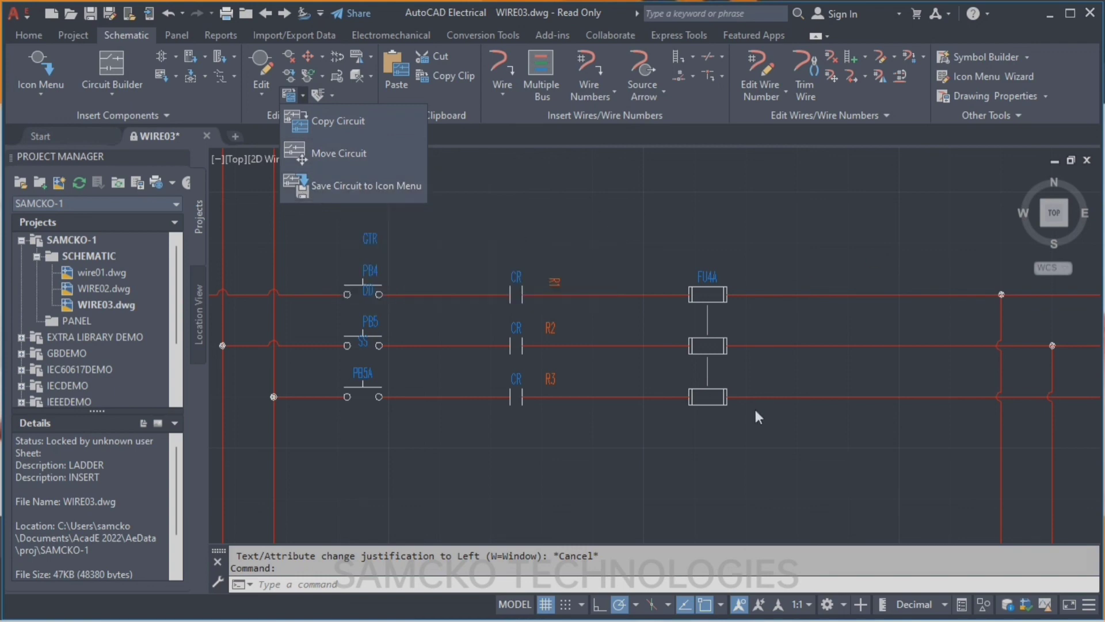
{"action": "scroll", "coordinate": [754, 407], "scroll_direction": "down", "scroll_amount": 3}
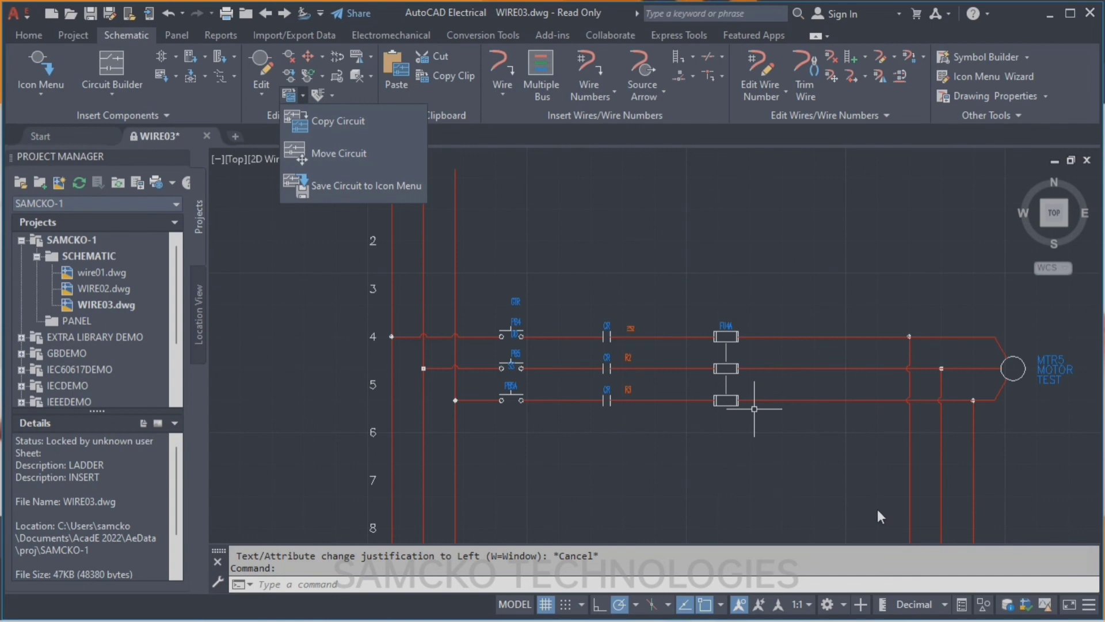
{"action": "scroll", "coordinate": [878, 510], "scroll_direction": "down", "scroll_amount": 2}
{"action": "left_click", "coordinate": [850, 357]}
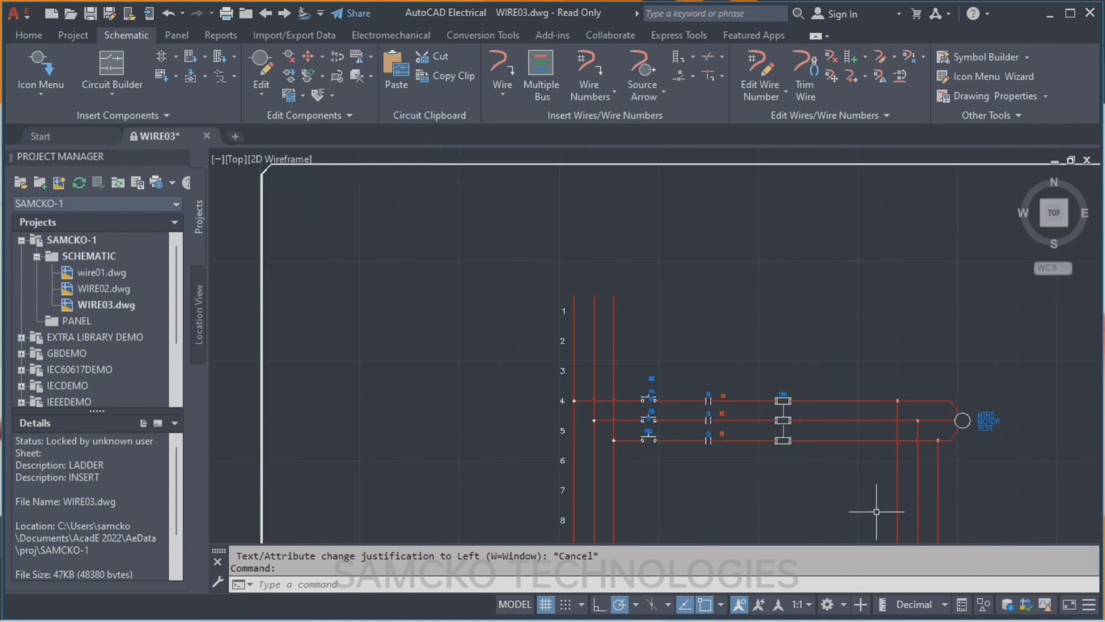
{"action": "scroll", "coordinate": [876, 513], "scroll_direction": "up", "scroll_amount": 2}
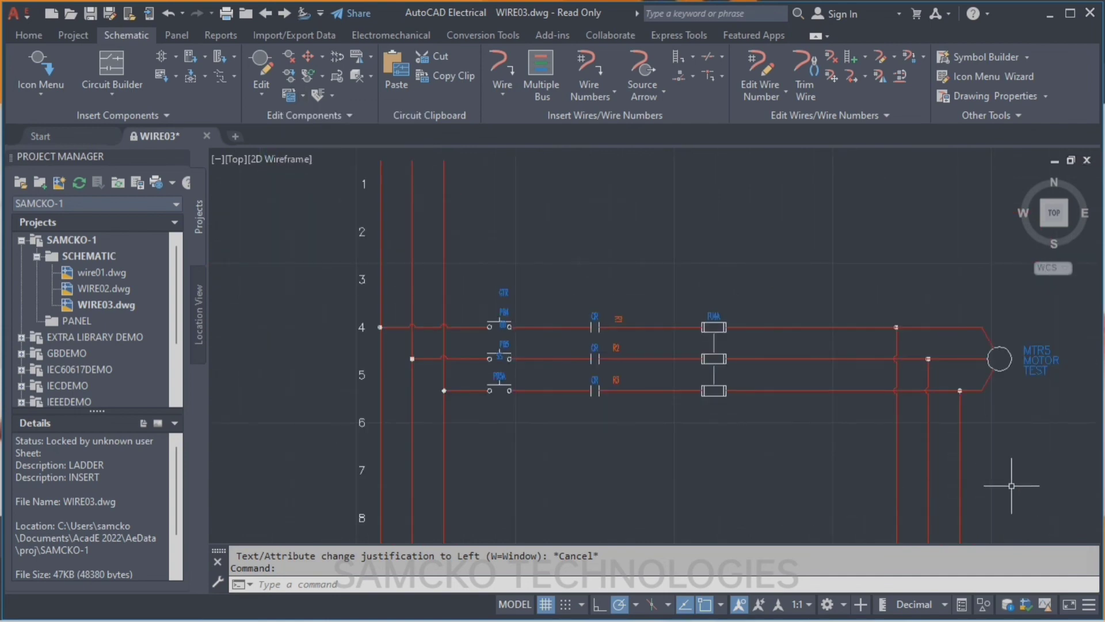